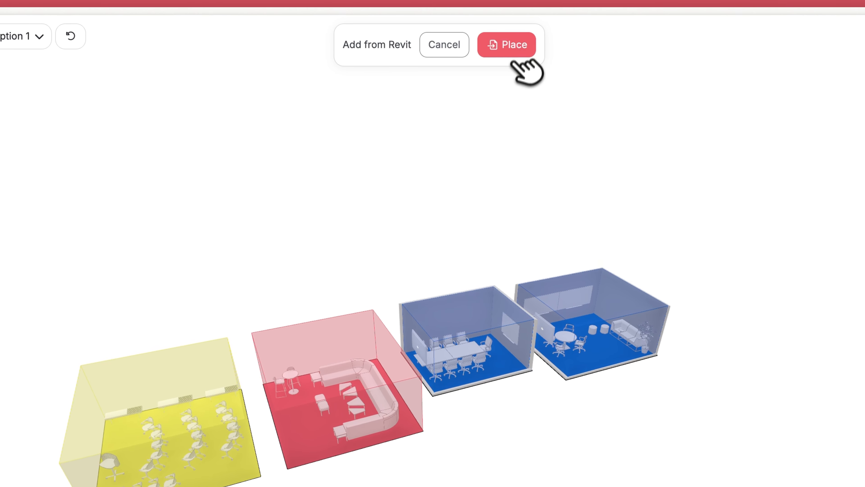
# Step: Place the Revit whiteboard in front of the four rooms and orbit to a lower view
pyautogui.click(513, 48)
pyautogui.click(427, 351)
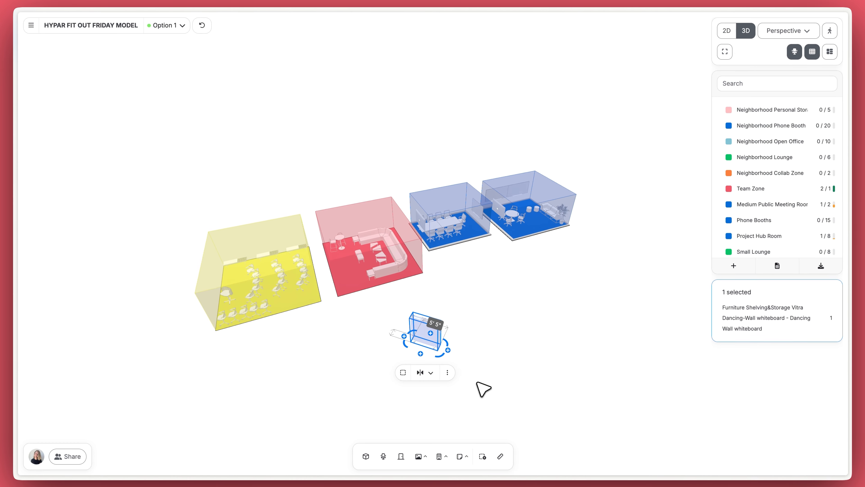
pyautogui.moveTo(477, 348); pyautogui.dragTo(463, 357, button='right')
pyautogui.scroll(5, 435, 373)
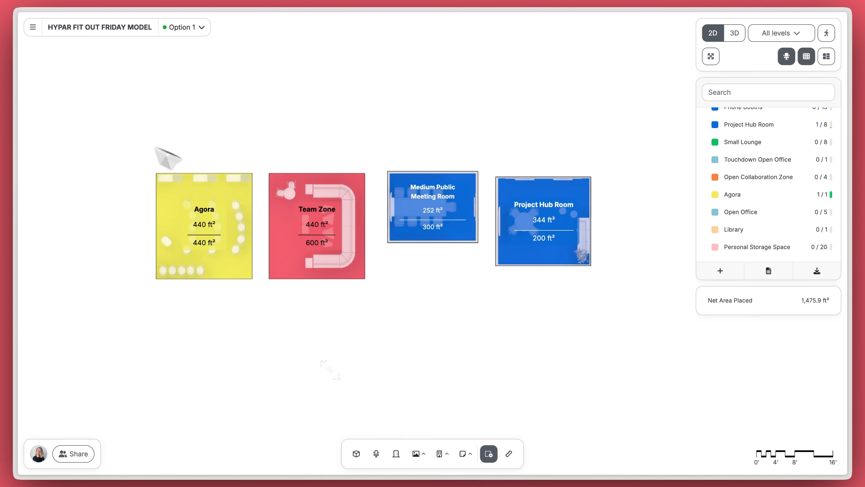
# Step: Add the Agora, Team Zone, Medium Public Meeting Room and Project Hub Room to your library
pyautogui.moveTo(141, 140); pyautogui.dragTo(626, 335)
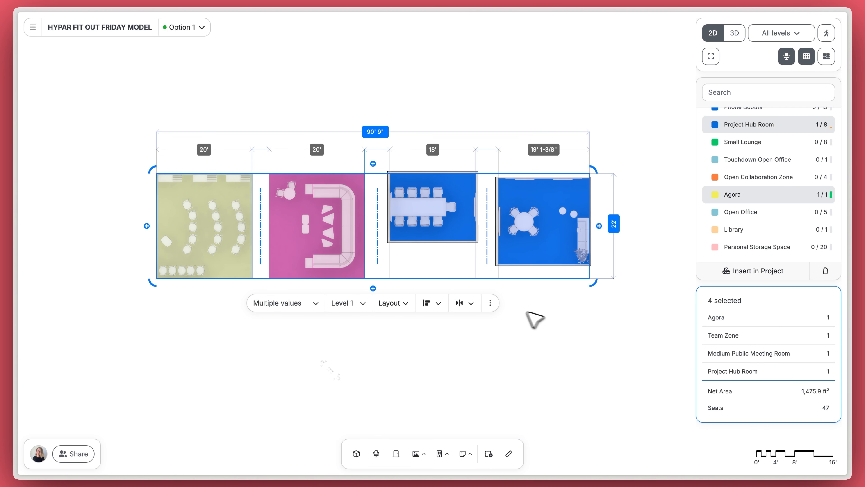
pyautogui.click(491, 303)
pyautogui.moveTo(494, 352)
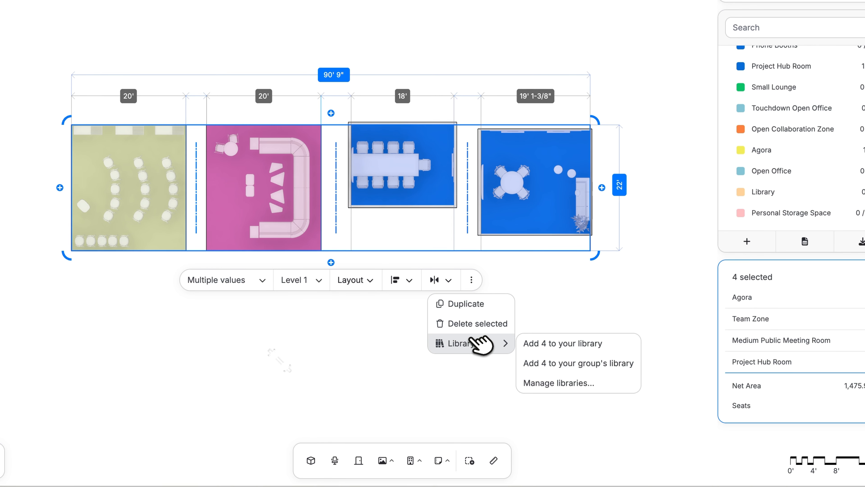
pyautogui.click(542, 343)
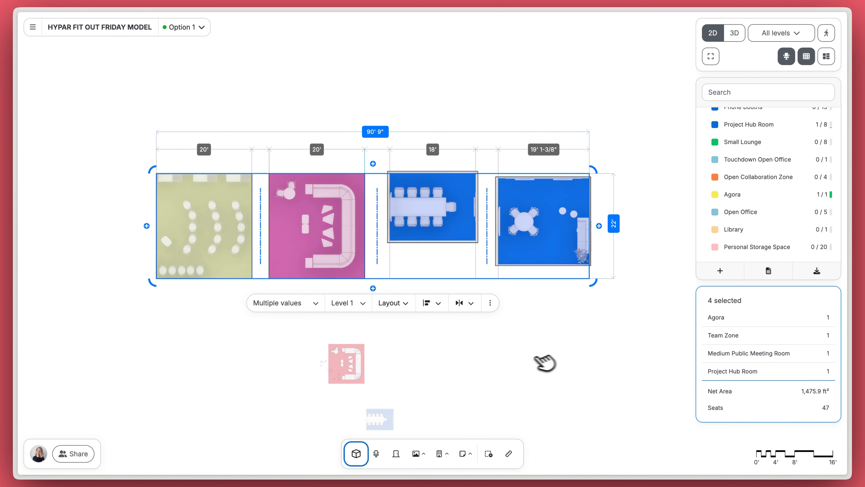
# Step: Check that the four rooms are listed in the Space library, then reselect them
pyautogui.click(356, 453)
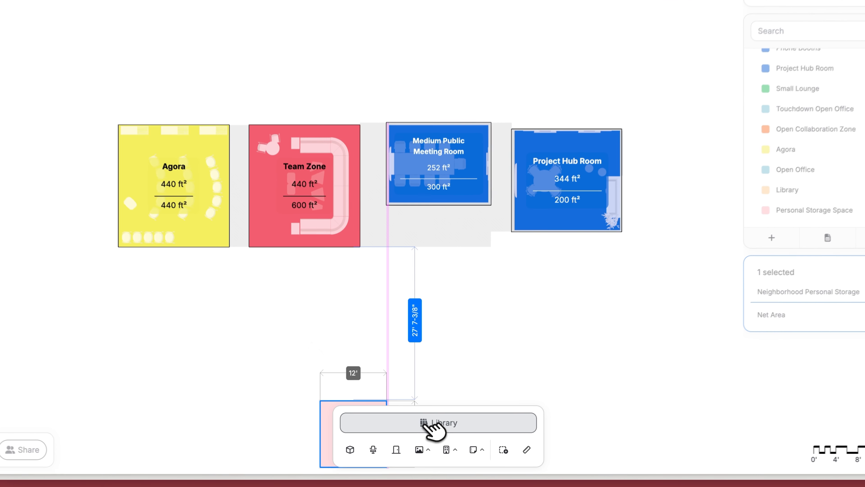
pyautogui.click(409, 430)
pyautogui.scroll(-2, 458, 434)
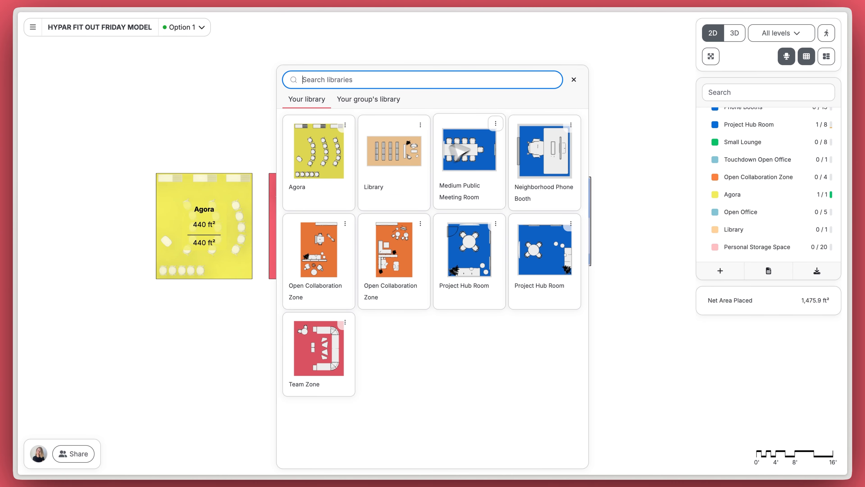
pyautogui.click(574, 81)
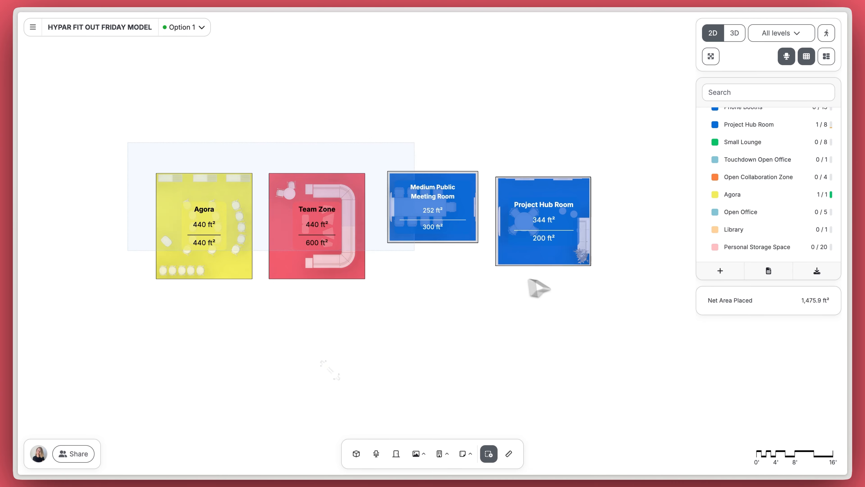
pyautogui.moveTo(529, 279); pyautogui.dragTo(623, 305)
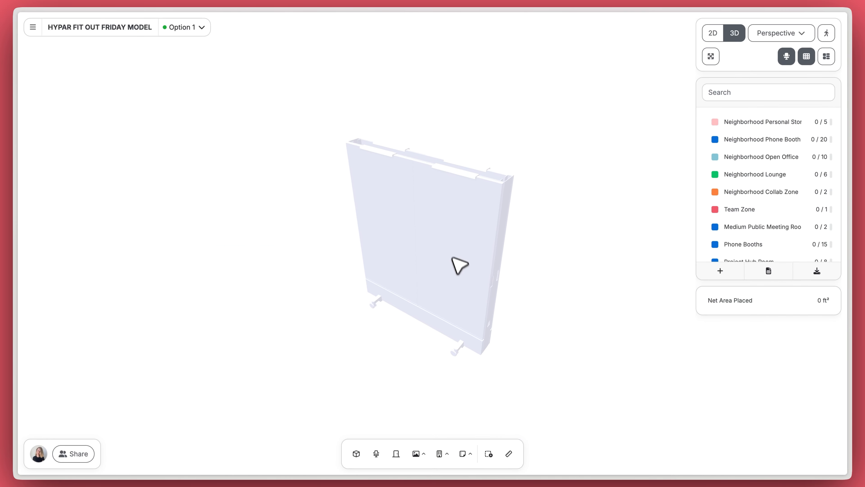
# Step: Add the Dancing Wall whiteboard to your furniture library
pyautogui.click(461, 273)
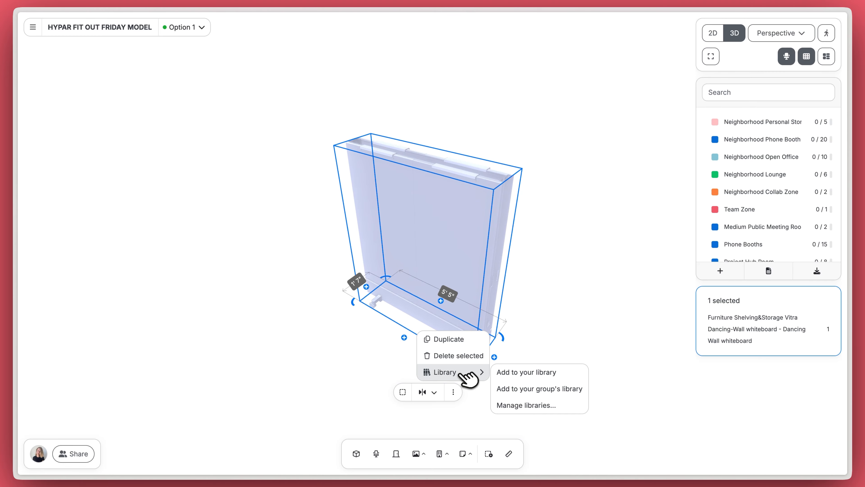
pyautogui.click(516, 373)
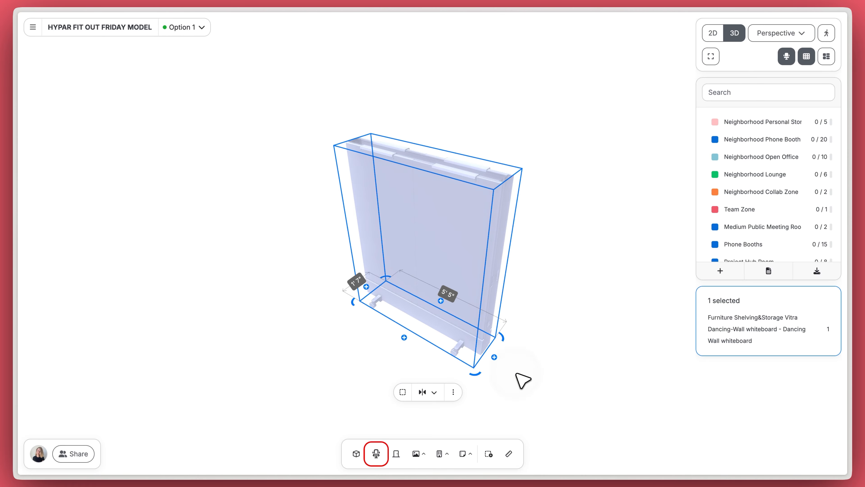
pyautogui.click(522, 380)
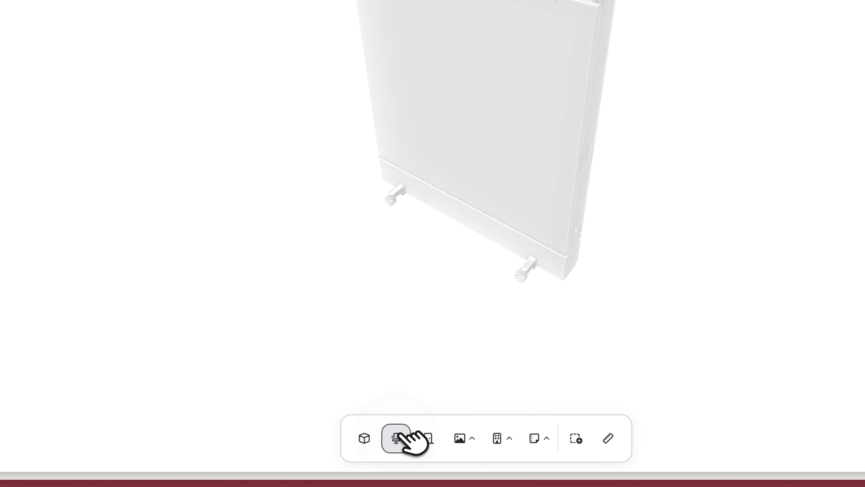
# Step: Find and pick the saved whiteboard in the Furniture catalog's Your library tab
pyautogui.click(398, 437)
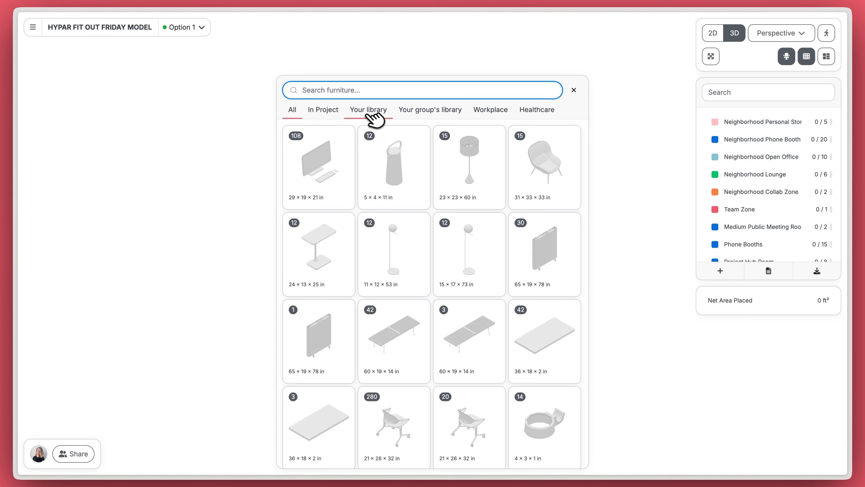
pyautogui.click(371, 114)
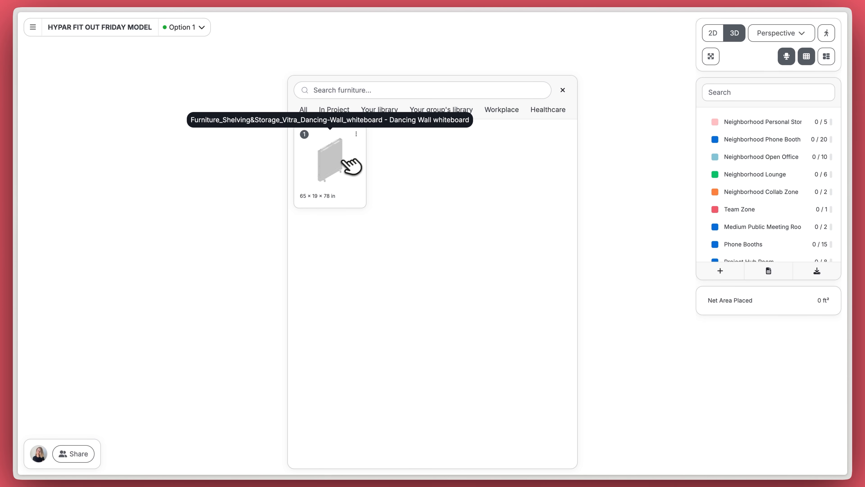
pyautogui.click(347, 167)
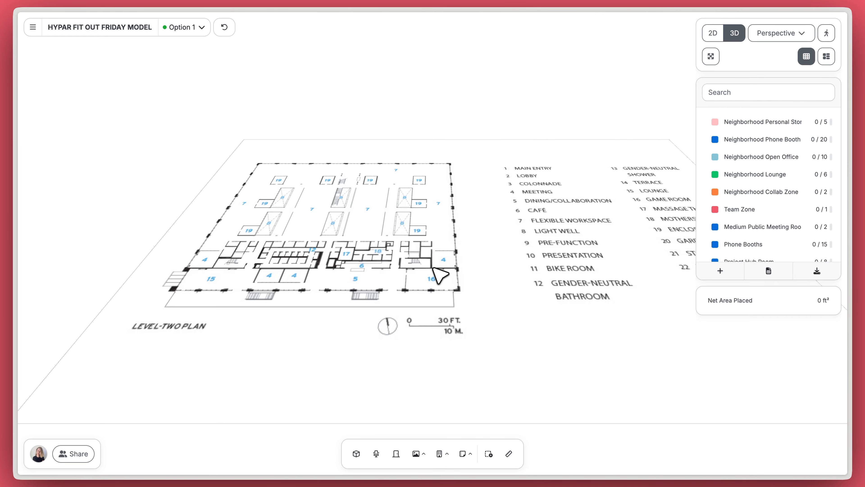
# Step: Add a building mass over the plan and lengthen it from 130' to 205'
pyautogui.click(446, 453)
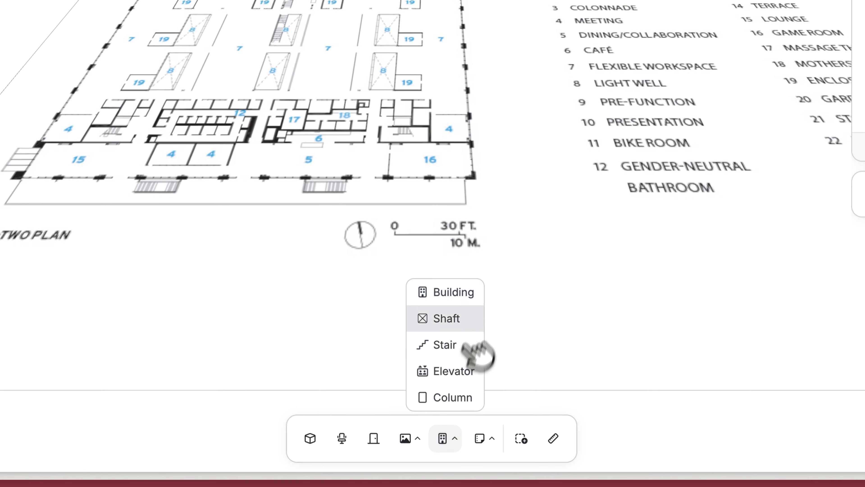
pyautogui.click(473, 300)
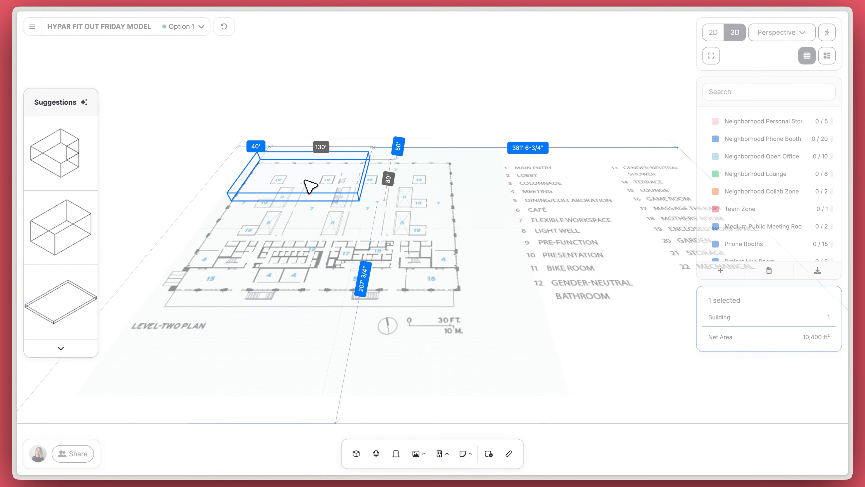
pyautogui.moveTo(364, 184); pyautogui.dragTo(447, 275)
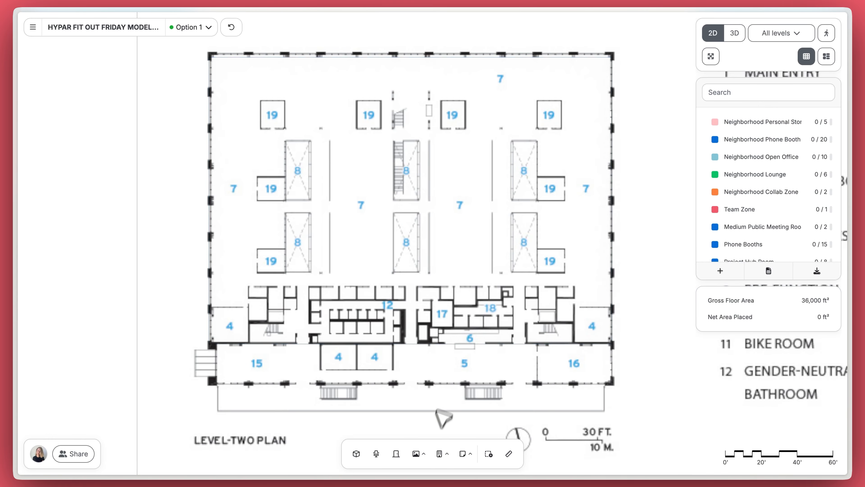
# Step: Draw grid line A down the length of the plan
pyautogui.click(424, 453)
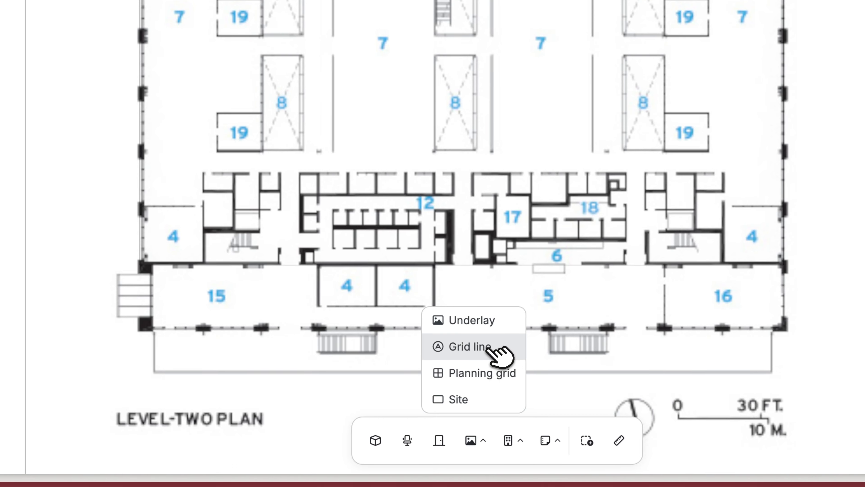
pyautogui.click(426, 398)
pyautogui.click(312, 36)
pyautogui.click(311, 166)
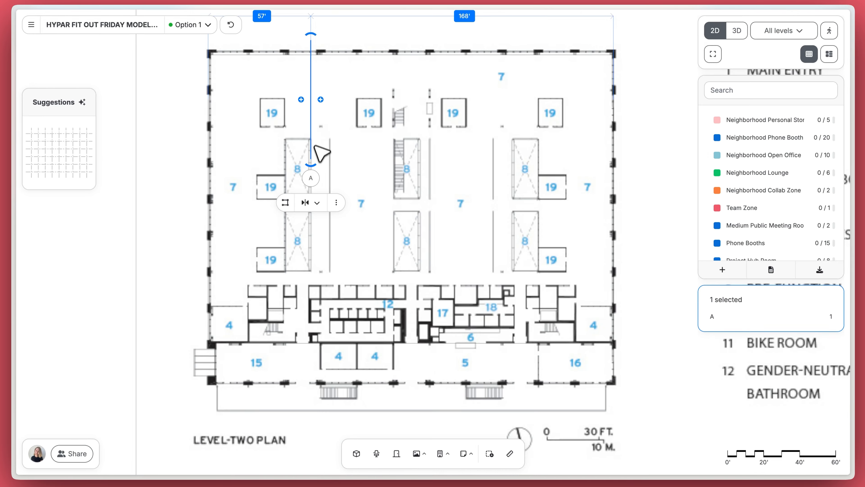
pyautogui.moveTo(310, 165); pyautogui.dragTo(329, 411)
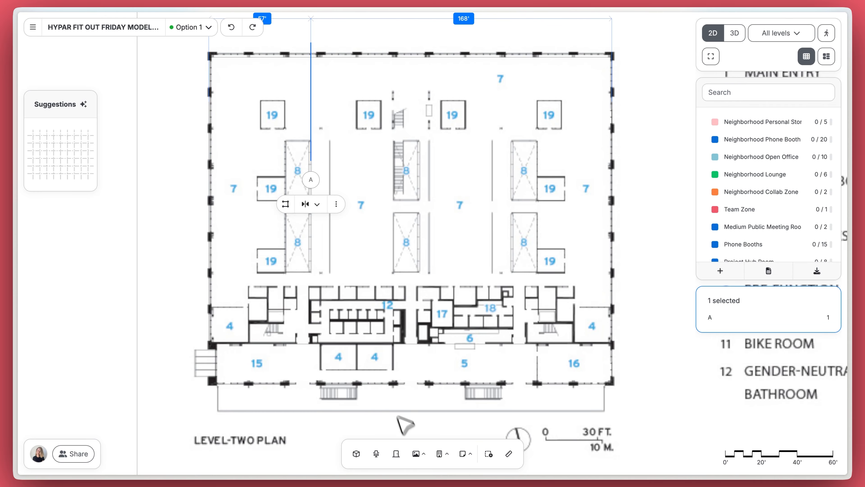
# Step: Place a planning grid about 241' by 173' with 19' cells and convert it to grid lines
pyautogui.click(424, 411)
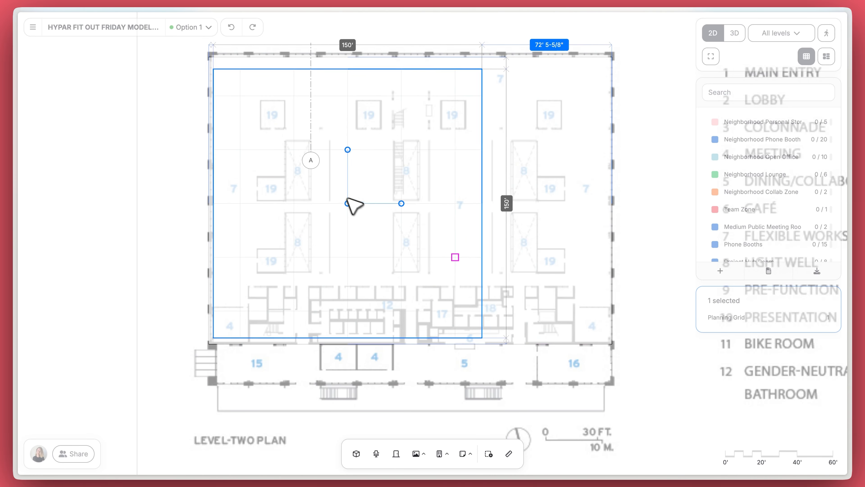
pyautogui.click(337, 192)
pyautogui.moveTo(488, 193); pyautogui.dragTo(636, 210)
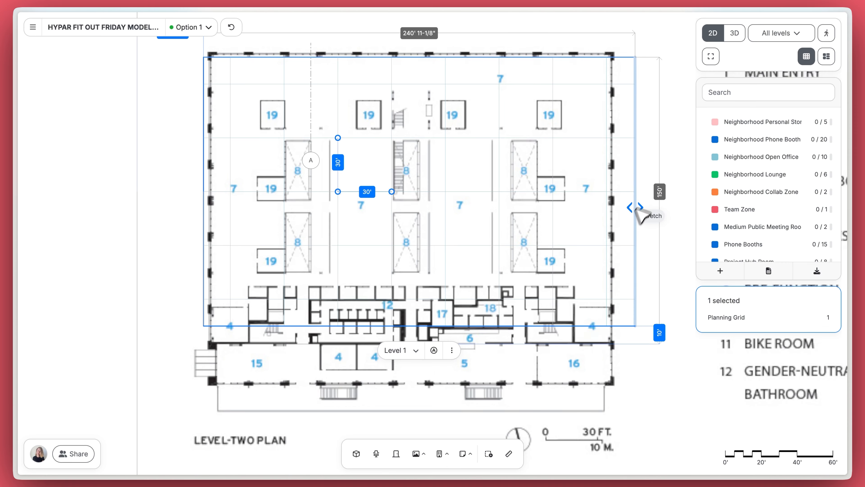
pyautogui.moveTo(562, 336); pyautogui.dragTo(562, 377)
pyautogui.moveTo(392, 191); pyautogui.dragTo(402, 212)
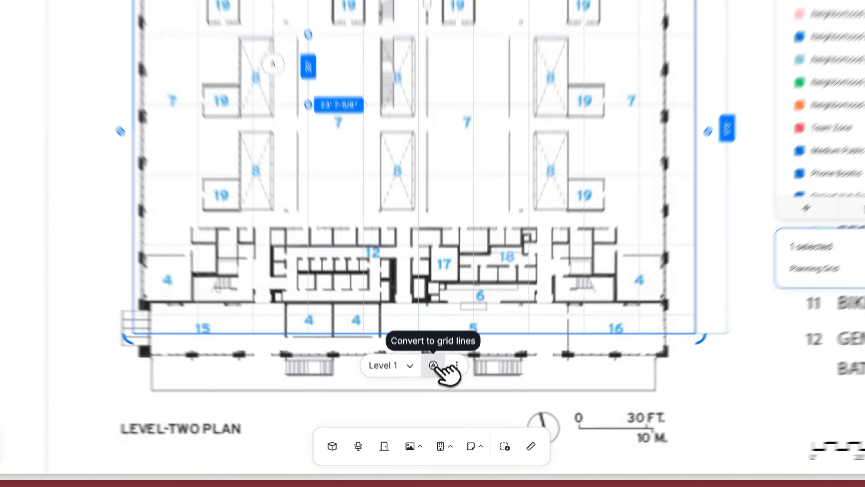
pyautogui.click(436, 399)
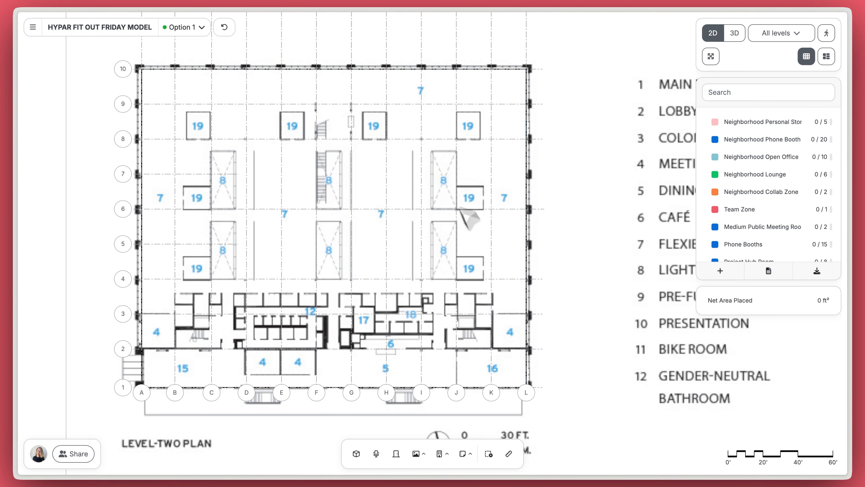
# Step: Place a column at a grid intersection on the Level-Two plan
pyautogui.scroll(10, 429, 149)
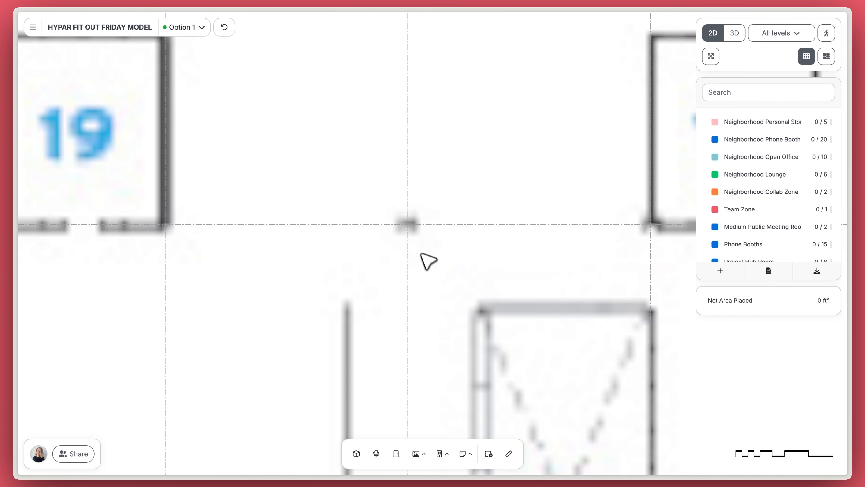
pyautogui.click(446, 428)
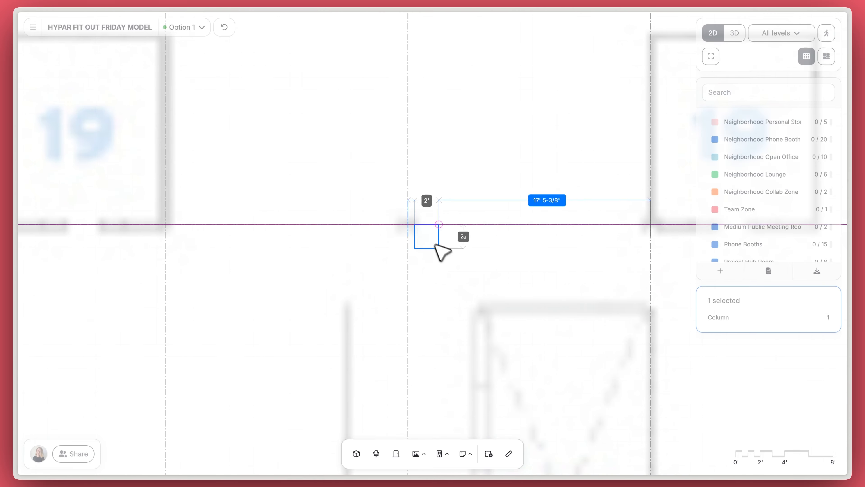
pyautogui.click(411, 235)
pyautogui.scroll(5, 418, 233)
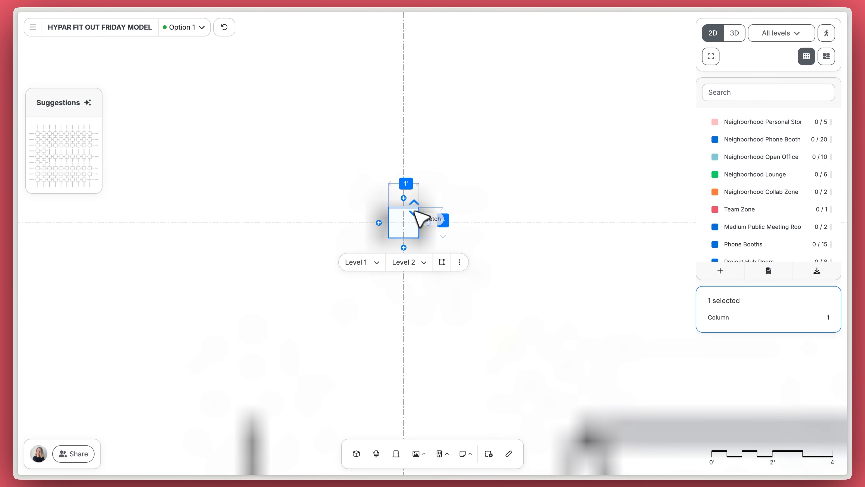
pyautogui.click(206, 173)
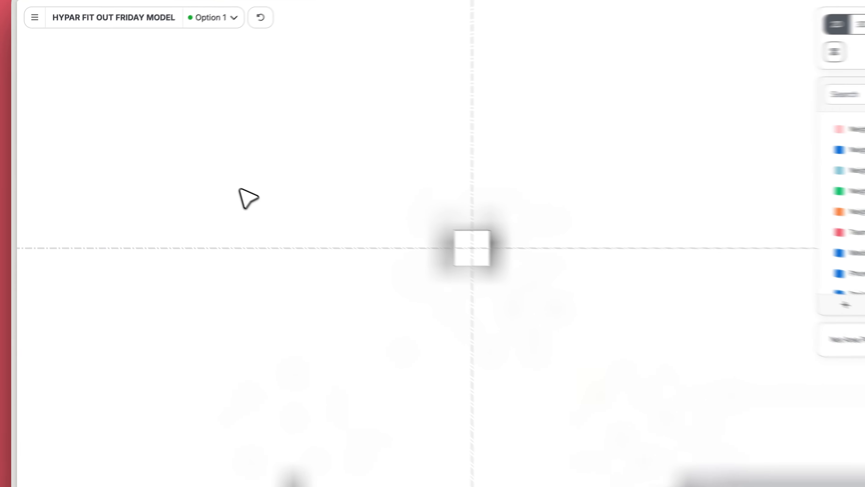
pyautogui.scroll(-15, 239, 188)
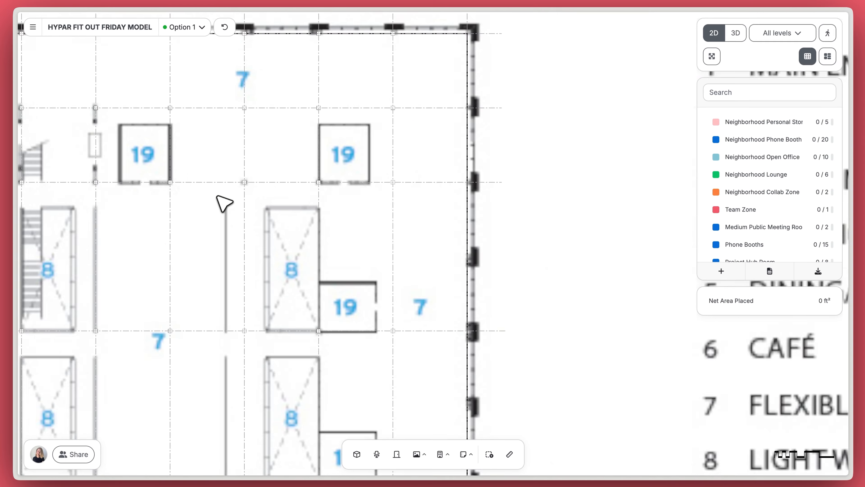
pyautogui.moveTo(282, 190); pyautogui.dragTo(390, 166, button='middle')
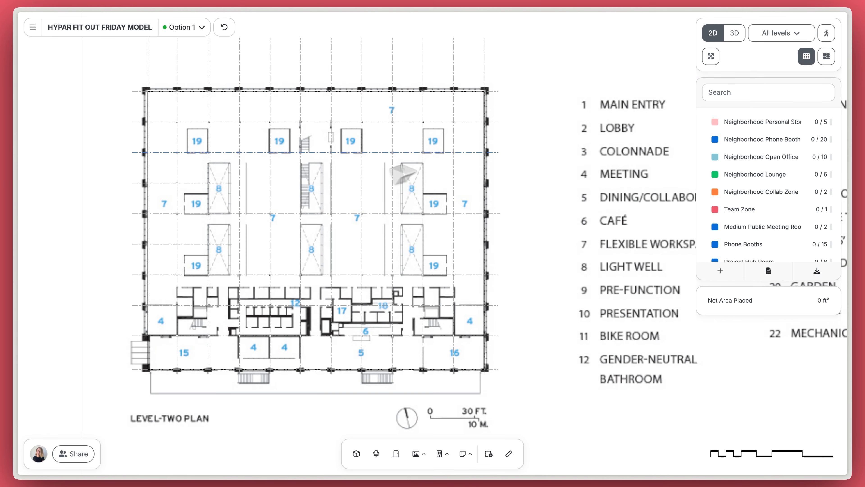
# Step: In 3D view, drag grid line K out to 30' spacing
pyautogui.click(736, 33)
pyautogui.scroll(10, 392, 263)
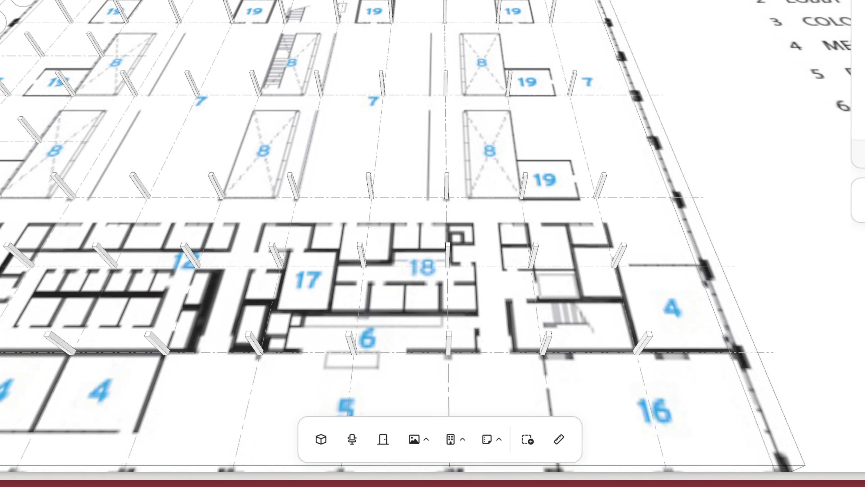
pyautogui.click(628, 243)
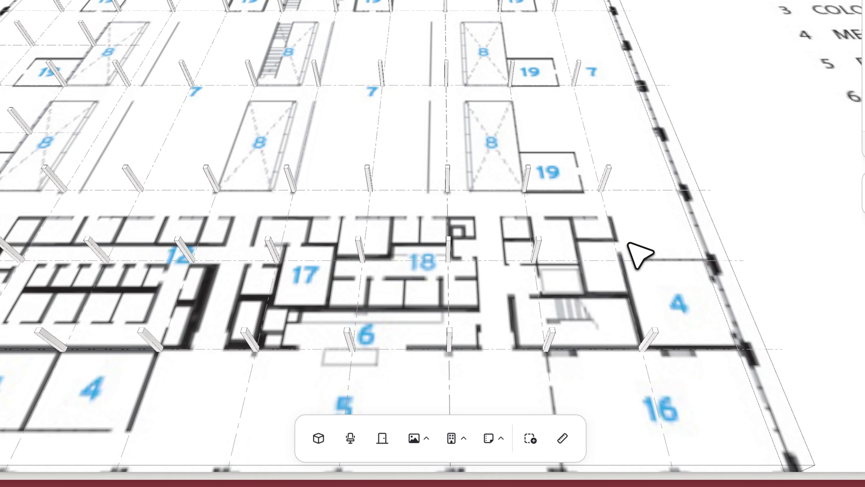
pyautogui.moveTo(684, 259); pyautogui.dragTo(660, 121, button='right')
pyautogui.click(620, 243)
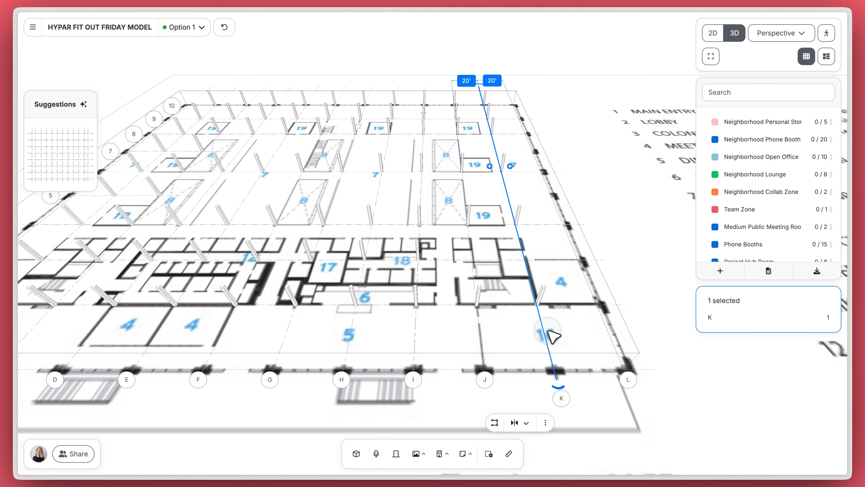
pyautogui.moveTo(550, 339)
pyautogui.mouseDown()
pyautogui.moveTo(582, 336)
pyautogui.moveTo(580, 329)
pyautogui.moveTo(567, 339)
pyautogui.mouseUp()
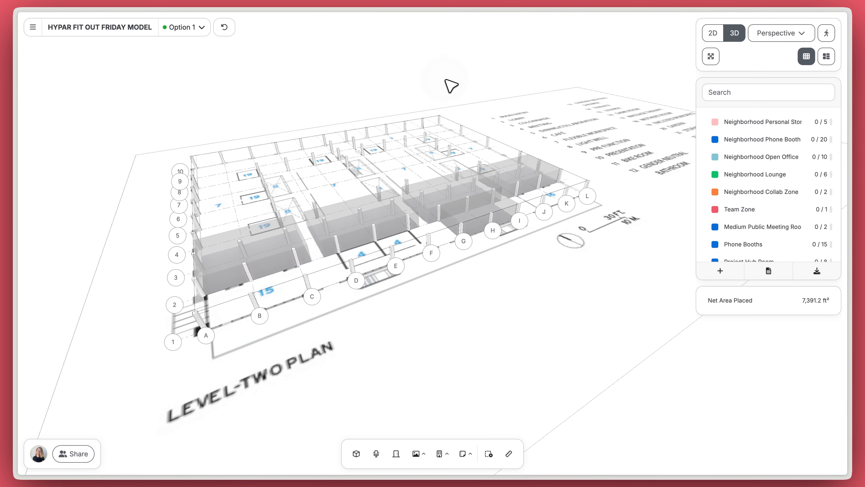
# Step: Place an Open Collaboration Zone and size it to 20' by 30' (600 ft²)
pyautogui.moveTo(446, 80); pyautogui.dragTo(384, 80, button='middle')
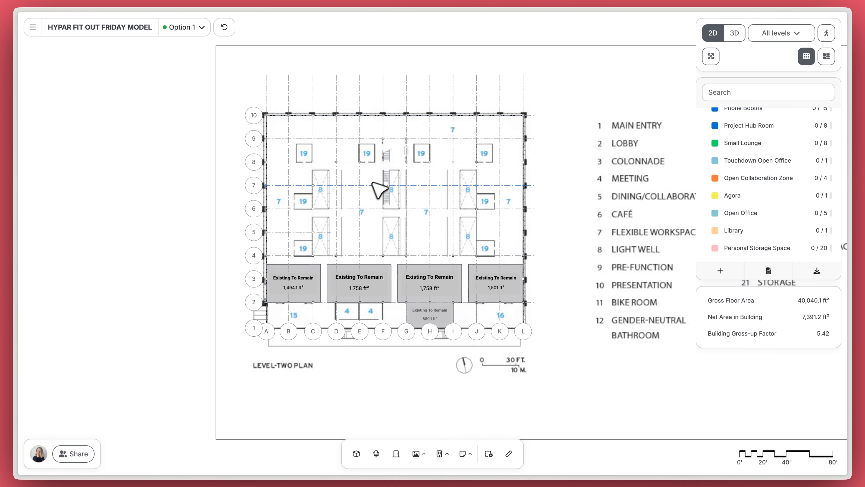
pyautogui.scroll(10, 375, 195)
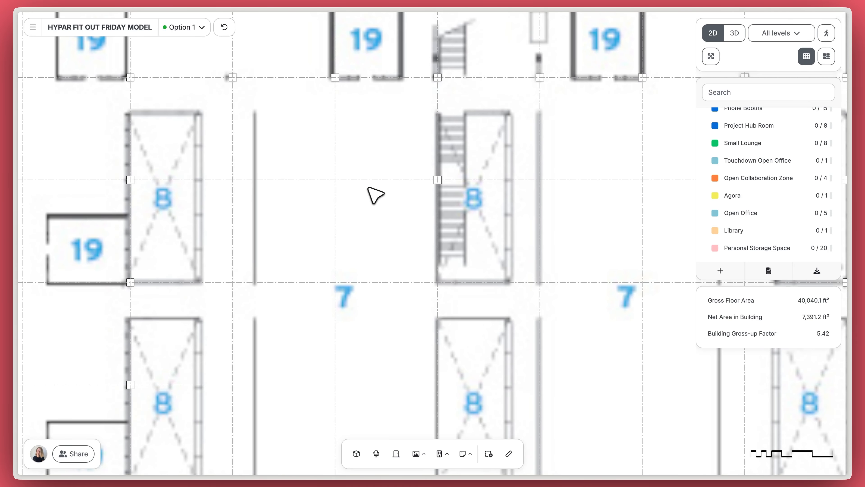
pyautogui.moveTo(746, 181); pyautogui.dragTo(321, 170)
pyautogui.moveTo(370, 140); pyautogui.dragTo(391, 141)
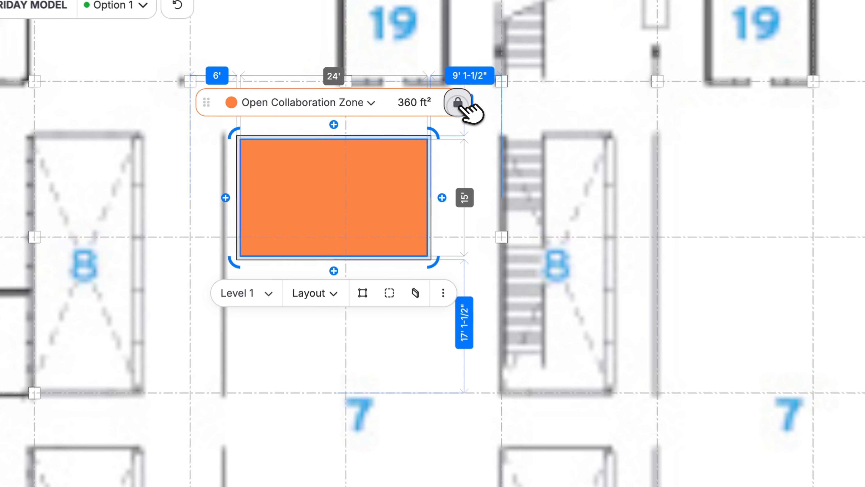
pyautogui.click(457, 103)
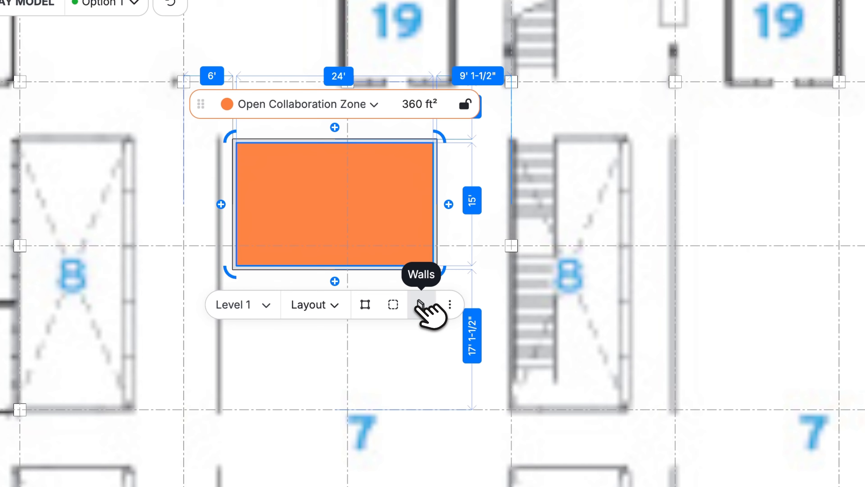
pyautogui.click(420, 304)
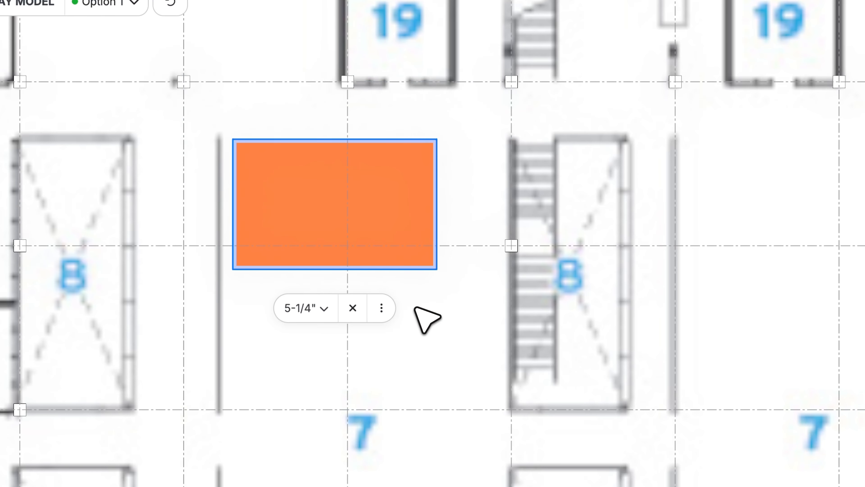
pyautogui.click(354, 306)
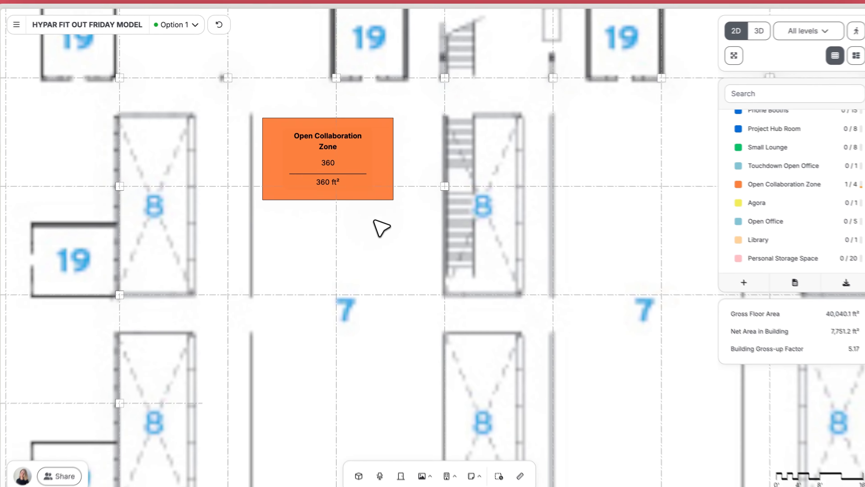
pyautogui.click(391, 188)
pyautogui.doubleClick(371, 158)
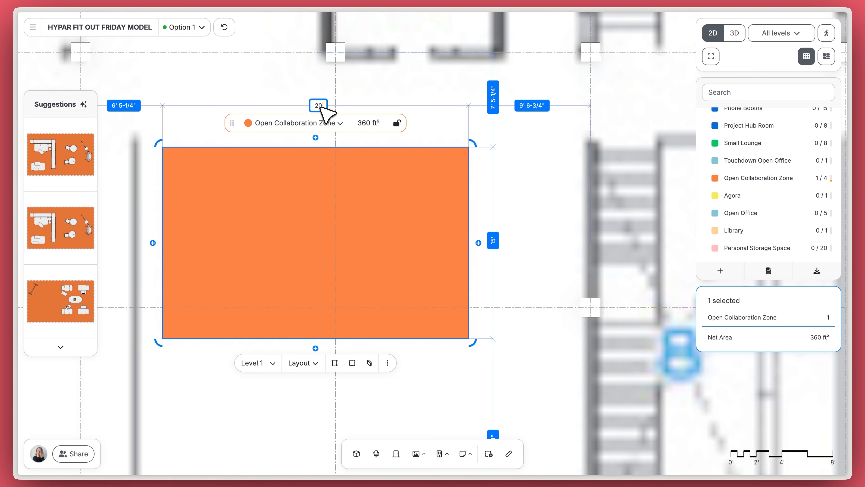
pyautogui.press('Return')
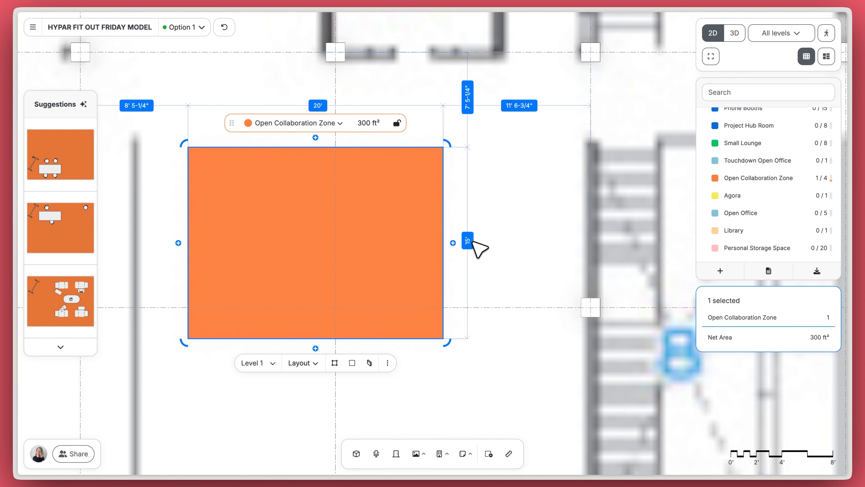
pyautogui.press('Return')
# Step: Move the Open Collaboration Zone between the light wells
pyautogui.click(524, 238)
pyautogui.scroll(-5, 525, 238)
pyautogui.moveTo(525, 238); pyautogui.dragTo(444, 181)
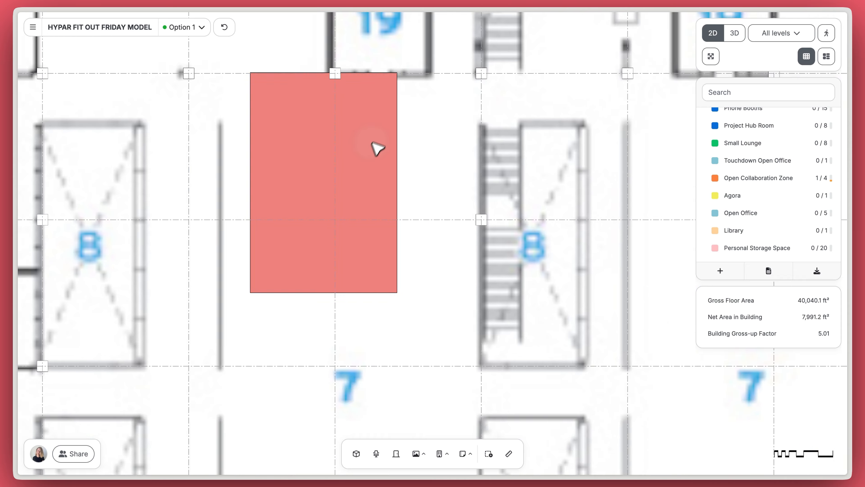
pyautogui.moveTo(373, 140); pyautogui.dragTo(345, 177)
# Step: Add a Touchdown Open Office against the collaboration zone, stretched to 480 ft²
pyautogui.click(786, 164)
pyautogui.click(432, 193)
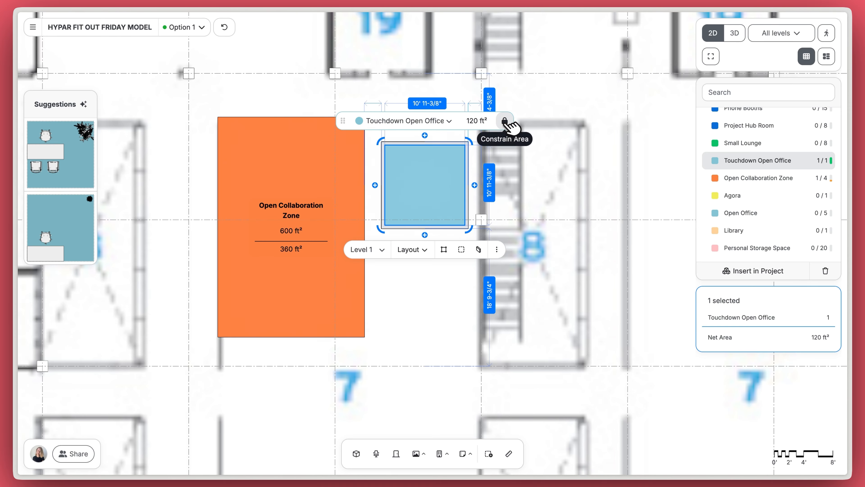
pyautogui.click(444, 227)
pyautogui.click(419, 108)
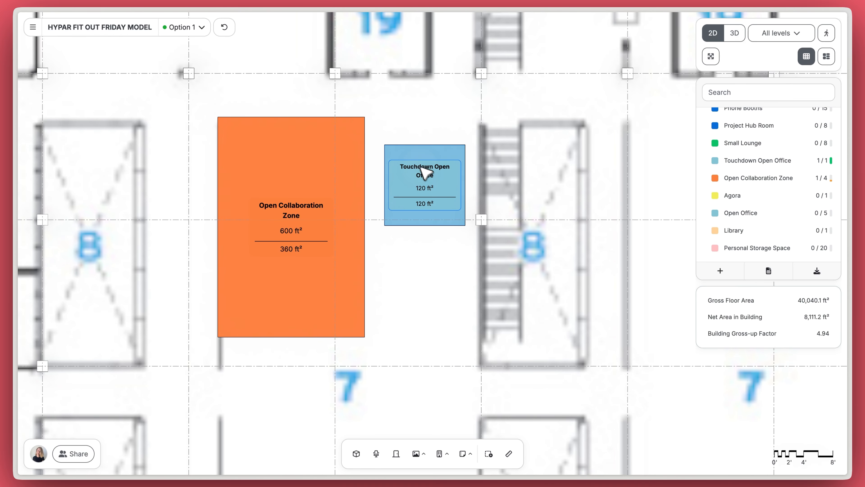
pyautogui.moveTo(423, 165); pyautogui.dragTo(480, 143)
pyautogui.moveTo(384, 198); pyautogui.dragTo(382, 330)
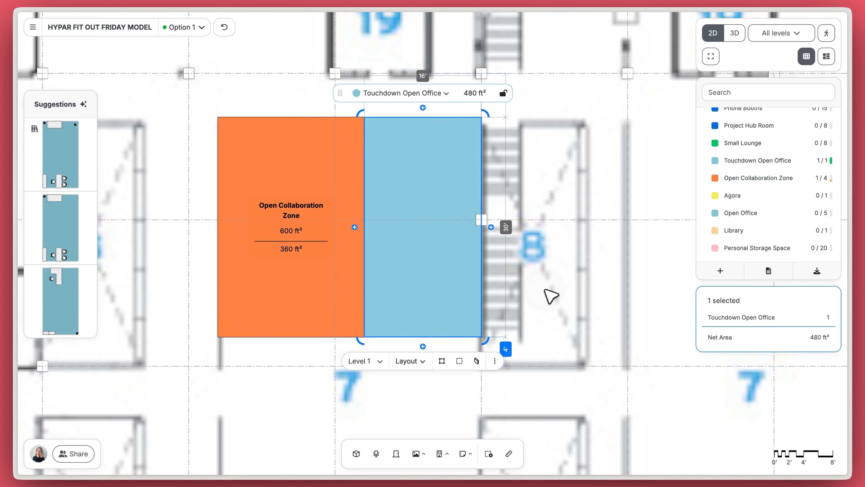
# Step: Add a 144 ft² Personal Storage Space strip along the zones' bottom edge
pyautogui.click(749, 248)
pyautogui.click(413, 357)
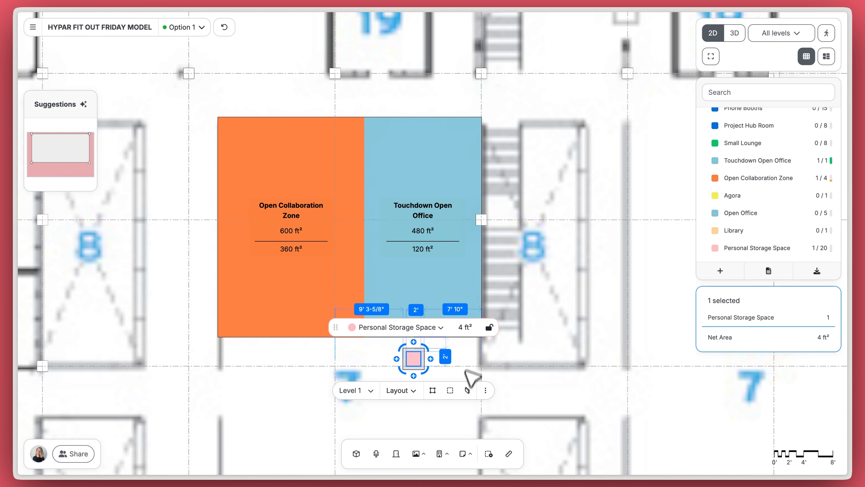
pyautogui.click(467, 390)
pyautogui.moveTo(419, 362); pyautogui.dragTo(223, 350)
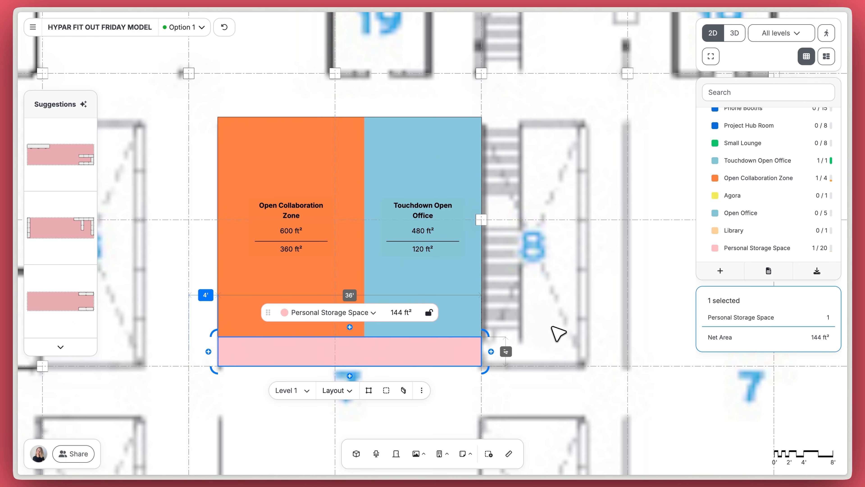
pyautogui.scroll(-5, 434, 209)
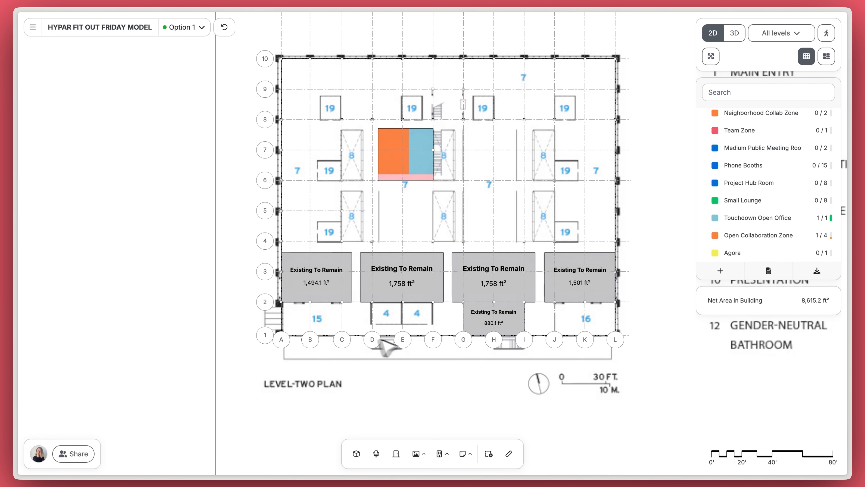
# Step: Bring the saved Agora layout from the space library and drop it at grid line A
pyautogui.scroll(8, 323, 329)
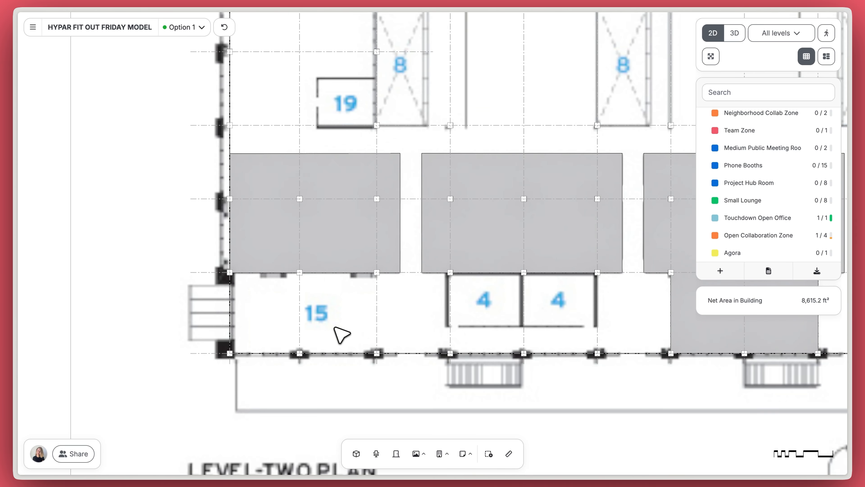
pyautogui.scroll(-2, 432, 237)
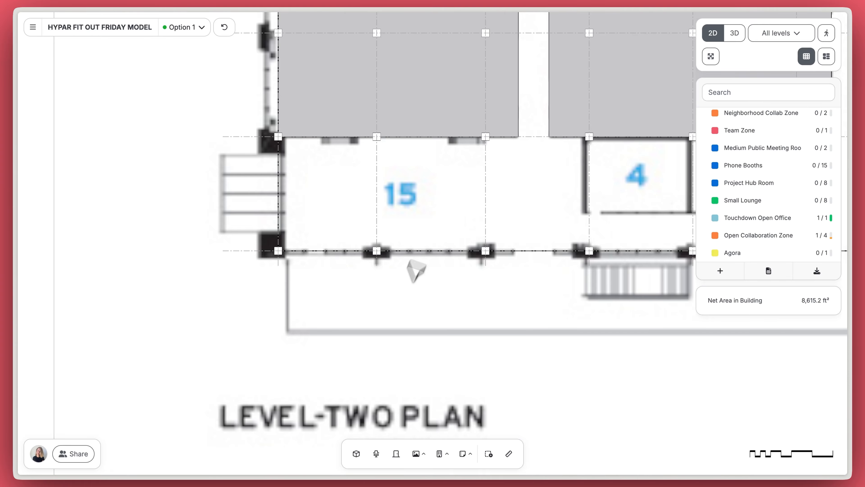
pyautogui.click(359, 454)
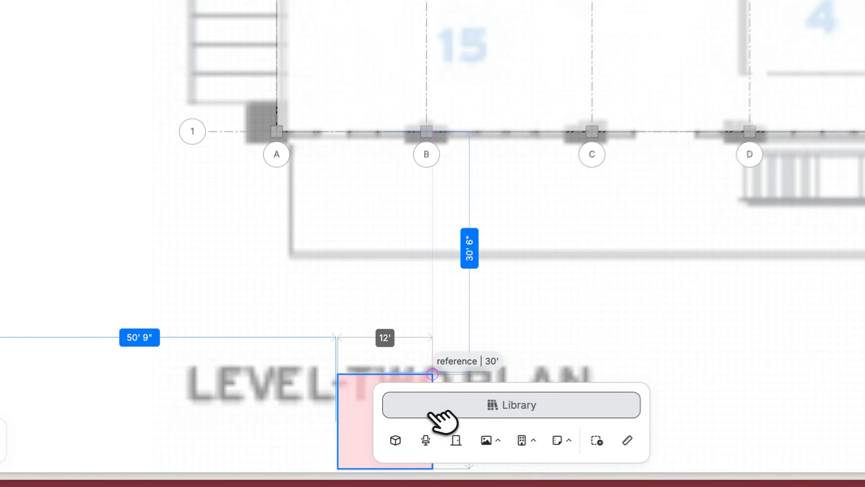
pyautogui.click(399, 430)
pyautogui.moveTo(386, 406); pyautogui.dragTo(383, 36)
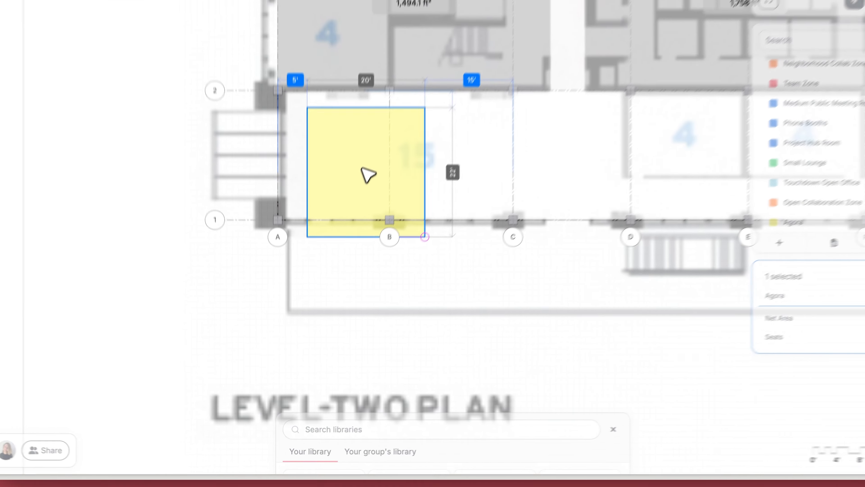
pyautogui.moveTo(345, 197); pyautogui.dragTo(338, 198)
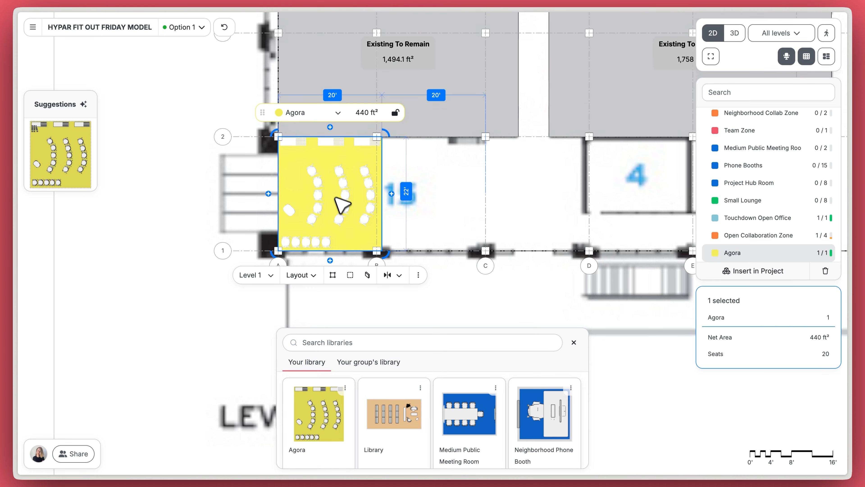
# Step: Place a Team Zone beside the Agora and widen it past grid line C
pyautogui.scroll(-2, 407, 434)
pyautogui.scroll(-3, 414, 442)
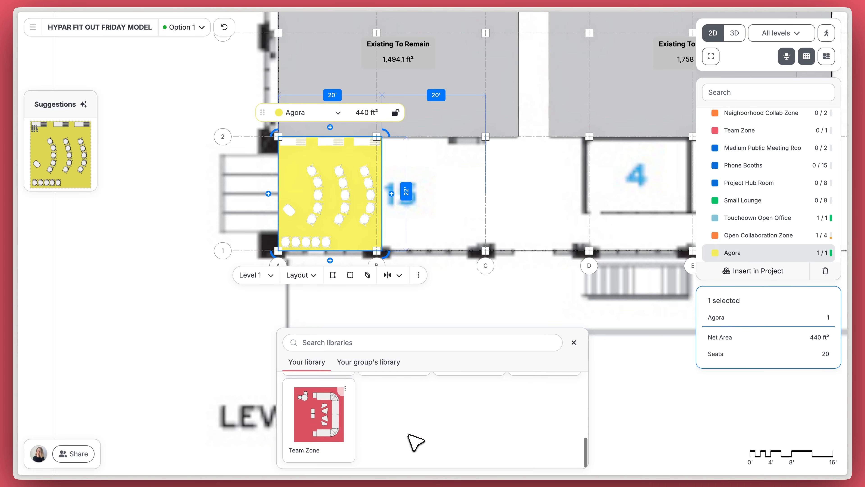
pyautogui.moveTo(318, 438); pyautogui.dragTo(440, 193)
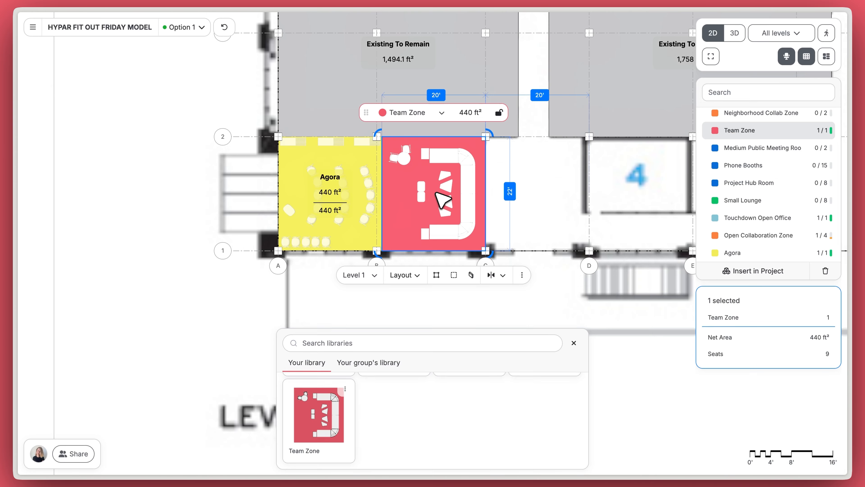
pyautogui.click(575, 340)
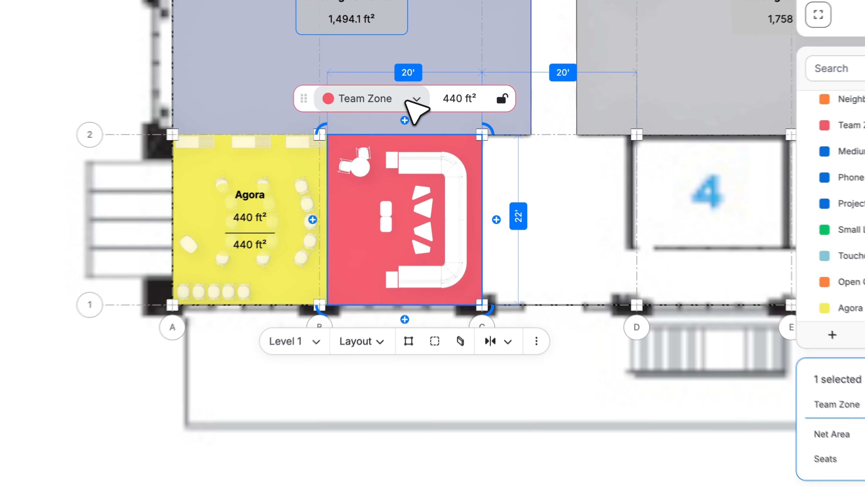
pyautogui.click(441, 113)
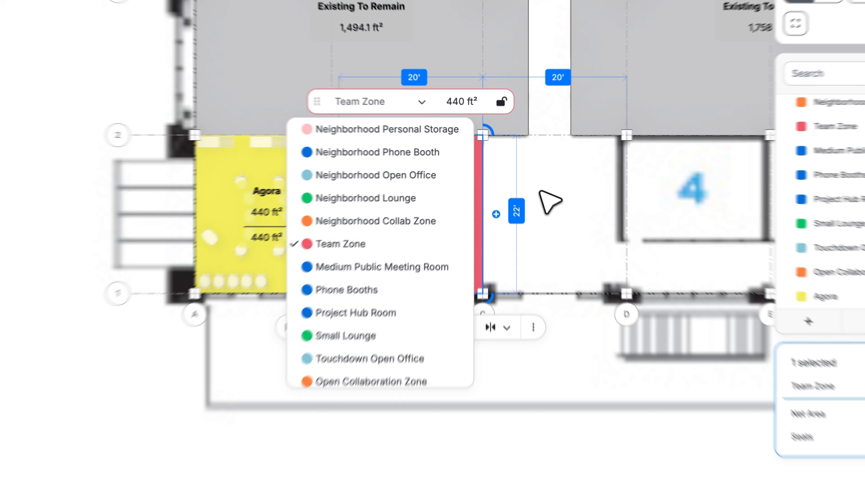
pyautogui.click(562, 202)
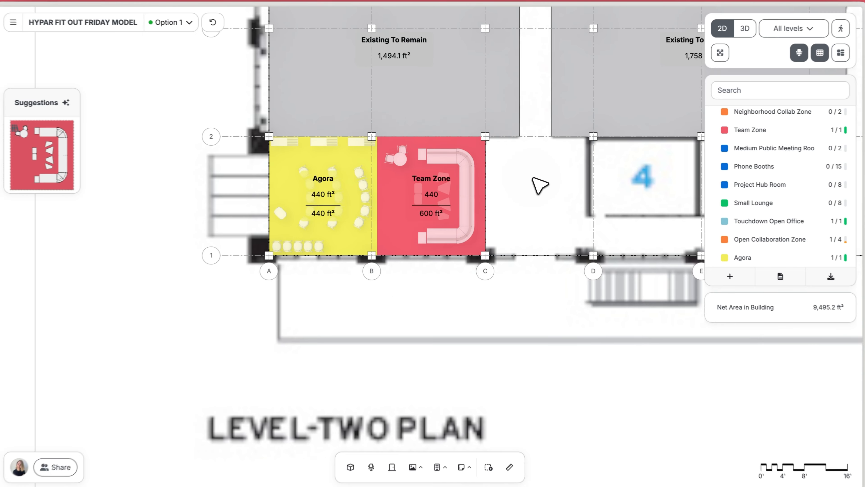
pyautogui.moveTo(487, 188); pyautogui.dragTo(517, 184)
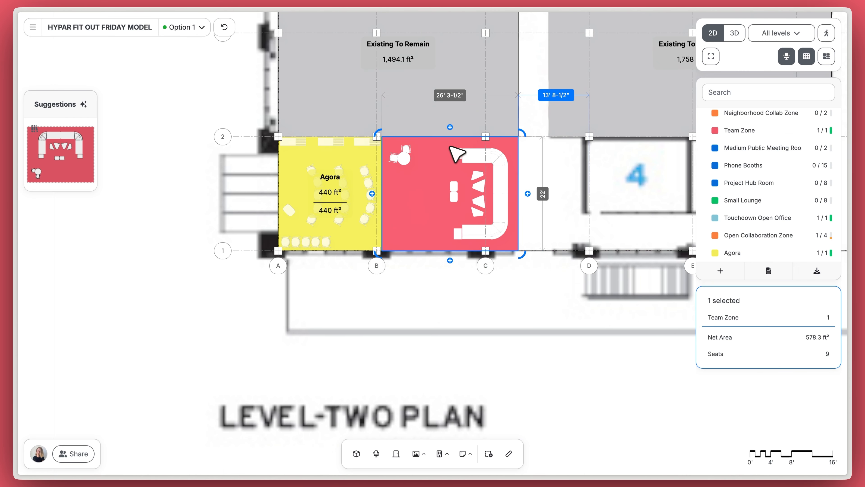
# Step: Shift the Team Zone furniture left and add an 18" round end table
pyautogui.click(511, 228)
pyautogui.moveTo(511, 228); pyautogui.dragTo(486, 224)
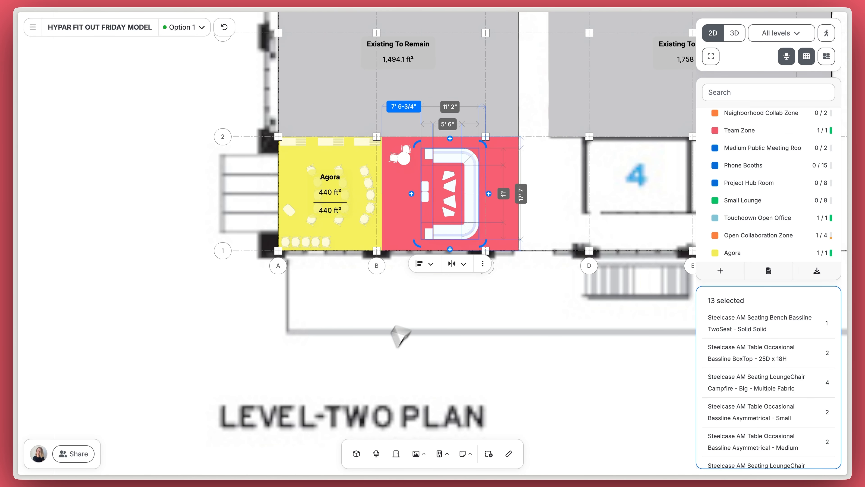
pyautogui.click(376, 453)
pyautogui.scroll(-3, 335, 406)
pyautogui.moveTo(331, 409); pyautogui.dragTo(486, 198)
# Step: Search 'lounge' and place a rotated high-back reclined lounge chair in the Team Zone
pyautogui.tripleClick(395, 331)
pyautogui.write('lounge')
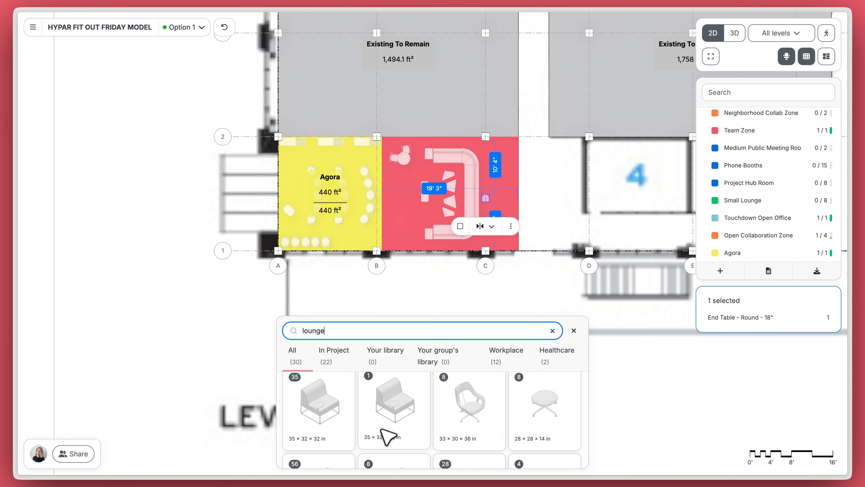
pyautogui.scroll(-1, 387, 437)
pyautogui.moveTo(402, 405); pyautogui.dragTo(508, 220)
pyautogui.click(575, 330)
pyautogui.scroll(5, 490, 213)
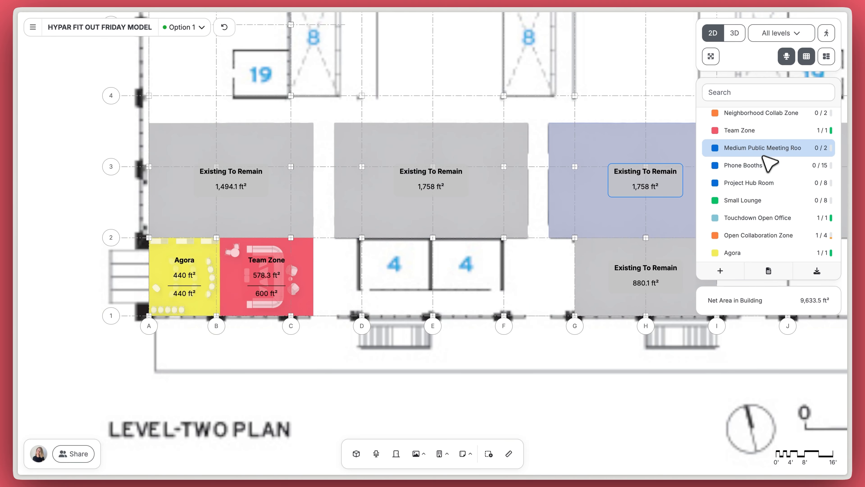
pyautogui.click(759, 147)
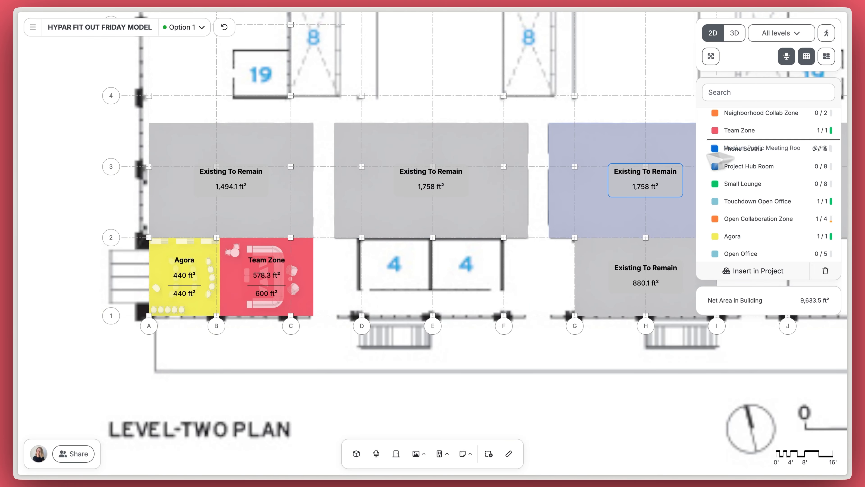
# Step: Place a Medium Public Meeting Room between grid lines D and E with the 9-seat table layout
pyautogui.click(400, 287)
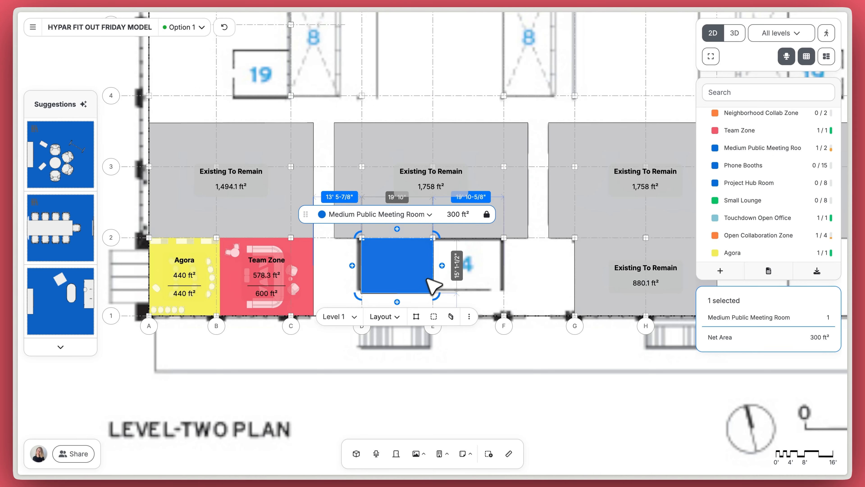
pyautogui.scroll(2, 436, 277)
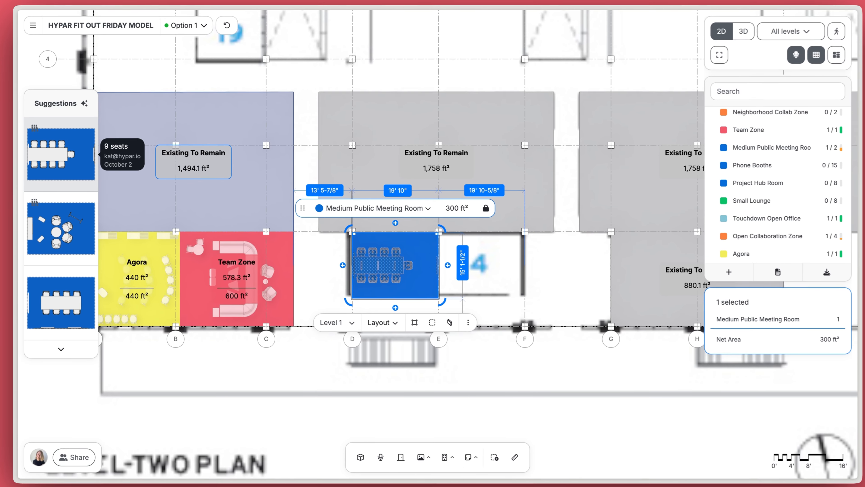
pyautogui.click(93, 150)
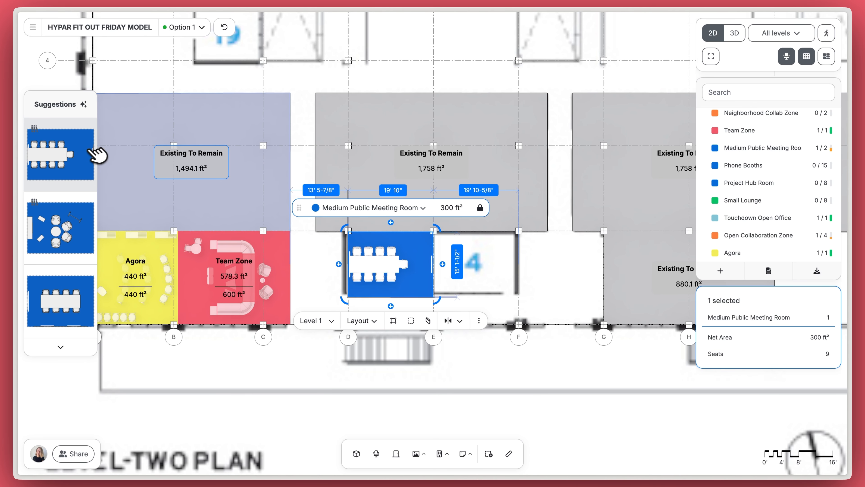
pyautogui.click(493, 277)
# Step: Unlock the room's area and shorten it to 279.9 ft²
pyautogui.scroll(5, 412, 292)
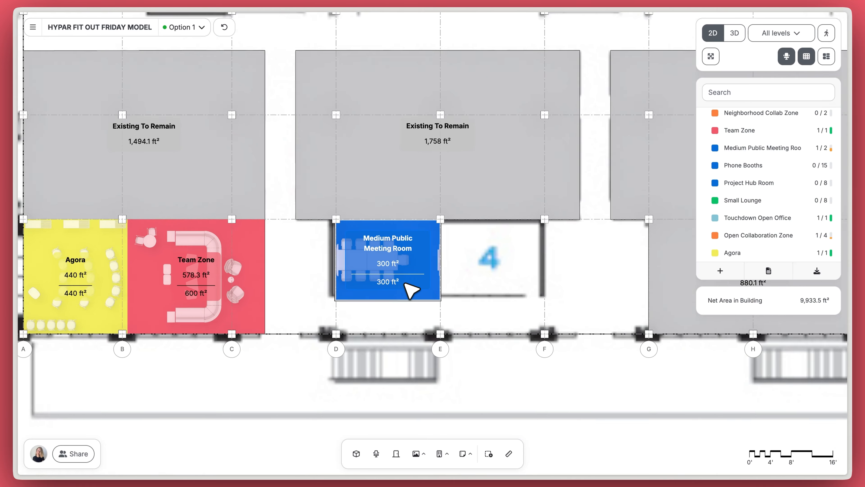
pyautogui.click(407, 294)
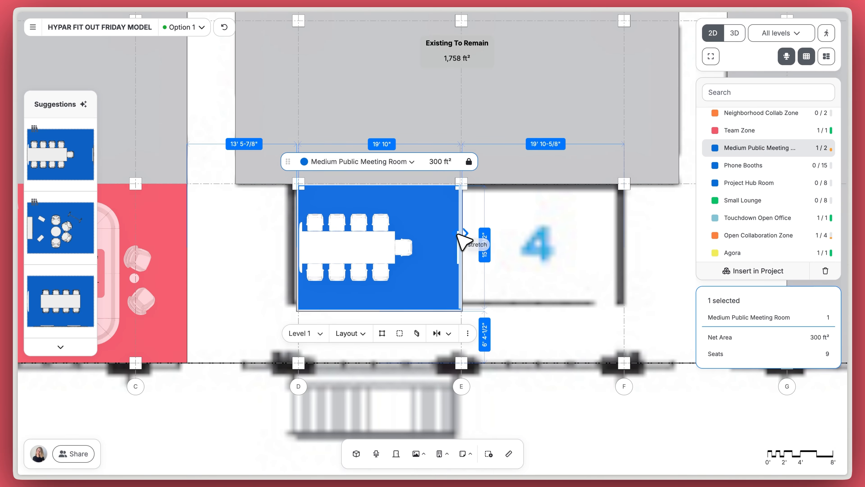
pyautogui.click(469, 162)
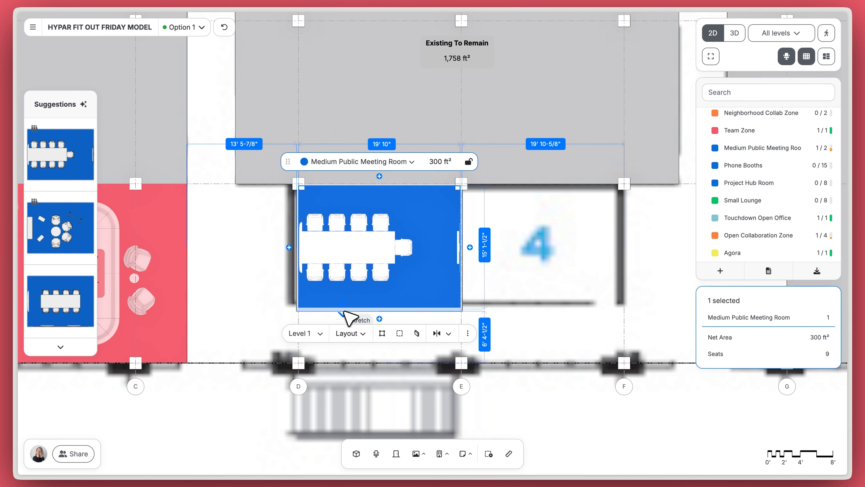
pyautogui.moveTo(344, 312); pyautogui.dragTo(344, 303)
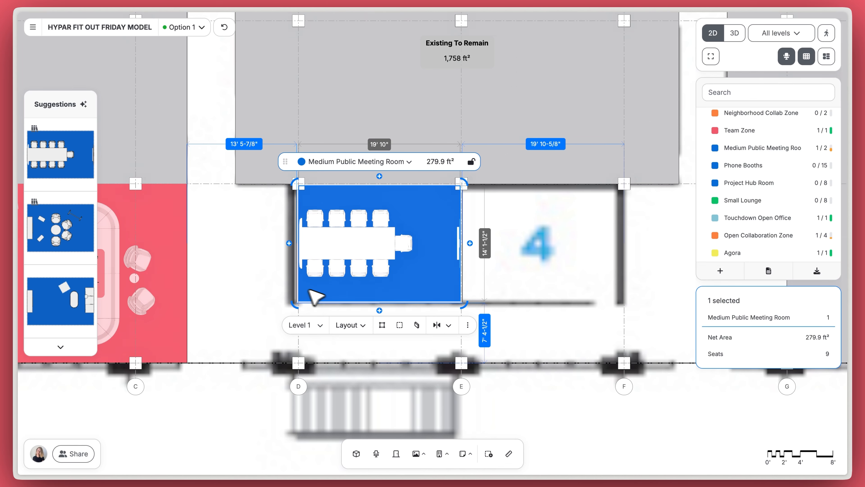
pyautogui.click(537, 260)
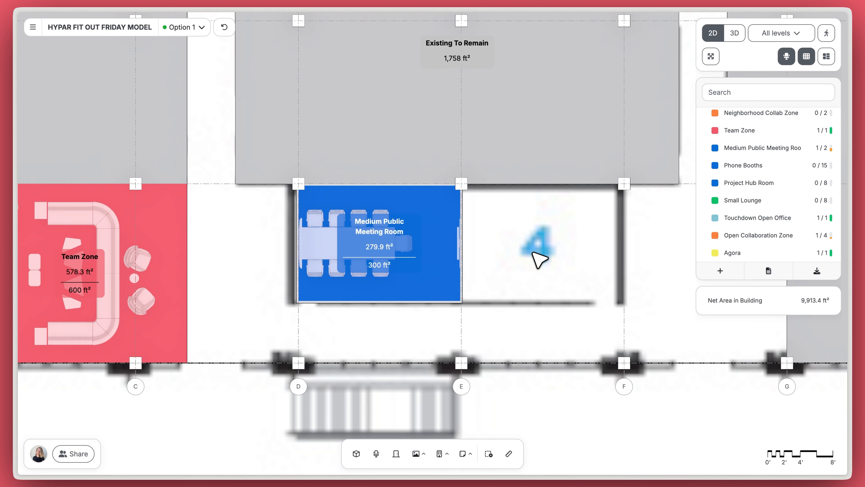
# Step: Remove the chair at the end of the first meeting room's table
pyautogui.click(426, 247)
pyautogui.click(410, 246)
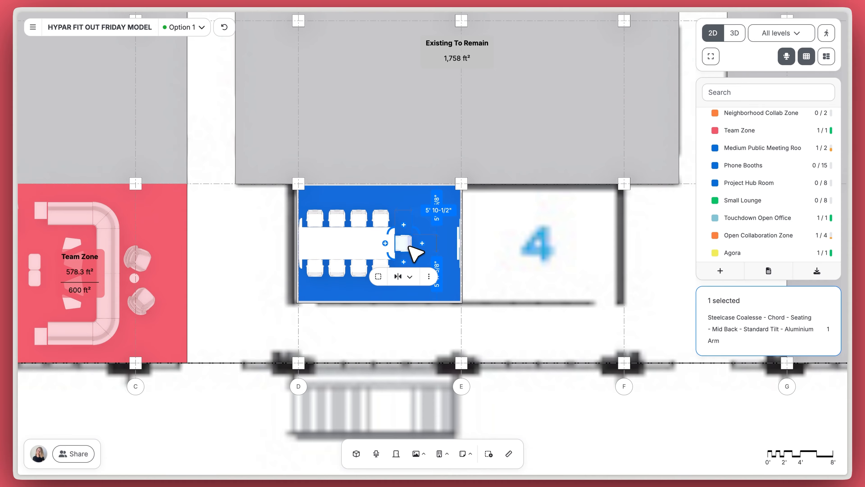
pyautogui.press('Escape')
pyautogui.moveTo(617, 244); pyautogui.dragTo(484, 259)
# Step: Place a second Medium Public Meeting Room beside the first with an 8-seat table and locked area
pyautogui.click(727, 148)
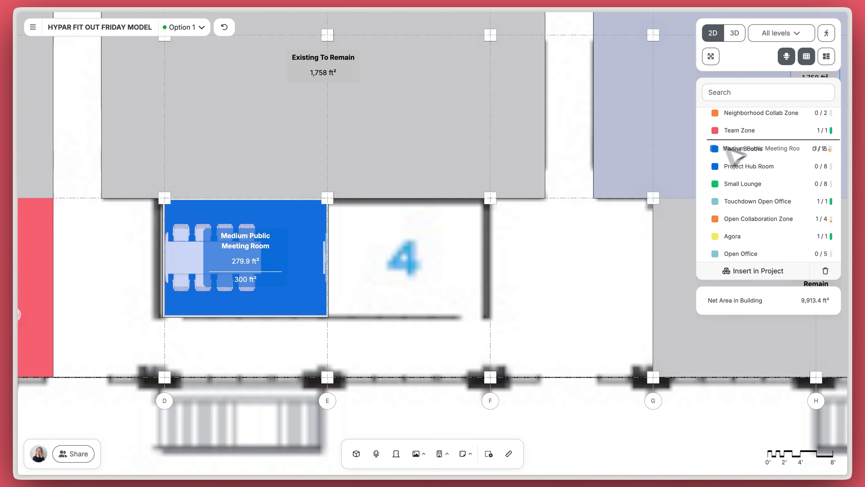
pyautogui.click(404, 279)
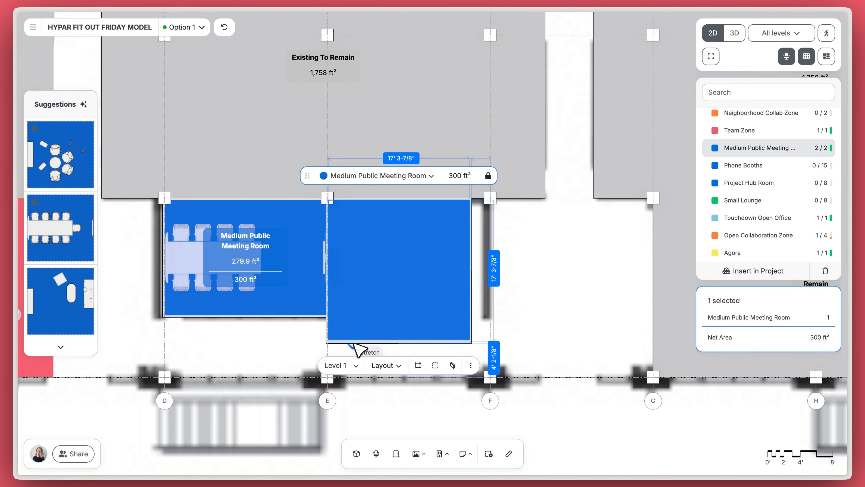
pyautogui.moveTo(366, 341); pyautogui.dragTo(359, 320)
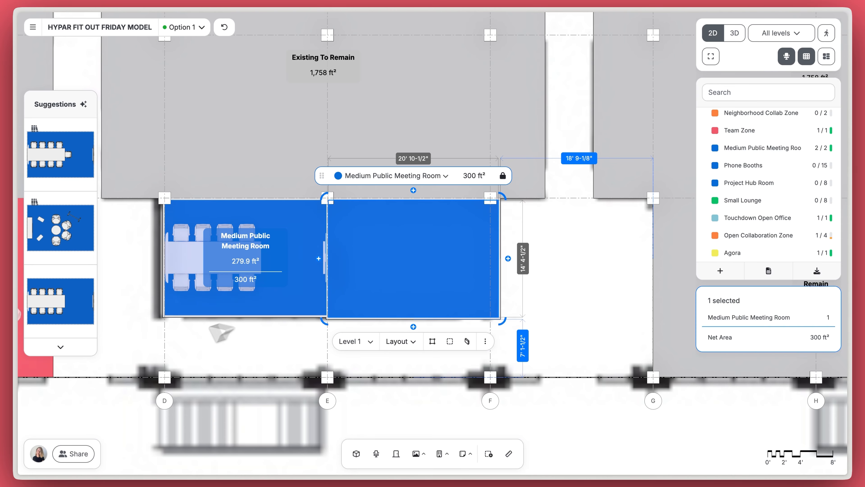
pyautogui.click(90, 320)
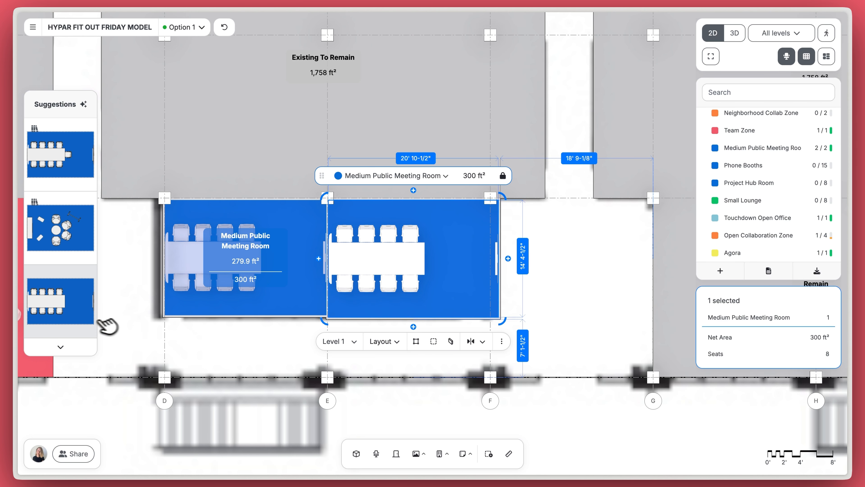
pyautogui.click(503, 176)
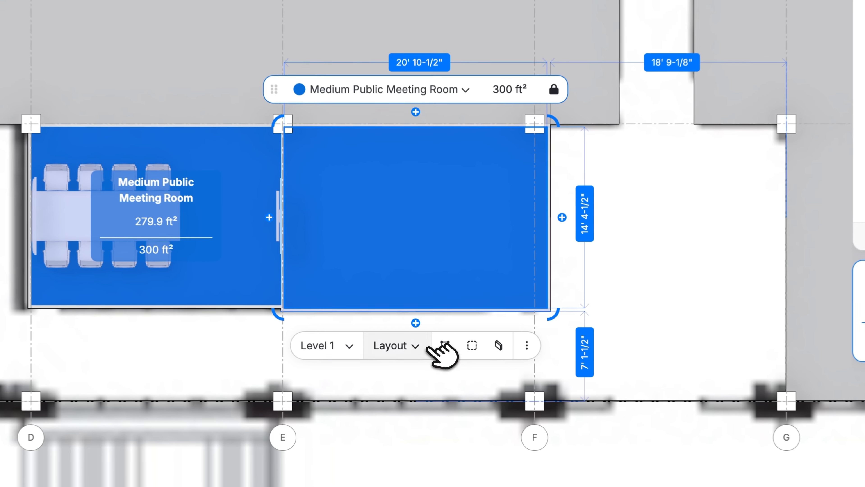
# Step: Copy the first room's layout into the new room and resize it to 280.9 ft² at grid line F
pyautogui.click(401, 344)
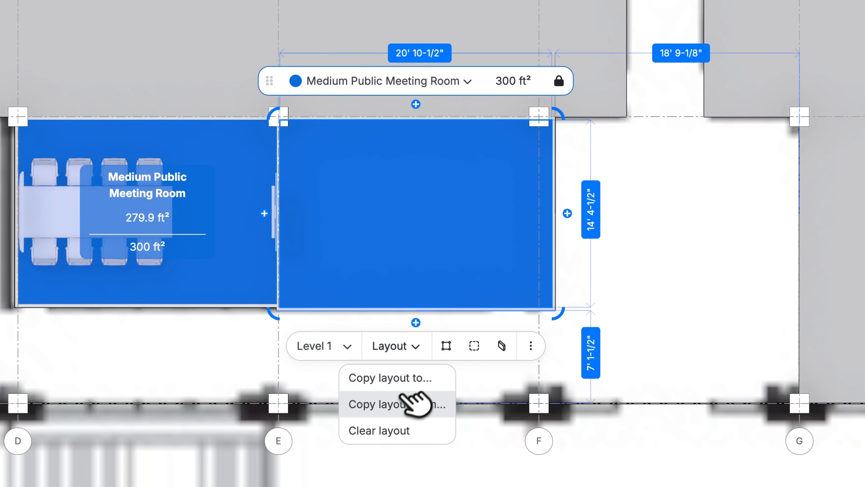
pyautogui.click(402, 404)
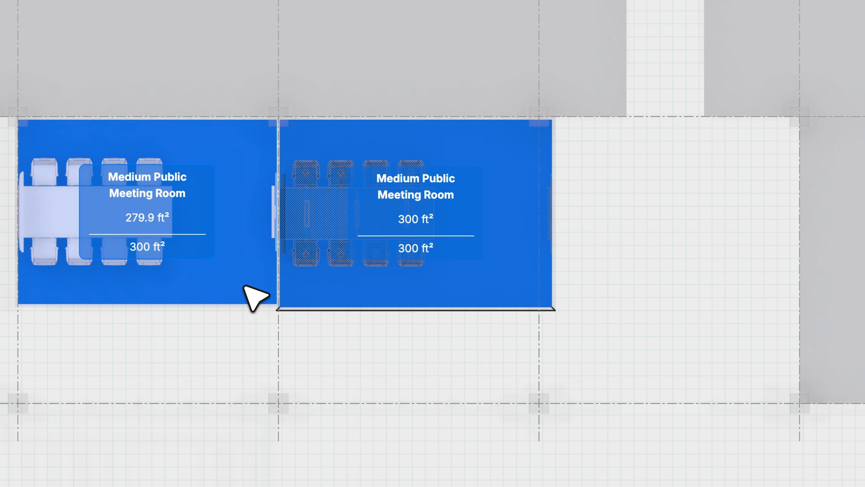
pyautogui.click(254, 296)
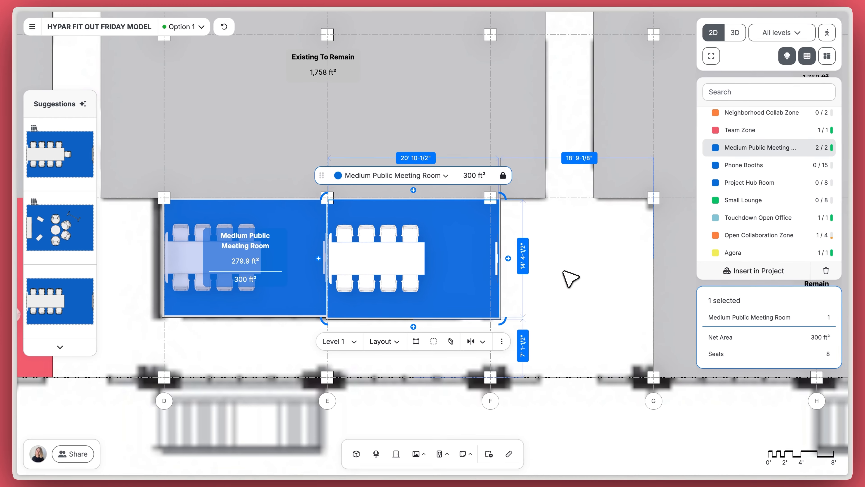
pyautogui.moveTo(501, 213); pyautogui.dragTo(491, 216)
pyautogui.moveTo(373, 316); pyautogui.dragTo(374, 312)
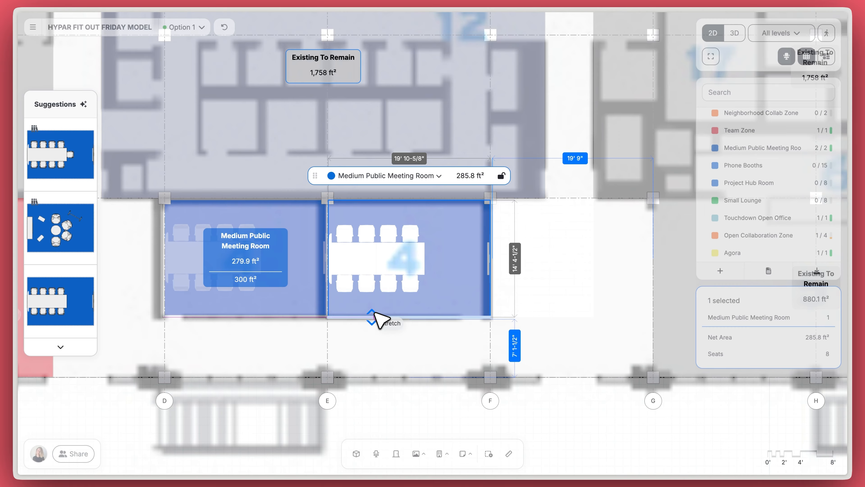
pyautogui.moveTo(319, 313); pyautogui.dragTo(338, 318)
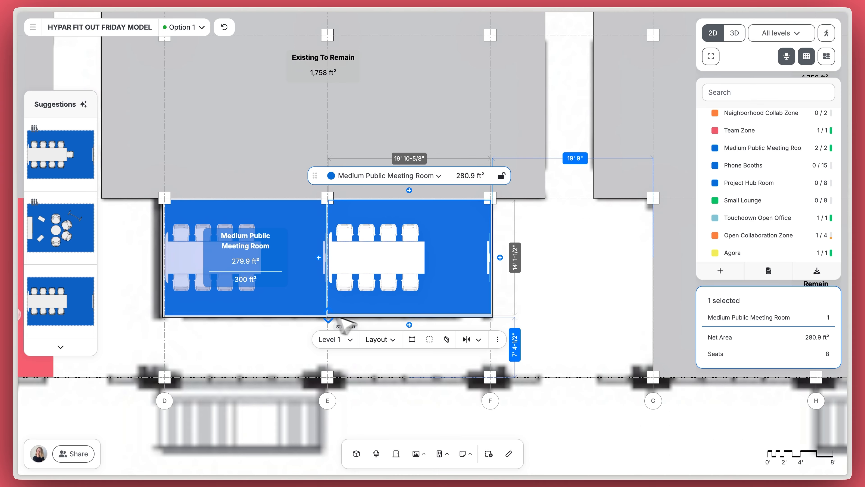
pyautogui.click(550, 303)
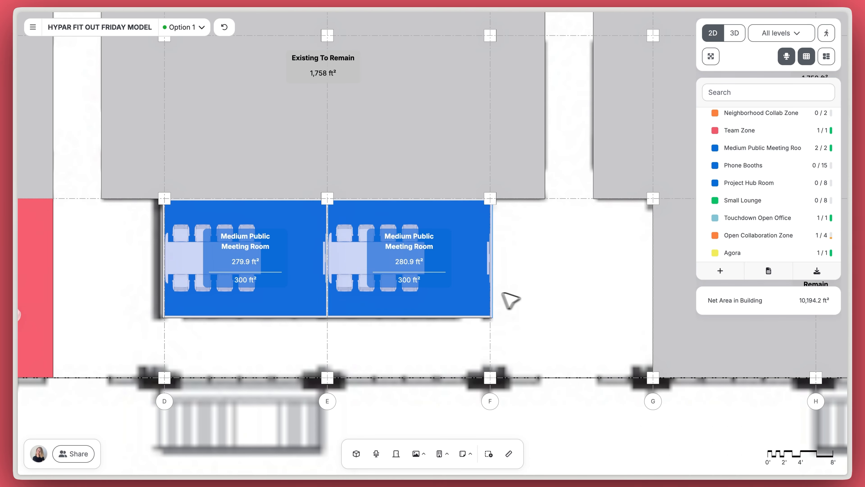
# Step: Mirror the first meeting room's table and chairs
pyautogui.click(306, 299)
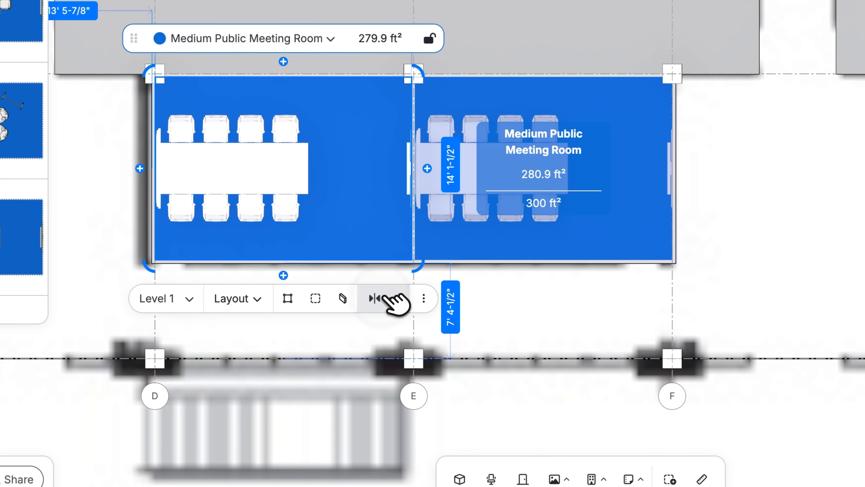
pyautogui.click(302, 340)
pyautogui.click(375, 333)
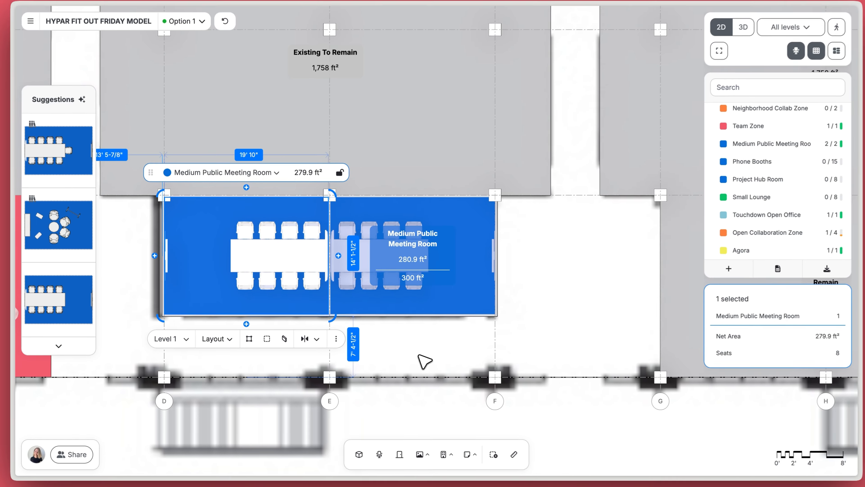
pyautogui.click(557, 328)
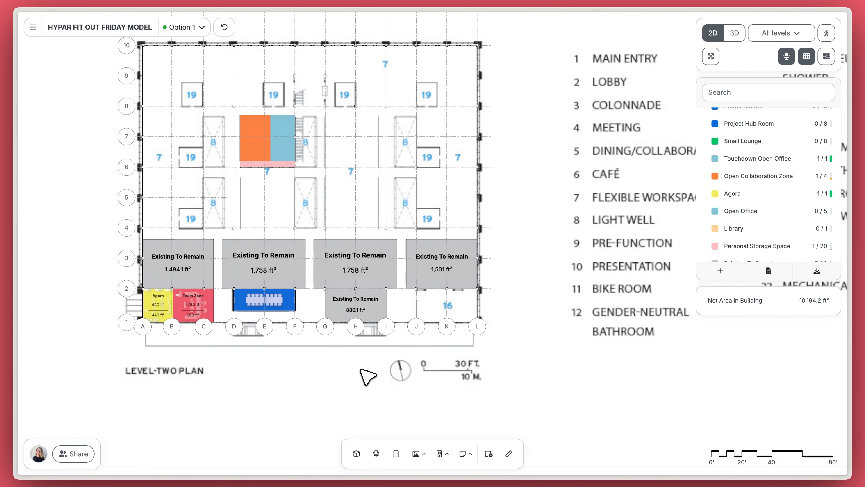
# Step: Drop a Library zone between grid lines J and K
pyautogui.click(355, 453)
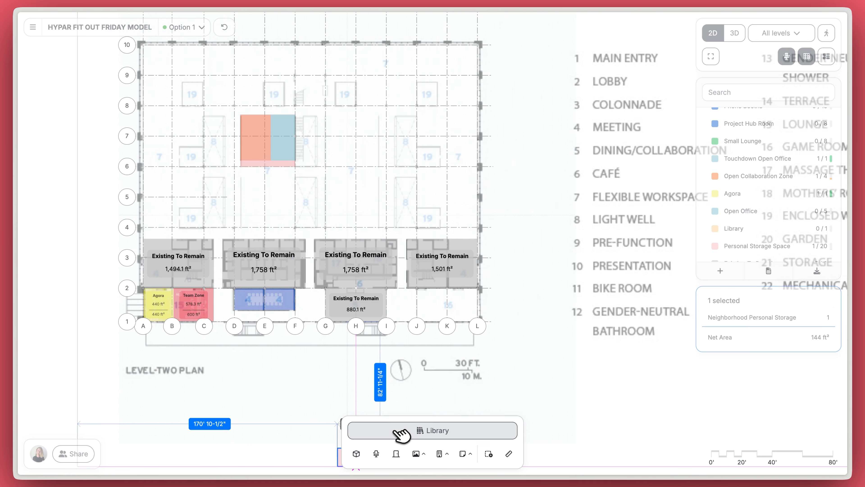
pyautogui.click(400, 435)
pyautogui.moveTo(404, 424); pyautogui.dragTo(460, 315)
# Step: Close the library panel and zoom in to adjust the Library zone's left edge
pyautogui.scroll(3, 460, 315)
pyautogui.click(574, 342)
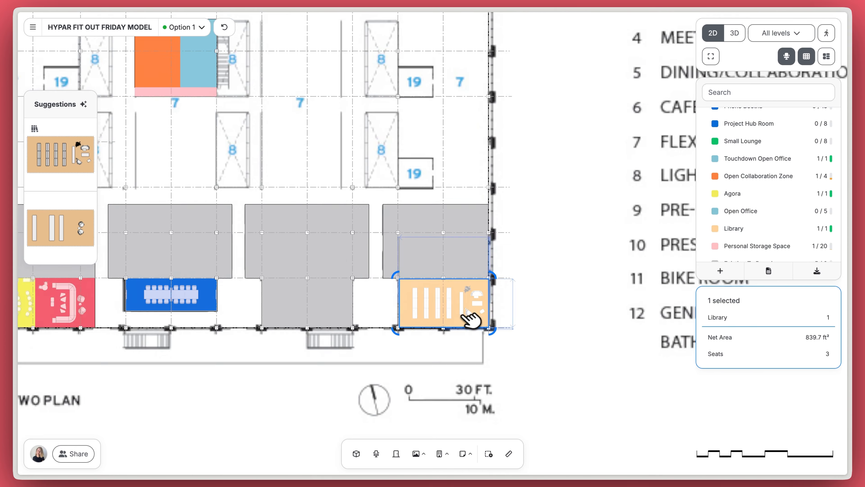
pyautogui.scroll(5, 469, 319)
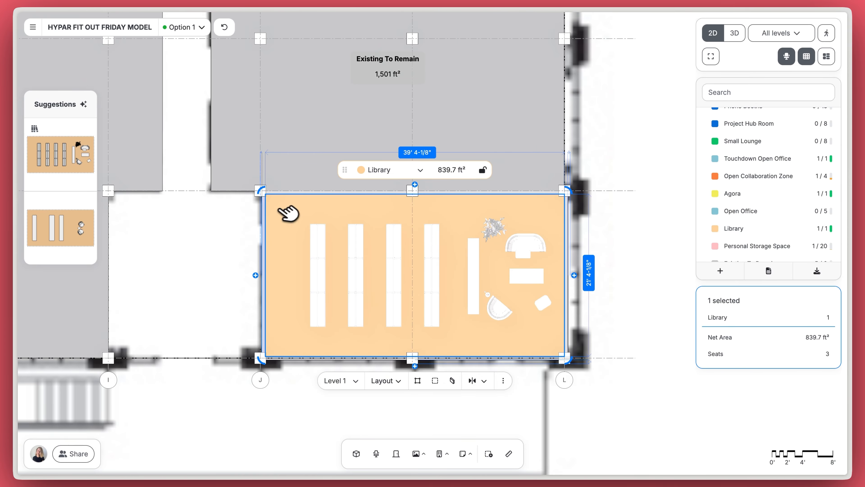
pyautogui.scroll(5, 280, 217)
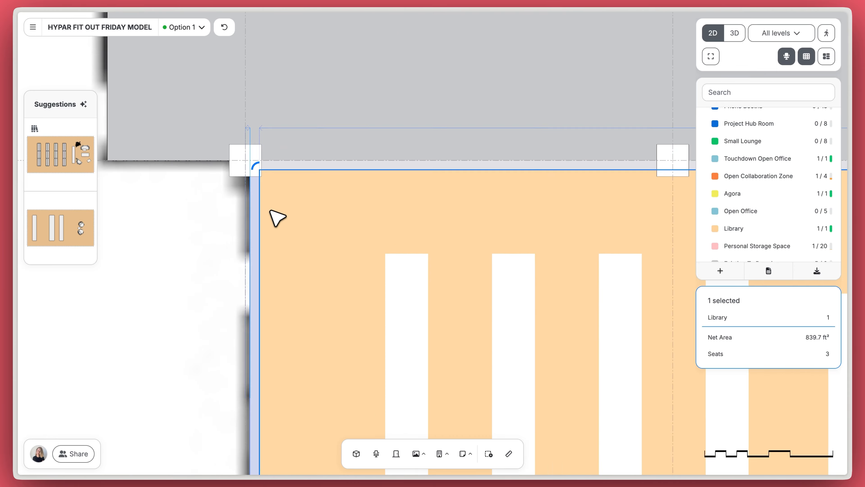
pyautogui.scroll(5, 283, 217)
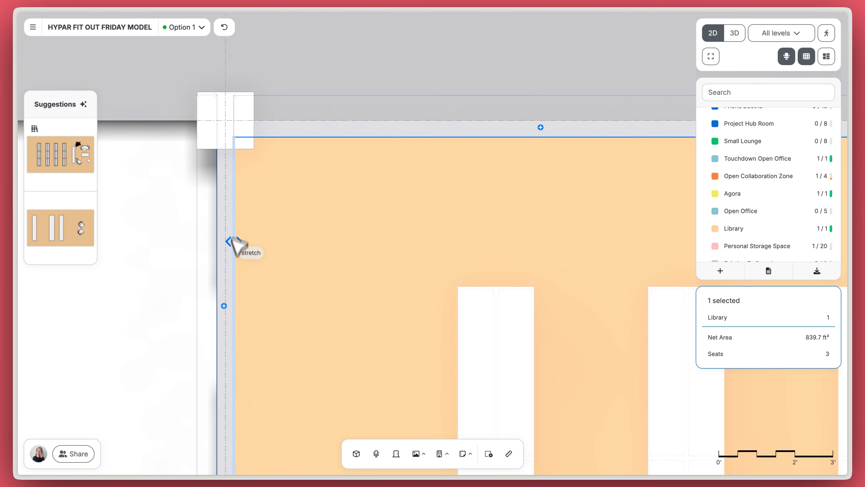
pyautogui.click(328, 209)
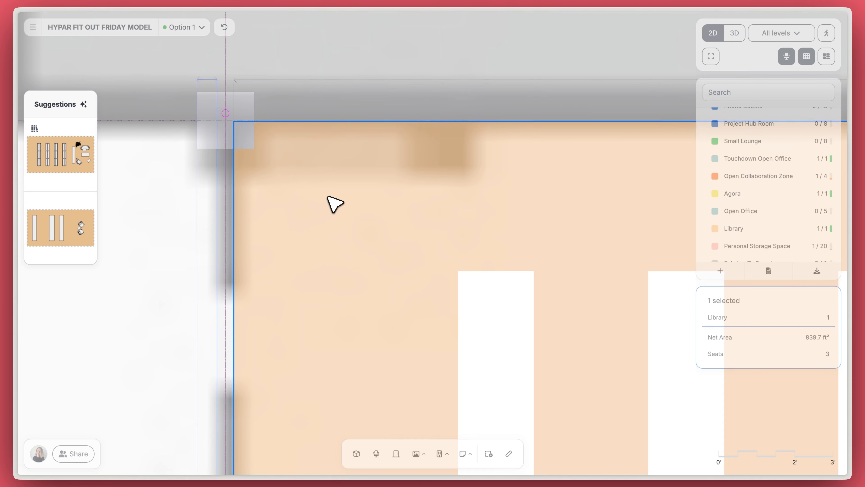
pyautogui.scroll(-10, 334, 208)
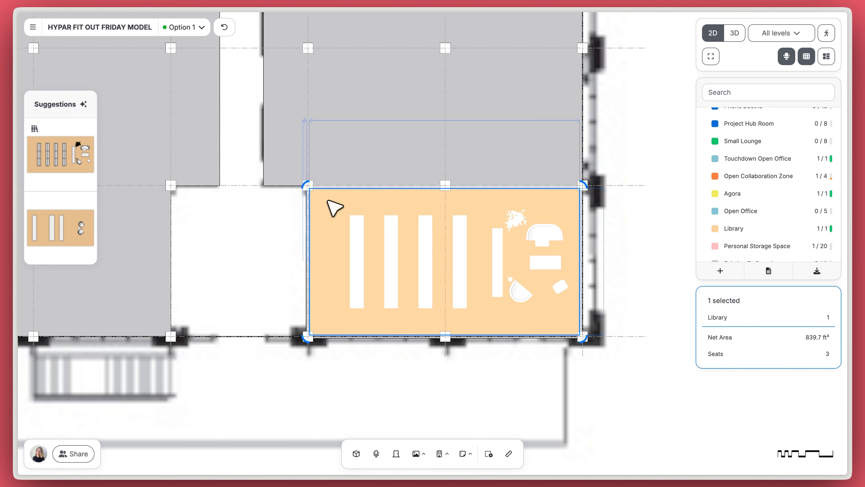
pyautogui.click(642, 261)
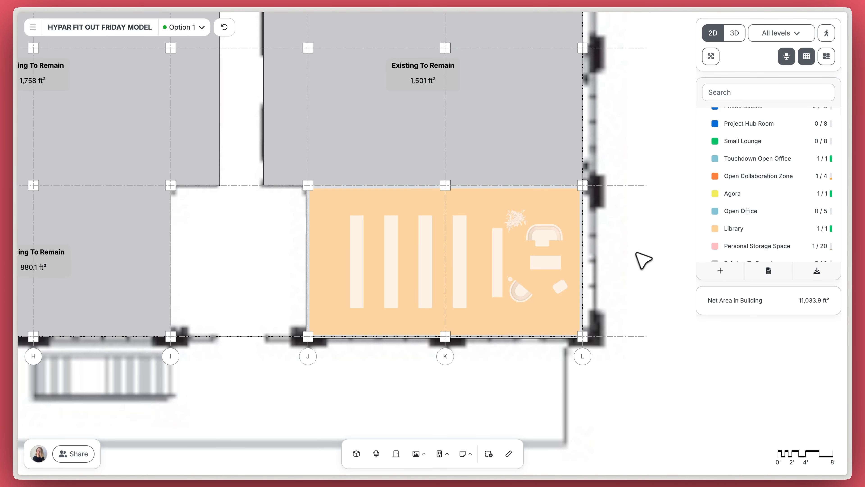
# Step: Furnish the Library zone with the suggested 3-seat library layout
pyautogui.click(332, 240)
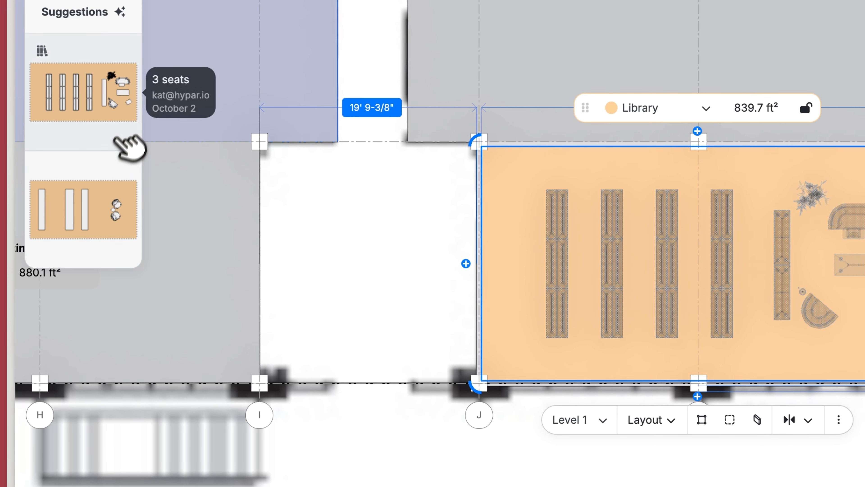
pyautogui.click(88, 165)
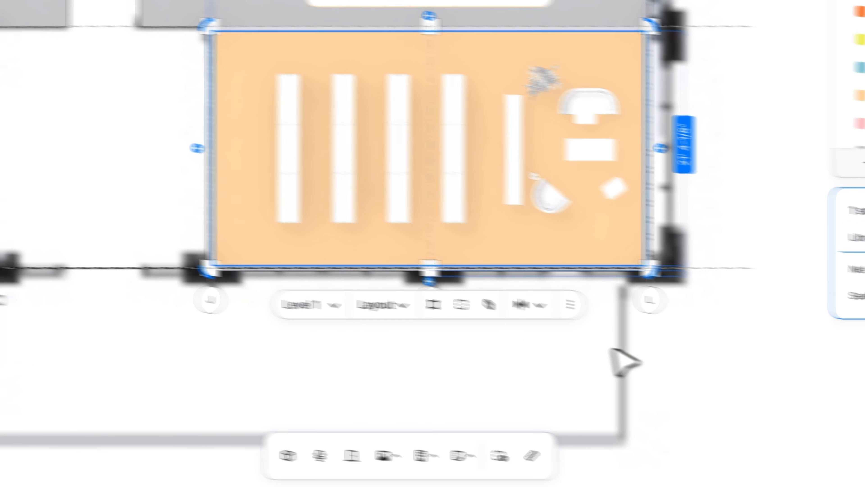
pyautogui.click(583, 344)
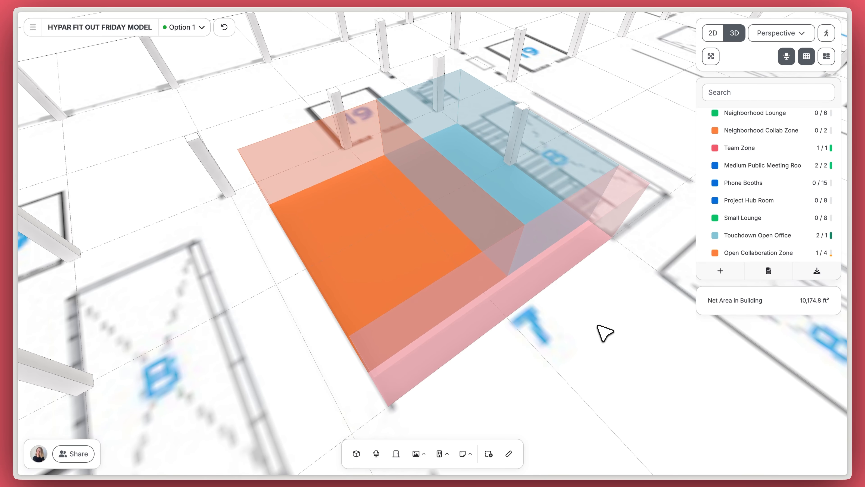
# Step: Give the Open Collaboration Zone the 10-seat layout plus a whiteboard rotated about 90 degrees
pyautogui.click(414, 267)
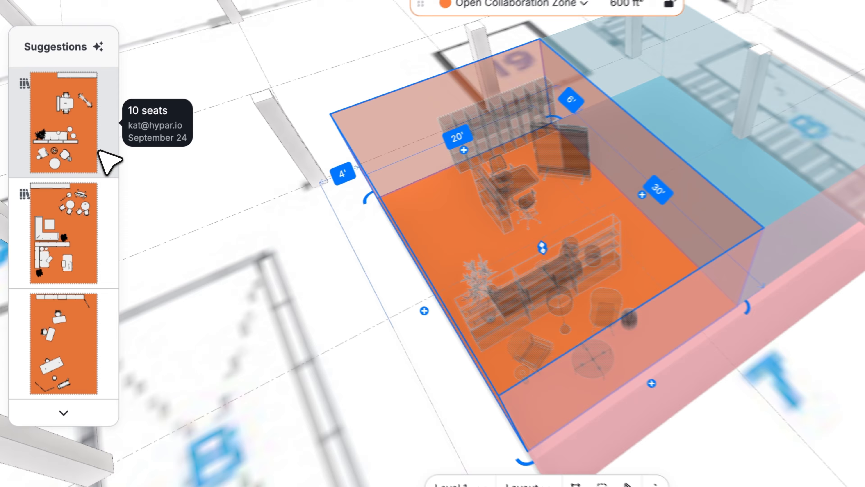
pyautogui.moveTo(80, 216)
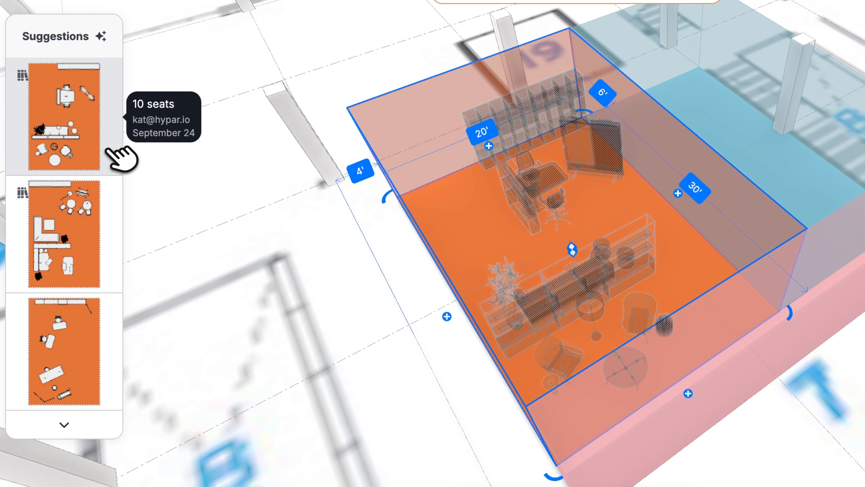
pyautogui.click(117, 155)
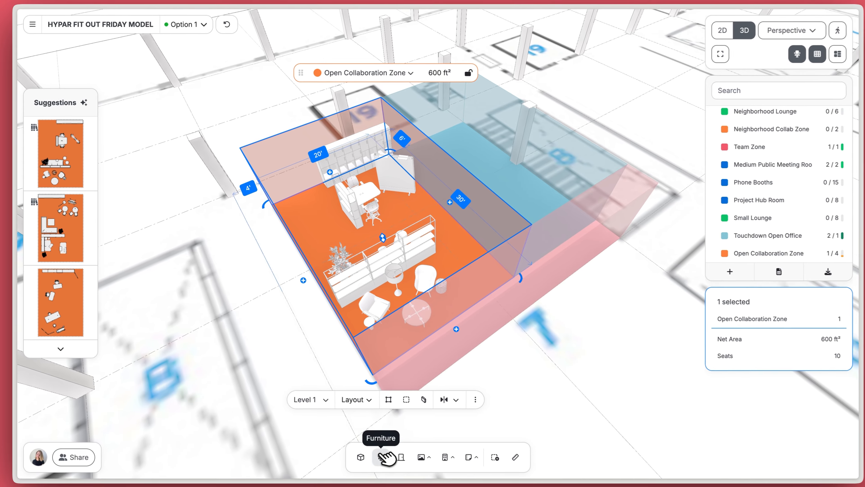
pyautogui.click(381, 454)
pyautogui.moveTo(345, 423); pyautogui.dragTo(458, 250)
pyautogui.click(579, 335)
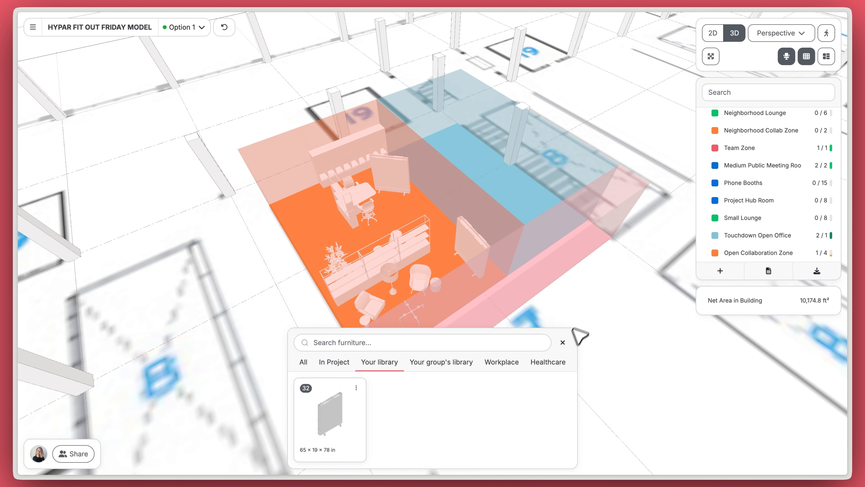
pyautogui.click(564, 342)
# Step: Fill the Touchdown Open Office with the 8-desk layout and view it in 2D plan
pyautogui.moveTo(599, 307); pyautogui.dragTo(500, 348)
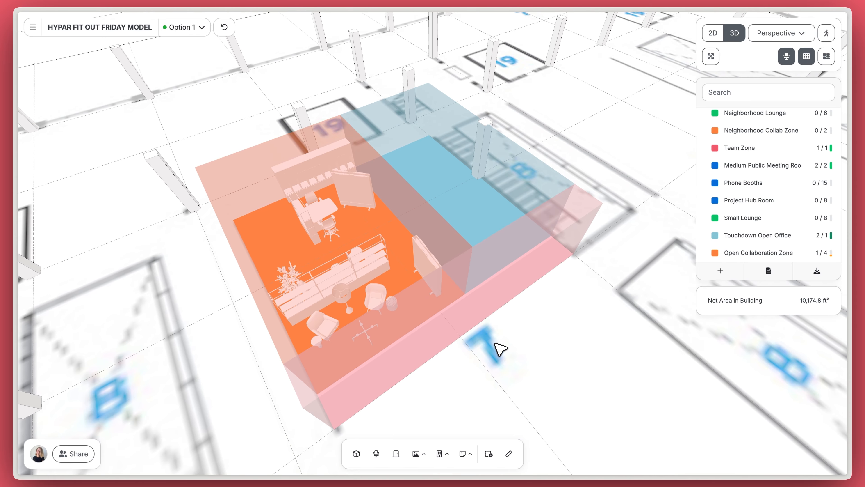
pyautogui.click(462, 221)
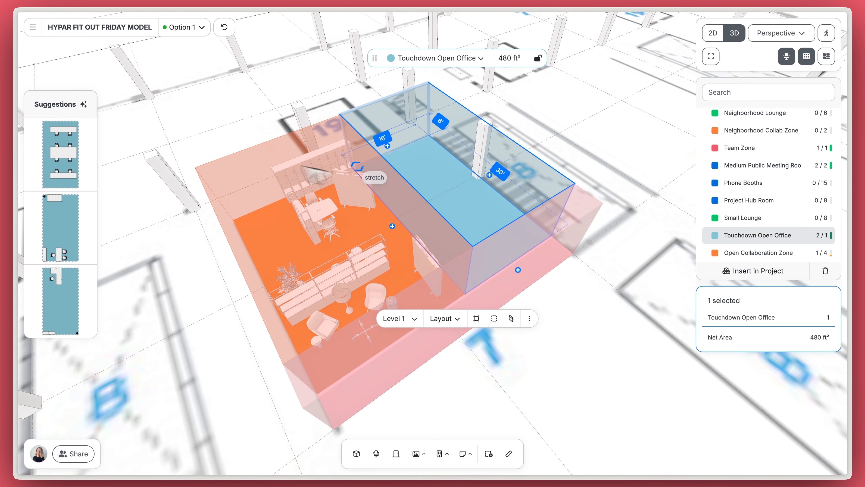
pyautogui.click(81, 160)
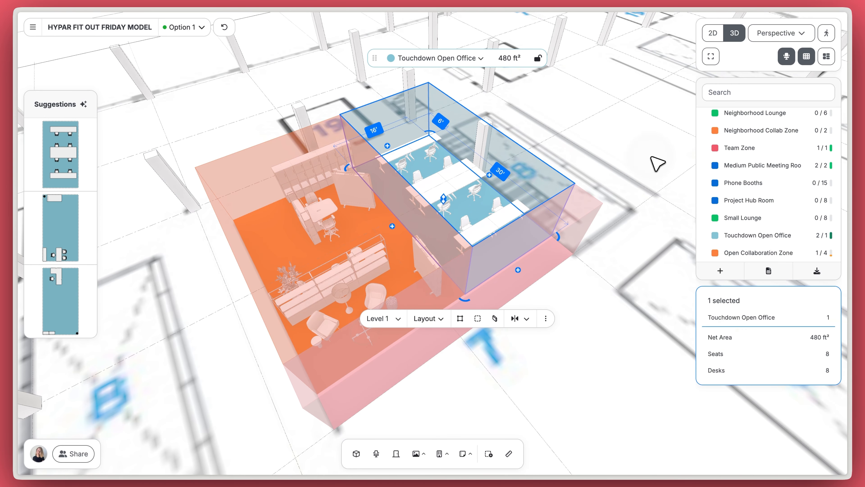
pyautogui.click(652, 158)
pyautogui.click(719, 34)
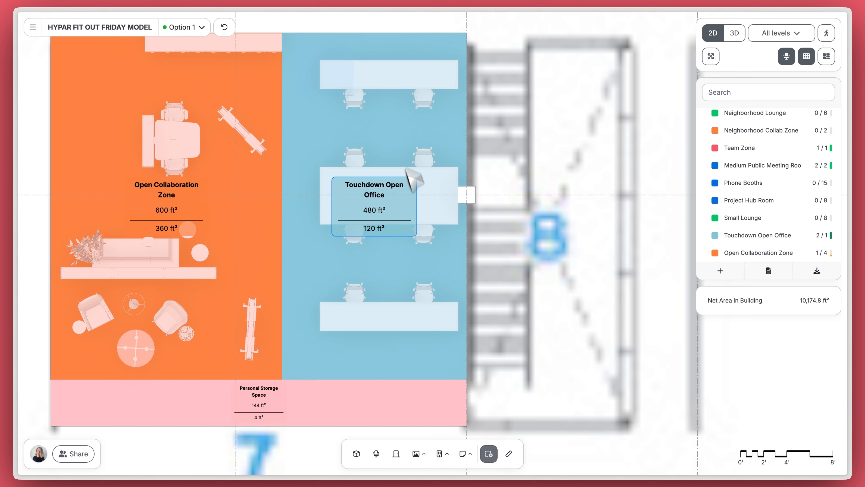
# Step: Shift the Touchdown Open Office desk-and-chair group up and left, then check mirror options for the bottom pair
pyautogui.moveTo(406, 169); pyautogui.dragTo(464, 361)
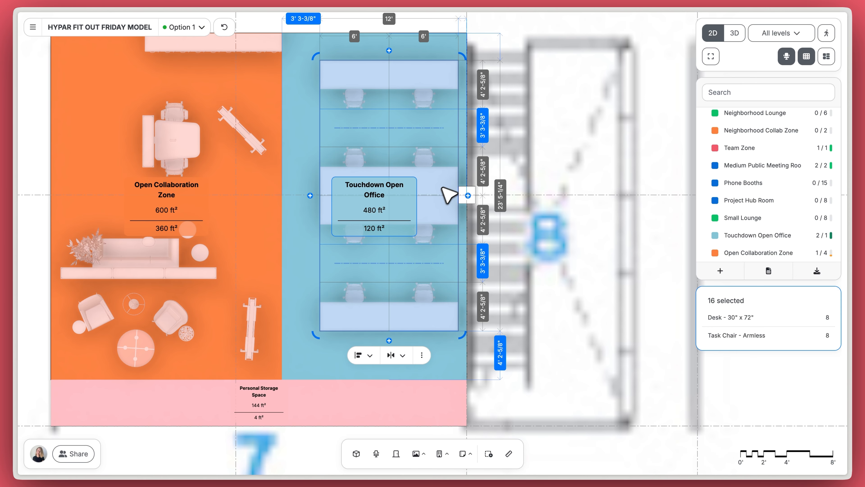
pyautogui.moveTo(443, 187); pyautogui.dragTo(435, 166)
pyautogui.click(304, 261)
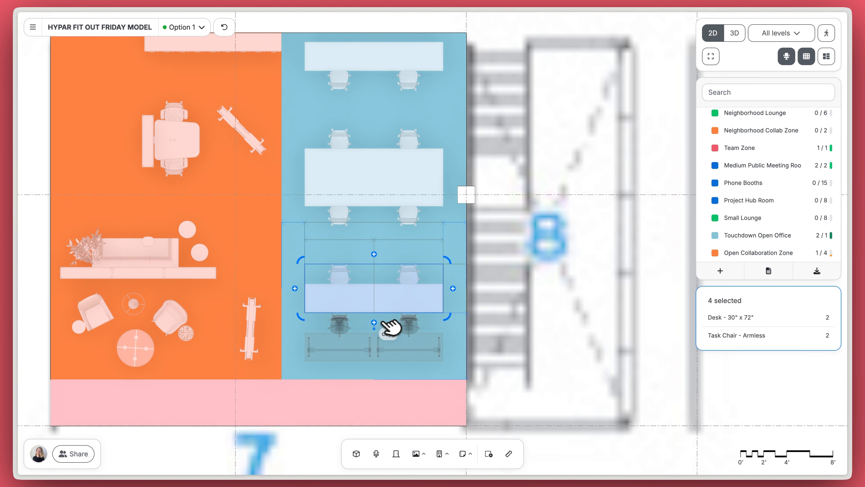
pyautogui.click(379, 386)
pyautogui.click(559, 300)
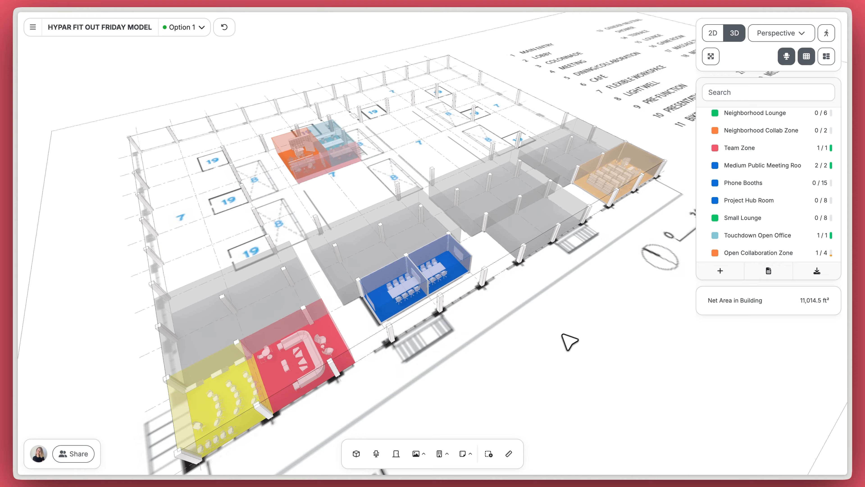
# Step: Orbit the 3D model to overview all furnished zones on Level 2
pyautogui.moveTo(562, 336); pyautogui.dragTo(496, 322)
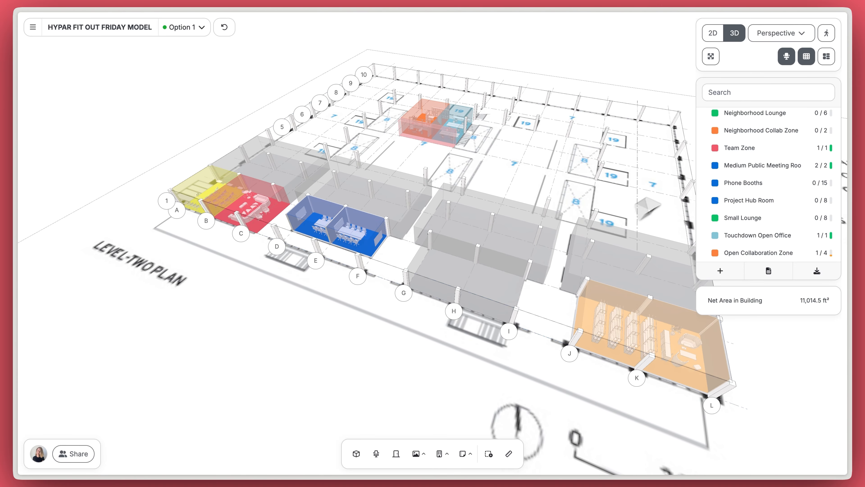
# Step: Paste copies of the Open Collaboration and Touchdown Open Office blocks, stretching their left edge to the gridline
pyautogui.click(834, 56)
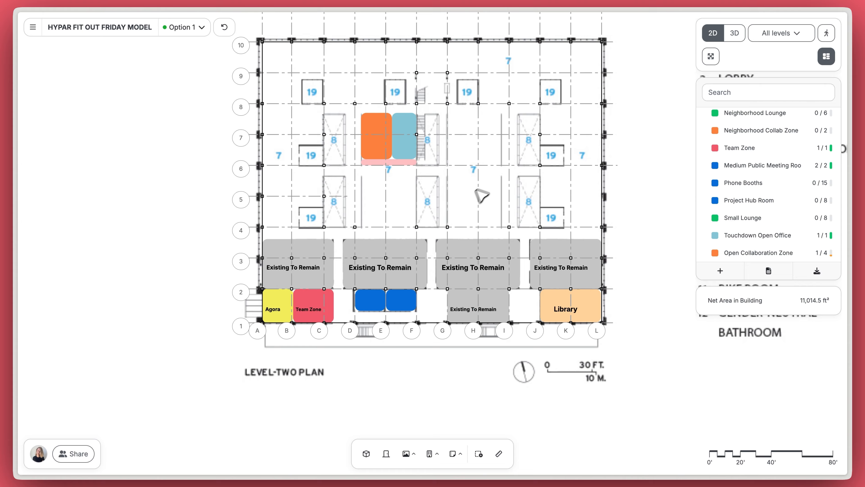
pyautogui.moveTo(482, 195); pyautogui.dragTo(449, 218)
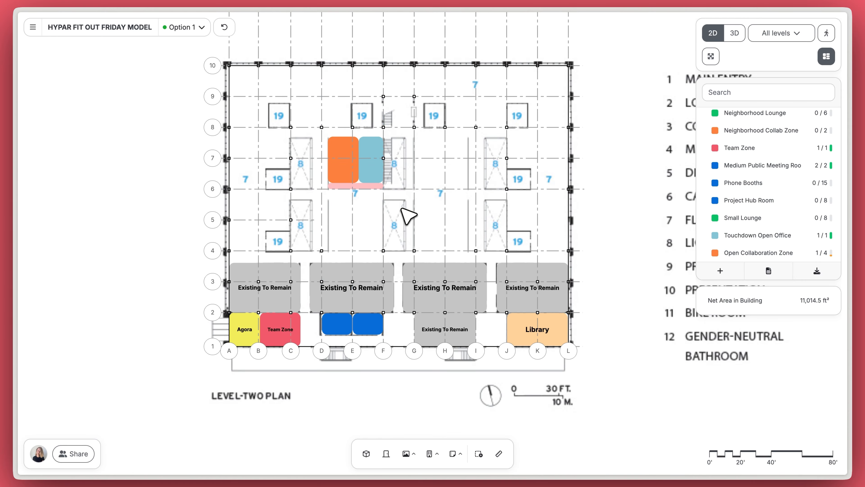
pyautogui.scroll(5, 405, 213)
pyautogui.click(317, 162)
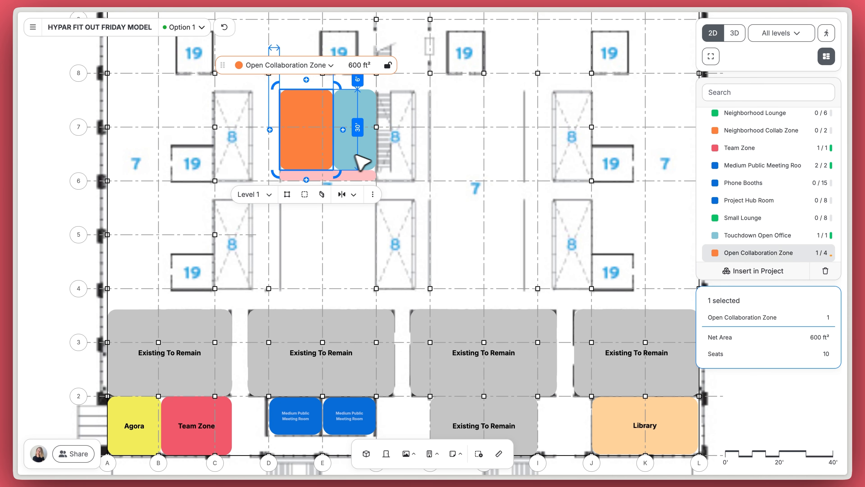
pyautogui.keyDown('shift'); pyautogui.click(356, 156); pyautogui.keyUp('shift')
pyautogui.hotkey('ctrl', 'v')
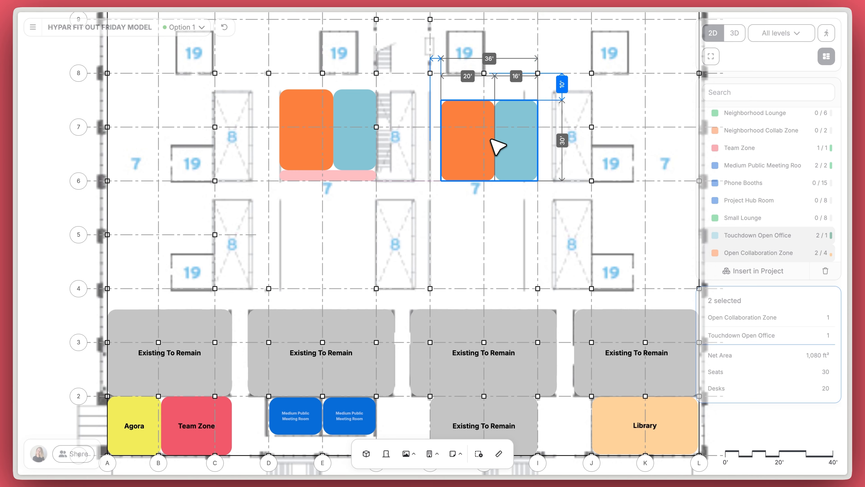
pyautogui.moveTo(442, 154); pyautogui.dragTo(426, 155)
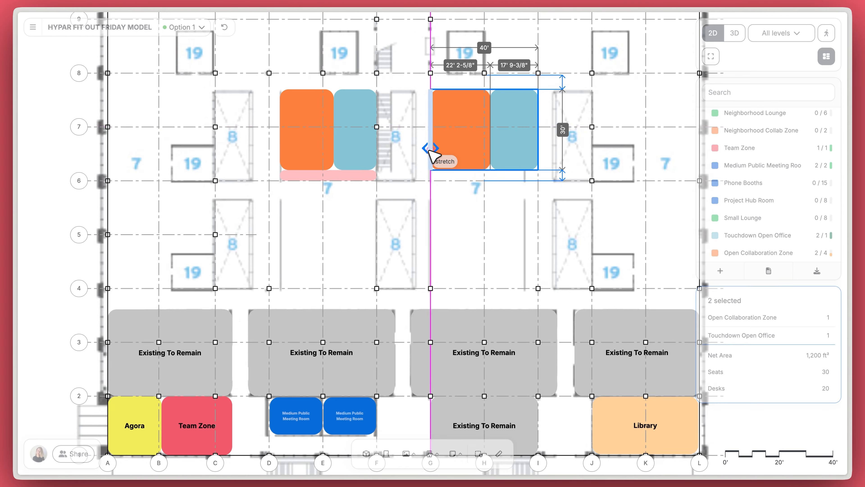
pyautogui.click(469, 251)
pyautogui.scroll(-3, 469, 251)
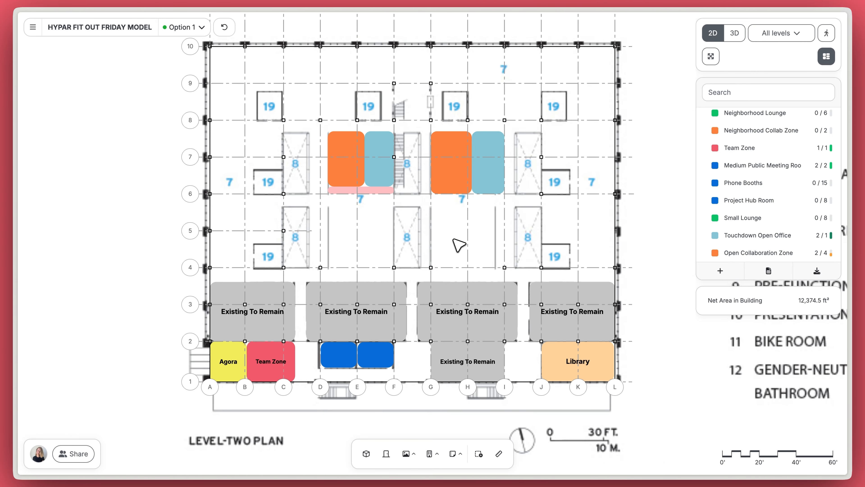
# Step: Show furniture layouts and room labels, then review the level in 3D and back in 2D
pyautogui.click(828, 56)
pyautogui.click(734, 33)
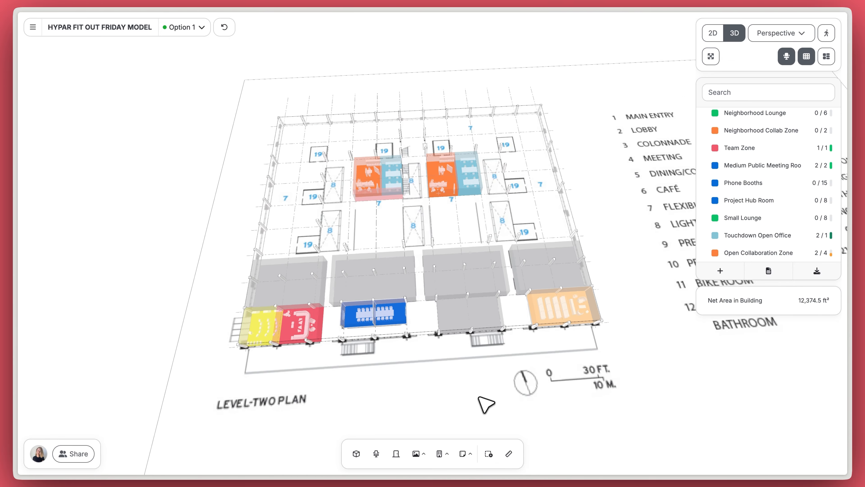
pyautogui.scroll(5, 463, 183)
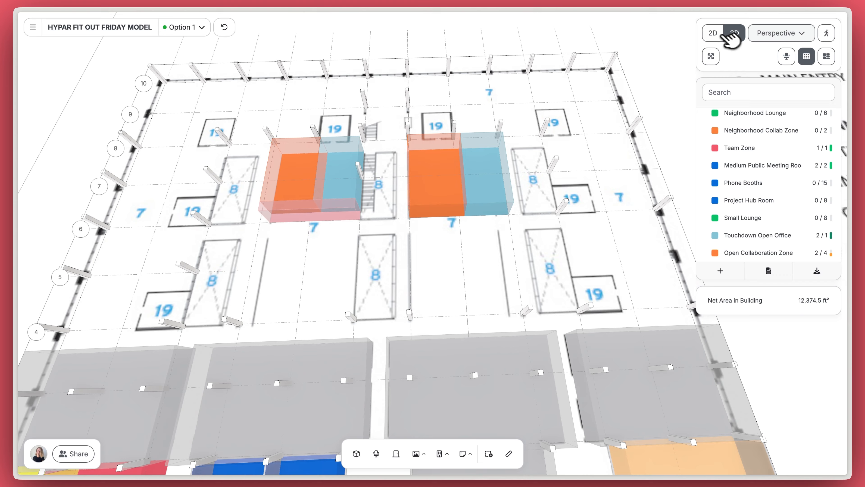
pyautogui.click(715, 32)
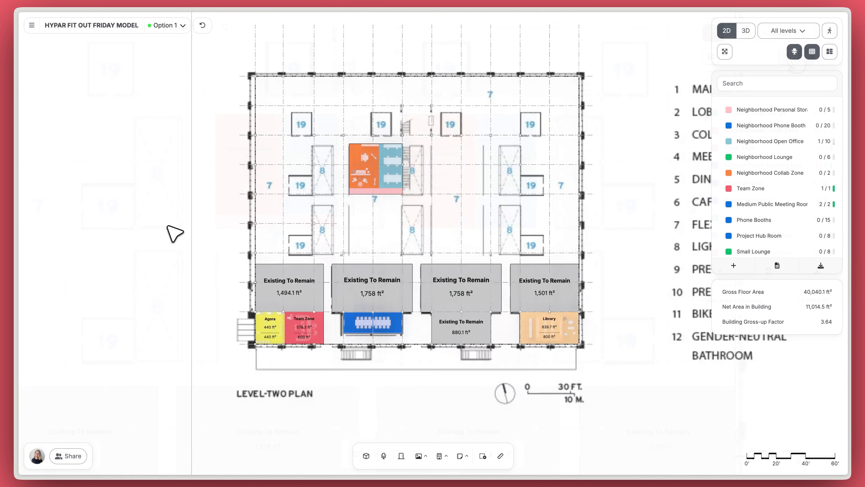
pyautogui.scroll(3, 566, 280)
pyautogui.moveTo(487, 254); pyautogui.dragTo(480, 263, button='middle')
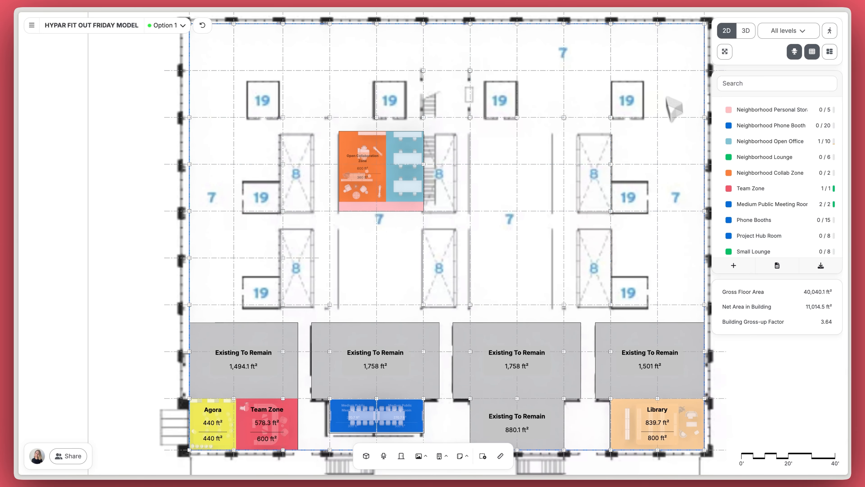
# Step: Place a Neighborhood Open Office in the left bay with suggested desks and remove its walls
pyautogui.scroll(3, 251, 266)
pyautogui.scroll(3, 386, 222)
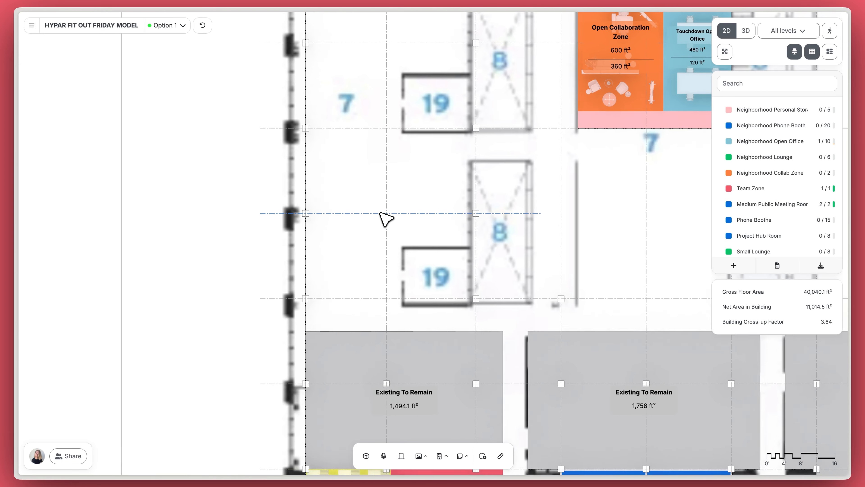
pyautogui.moveTo(388, 213); pyautogui.dragTo(377, 193, button='middle')
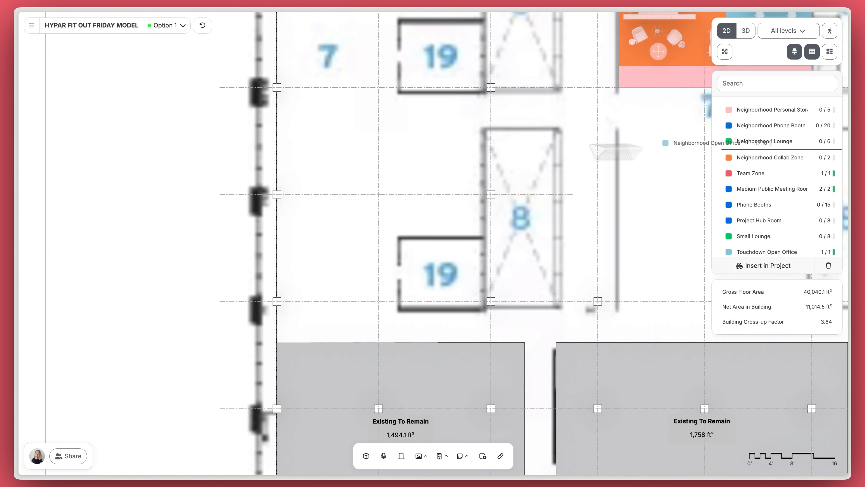
pyautogui.moveTo(702, 142); pyautogui.dragTo(392, 217)
pyautogui.moveTo(370, 178); pyautogui.dragTo(372, 179)
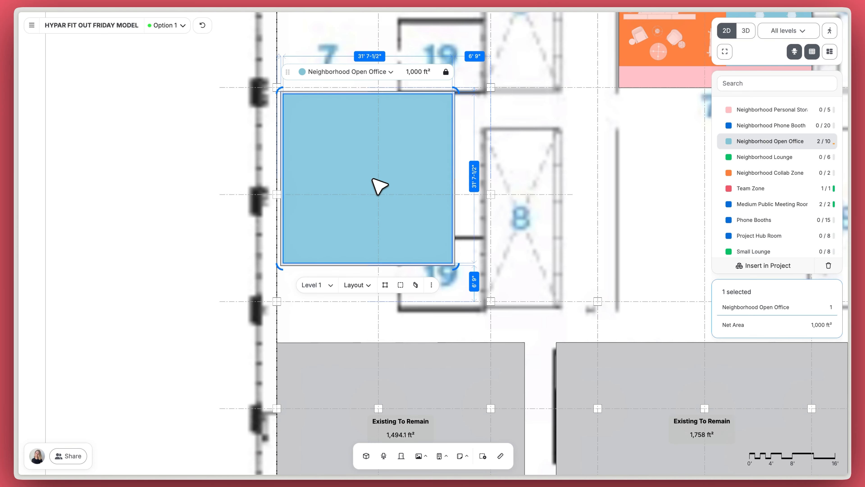
pyautogui.click(64, 166)
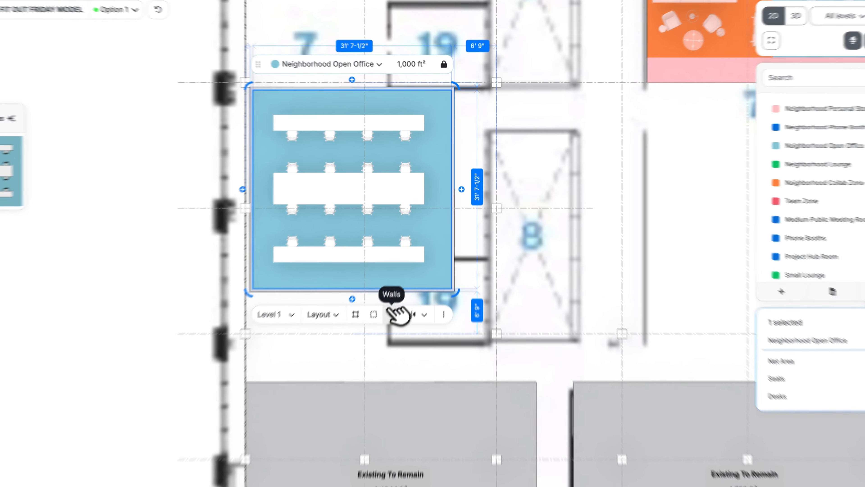
pyautogui.click(428, 299)
pyautogui.click(403, 300)
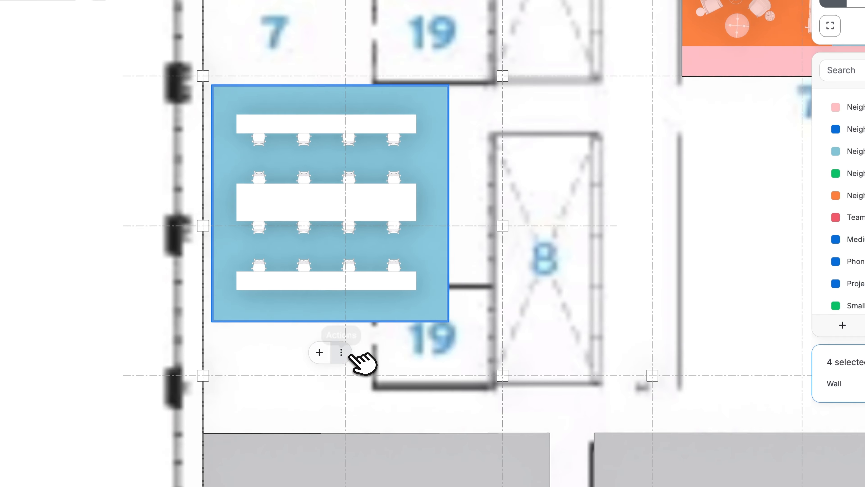
pyautogui.click(512, 230)
# Step: Stretch the open office to the grid lines, about 18' wide by 40' long, and reapply desk rows
pyautogui.click(441, 261)
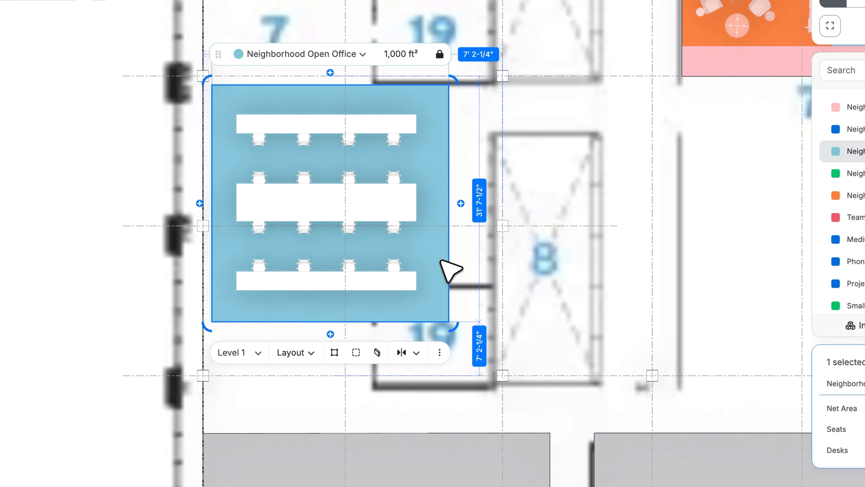
pyautogui.click(537, 104)
pyautogui.click(415, 104)
pyautogui.moveTo(360, 85); pyautogui.dragTo(360, 76)
pyautogui.moveTo(211, 117); pyautogui.dragTo(203, 117)
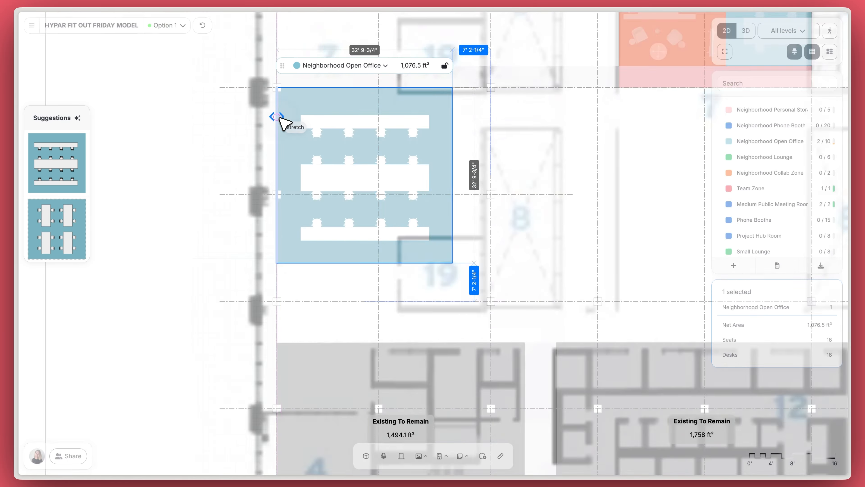
pyautogui.moveTo(454, 125); pyautogui.dragTo(376, 127)
pyautogui.moveTo(341, 263); pyautogui.dragTo(325, 301)
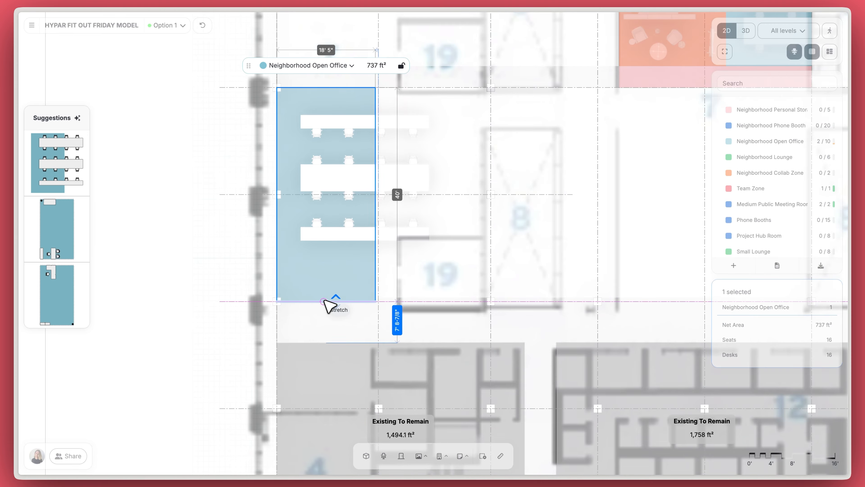
pyautogui.click(458, 258)
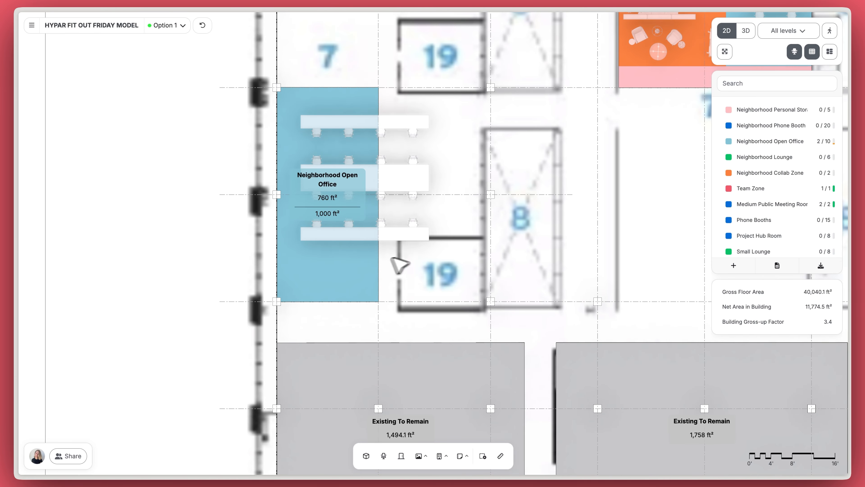
pyautogui.click(377, 267)
pyautogui.click(70, 163)
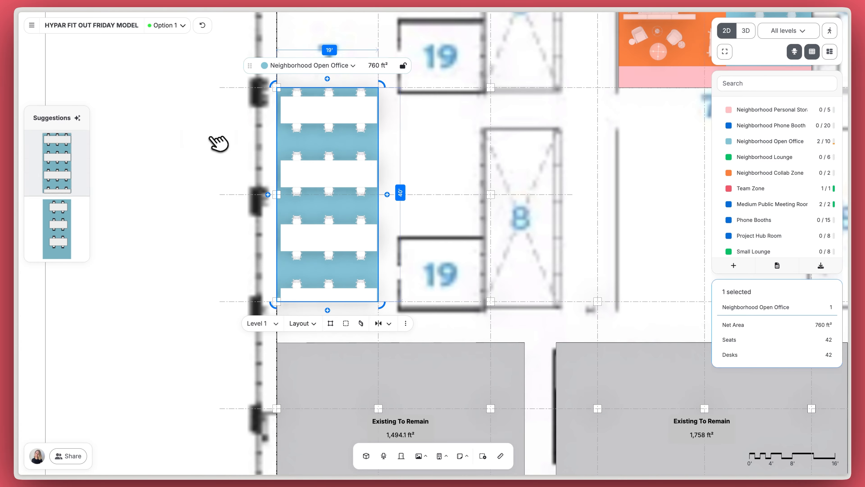
pyautogui.click(200, 140)
# Step: Set the gap between the open office's desk rows to 3'
pyautogui.scroll(4, 290, 132)
pyautogui.moveTo(341, 118); pyautogui.dragTo(281, 69, button='middle')
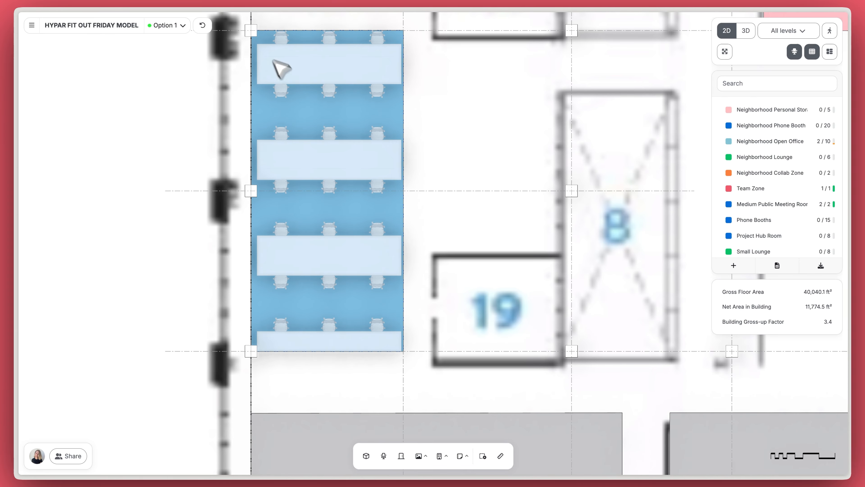
pyautogui.moveTo(254, 18); pyautogui.dragTo(401, 379)
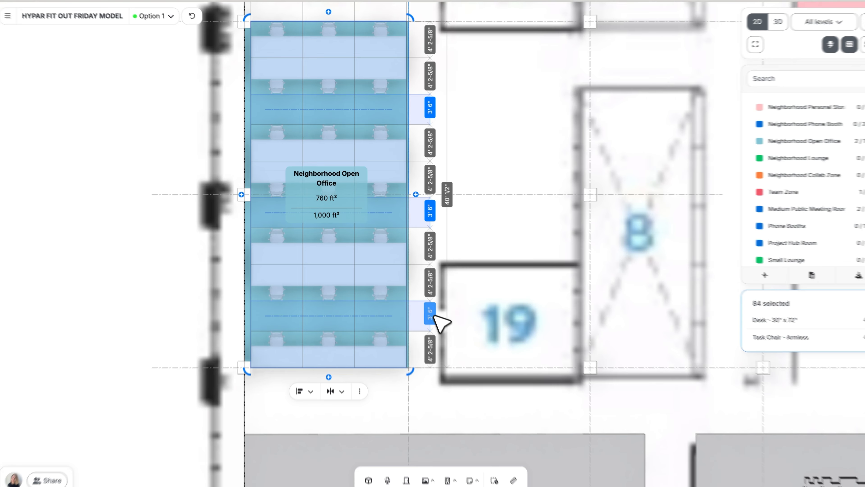
pyautogui.click(423, 301)
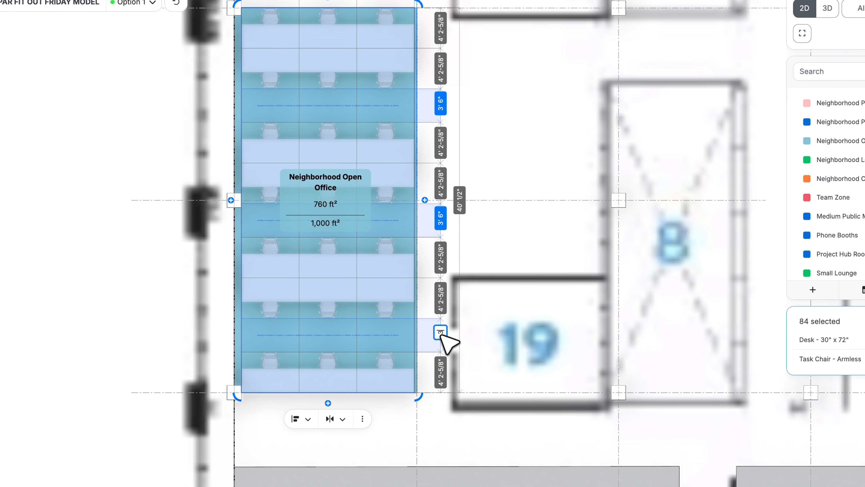
pyautogui.write('3')
pyautogui.press('Return')
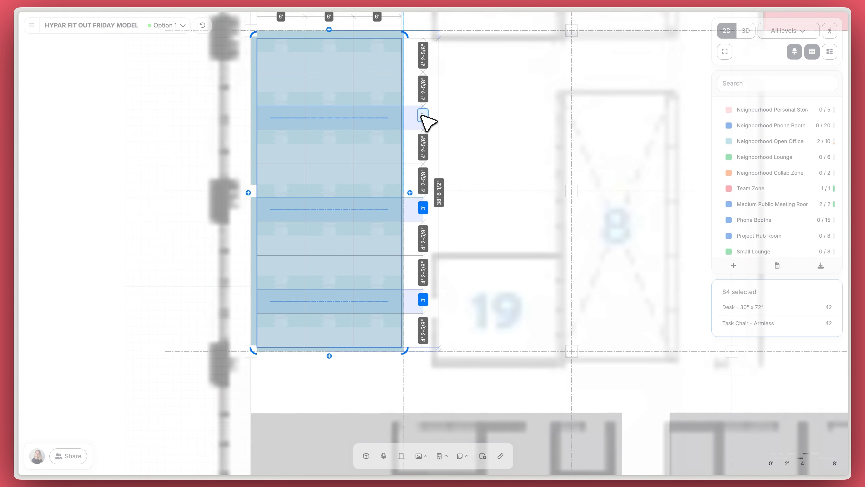
pyautogui.click(480, 117)
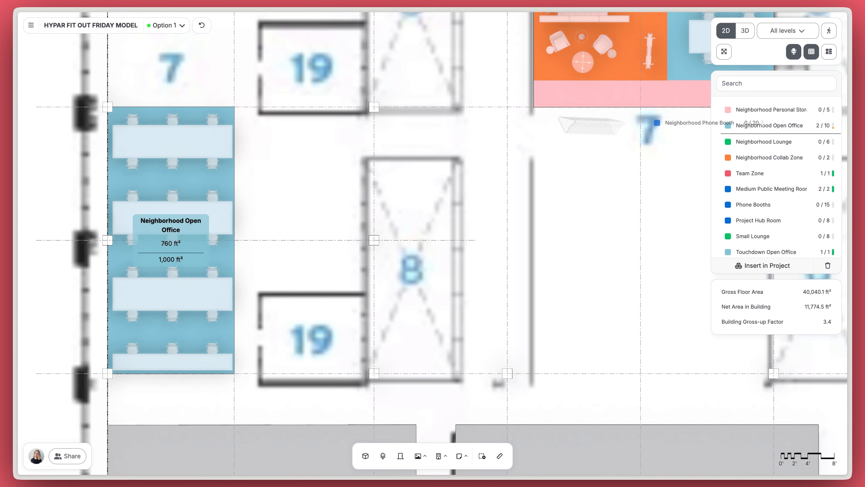
# Step: Add a Neighborhood Phone Booth with 3" walls, snapped to the gridline and column
pyautogui.moveTo(656, 122); pyautogui.dragTo(356, 212)
pyautogui.scroll(10, 356, 212)
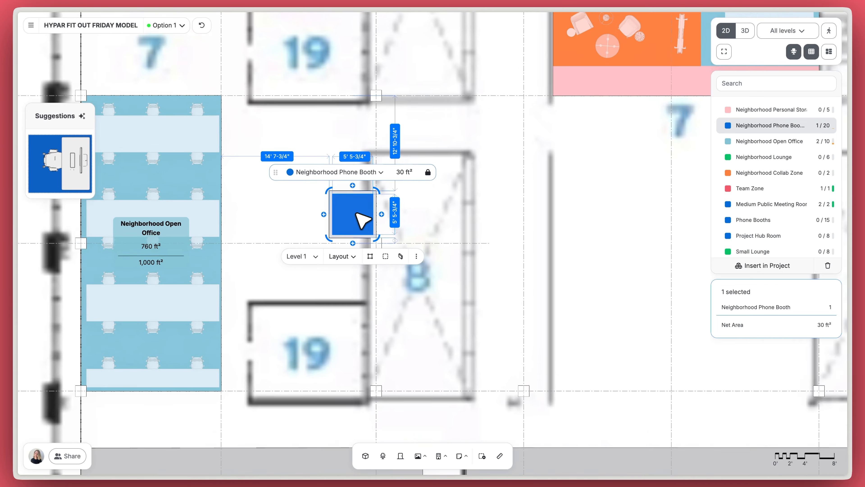
pyautogui.click(395, 293)
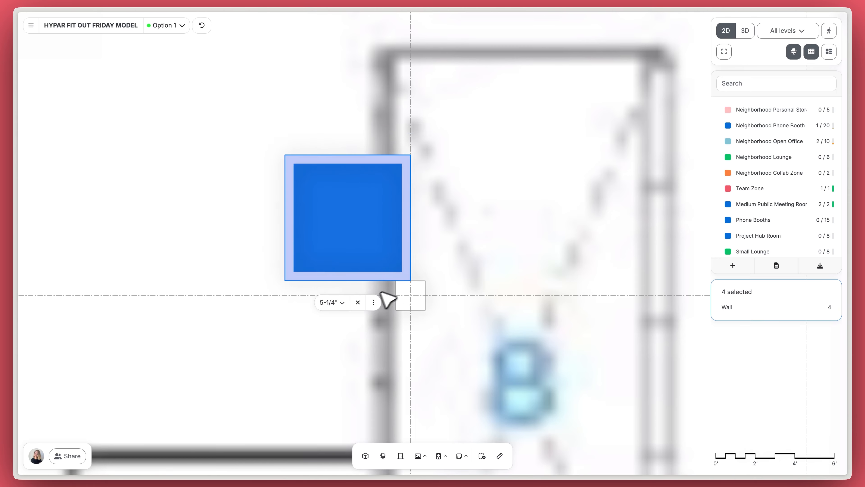
pyautogui.click(341, 302)
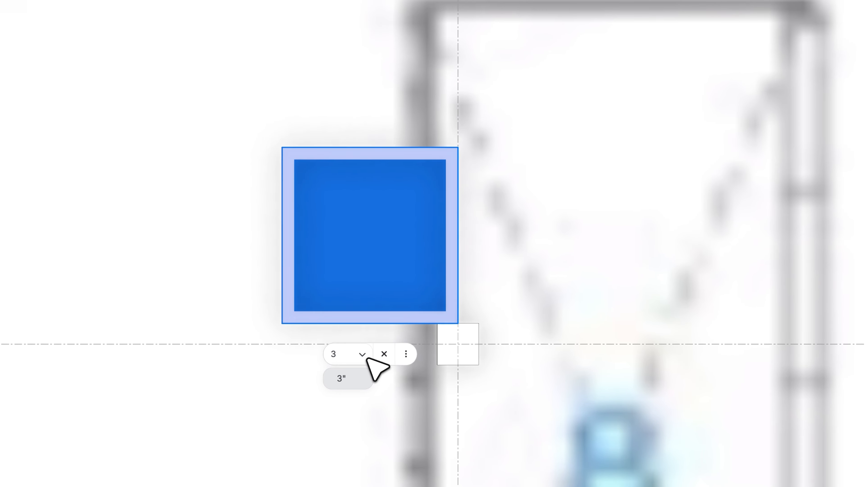
pyautogui.write('3')
pyautogui.press('Return')
pyautogui.click(553, 232)
pyautogui.moveTo(403, 248); pyautogui.dragTo(410, 254)
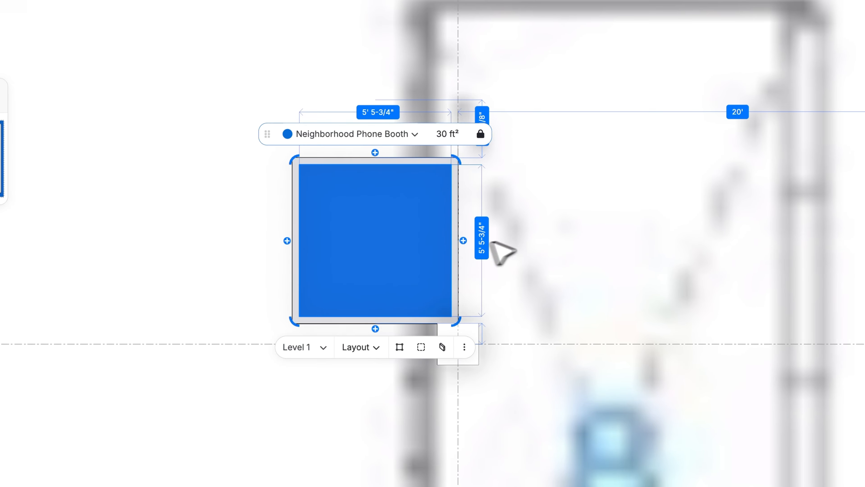
# Step: Add a second booth above the first and give the booths Fit to space and single-seat layouts
pyautogui.click(375, 151)
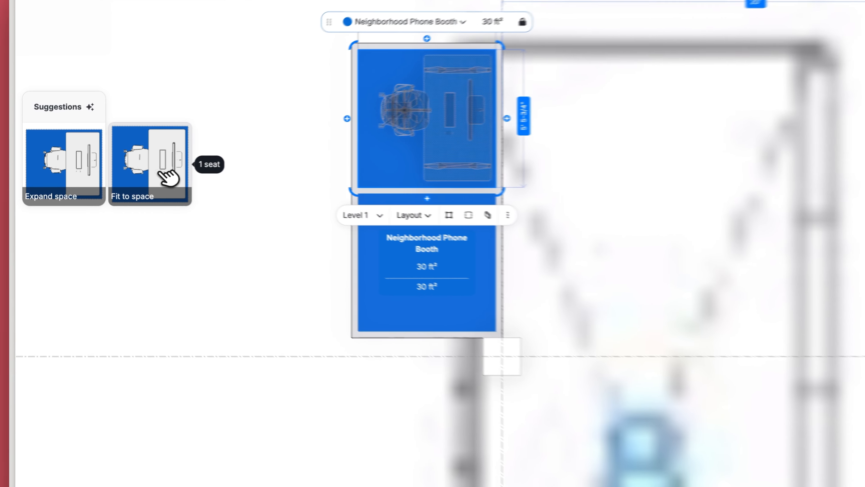
pyautogui.click(135, 166)
pyautogui.click(209, 178)
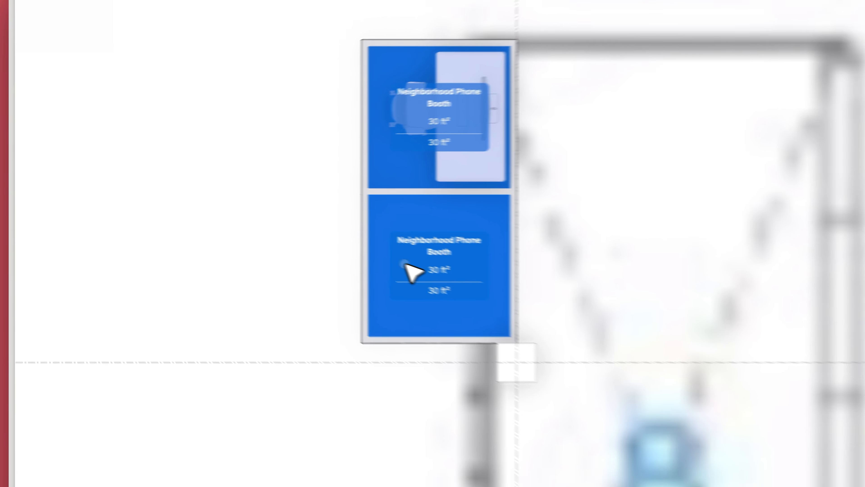
pyautogui.click(450, 283)
pyautogui.click(78, 168)
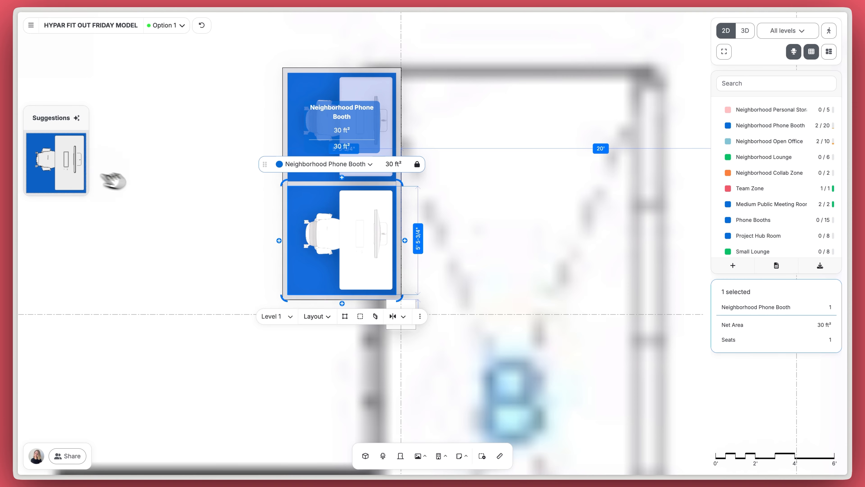
pyautogui.click(167, 187)
pyautogui.scroll(5, 430, 198)
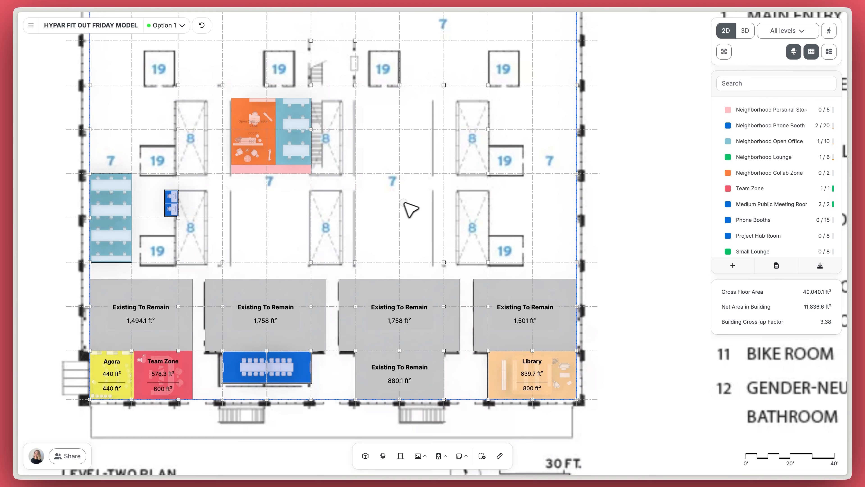
pyautogui.moveTo(405, 202); pyautogui.dragTo(455, 217, button='middle')
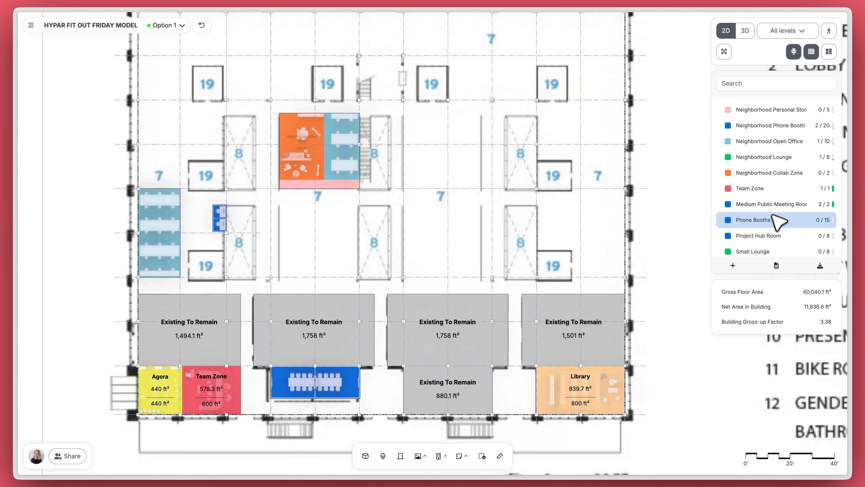
# Step: Search 'perso' and place a Neighborhood Personal Storage below the phone booths
pyautogui.scroll(-3, 773, 224)
pyautogui.scroll(-1, 711, 228)
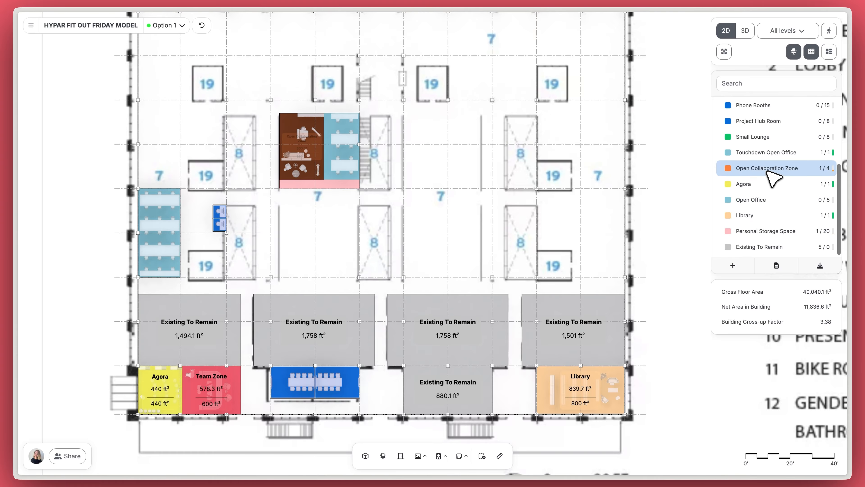
pyautogui.scroll(6, 750, 136)
pyautogui.write('perso')
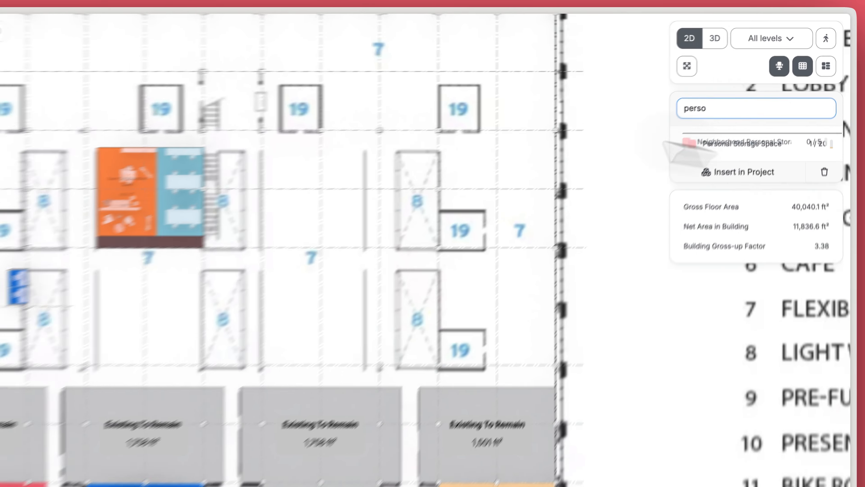
pyautogui.moveTo(663, 142); pyautogui.dragTo(18, 315)
# Step: Search 'loun' and place a Neighborhood Lounge above the booths, making it narrower and taller
pyautogui.doubleClick(760, 109)
pyautogui.write('loun')
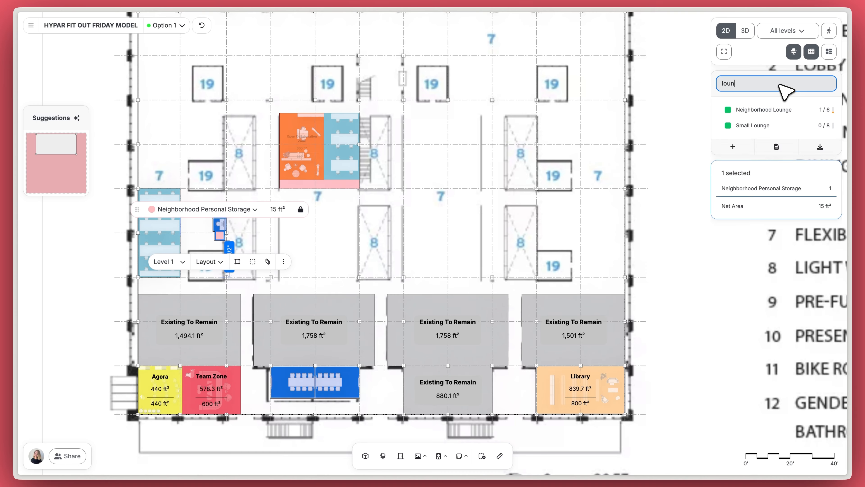
pyautogui.moveTo(764, 110); pyautogui.dragTo(201, 207)
pyautogui.scroll(5, 201, 207)
pyautogui.scroll(2, 202, 206)
pyautogui.moveTo(313, 185); pyautogui.dragTo(257, 194)
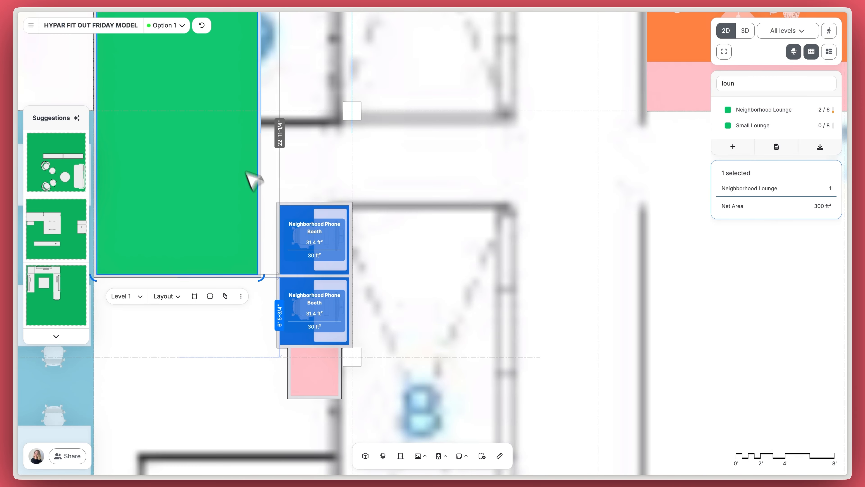
pyautogui.moveTo(225, 157); pyautogui.dragTo(246, 228, button='right')
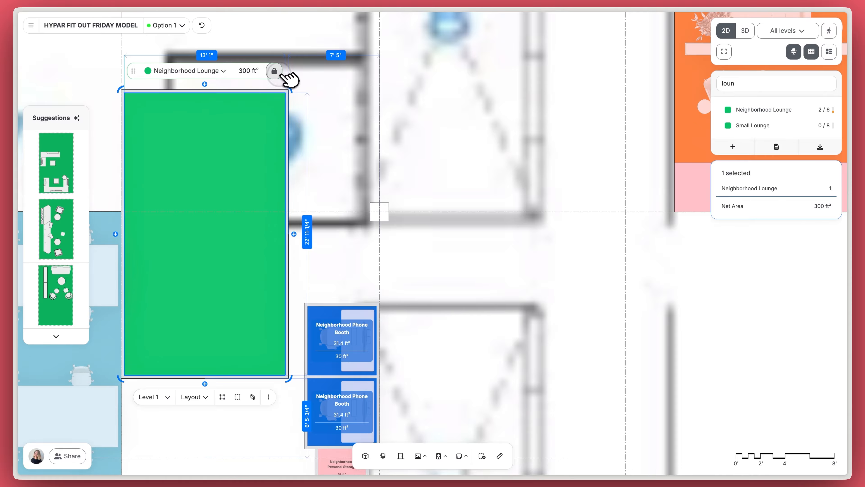
# Step: Move the Neighborhood Lounge beside the phone booths and shrink it to 223.4 ft²
pyautogui.click(253, 397)
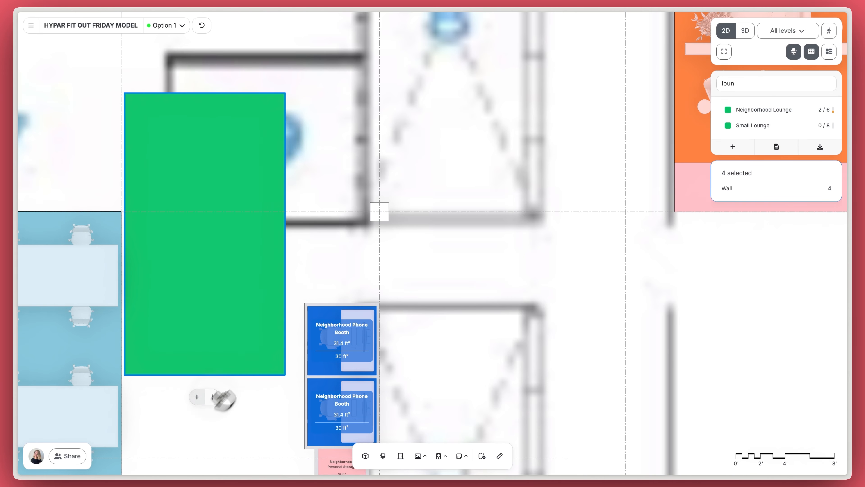
pyautogui.click(325, 262)
pyautogui.scroll(-5, 325, 262)
pyautogui.moveTo(325, 264); pyautogui.dragTo(315, 172, button='right')
pyautogui.moveTo(285, 184); pyautogui.dragTo(295, 263)
pyautogui.moveTo(306, 168); pyautogui.dragTo(302, 180)
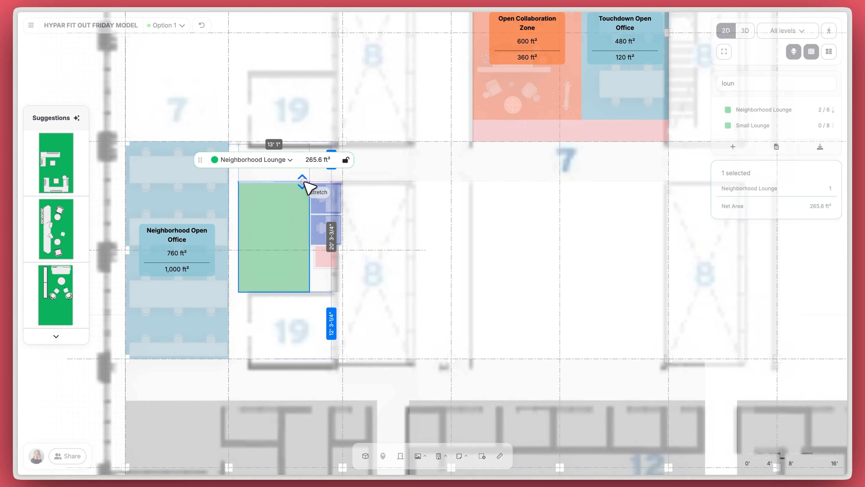
pyautogui.moveTo(238, 214); pyautogui.dragTo(250, 216)
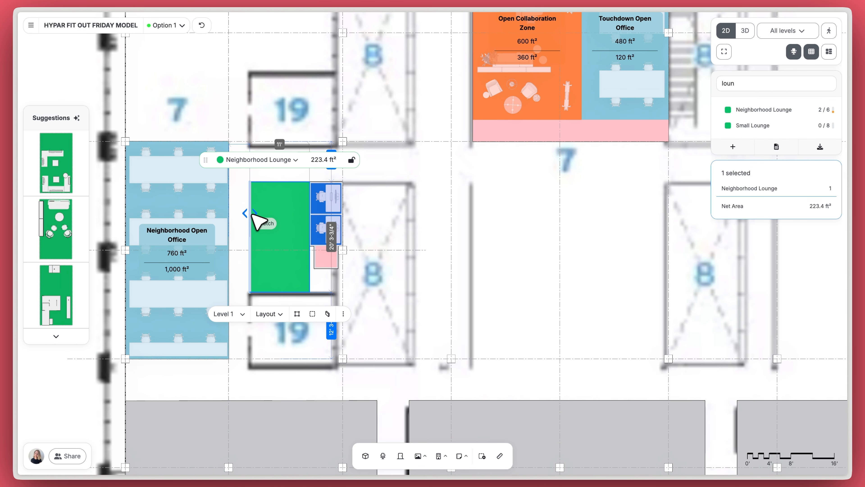
pyautogui.press('Escape')
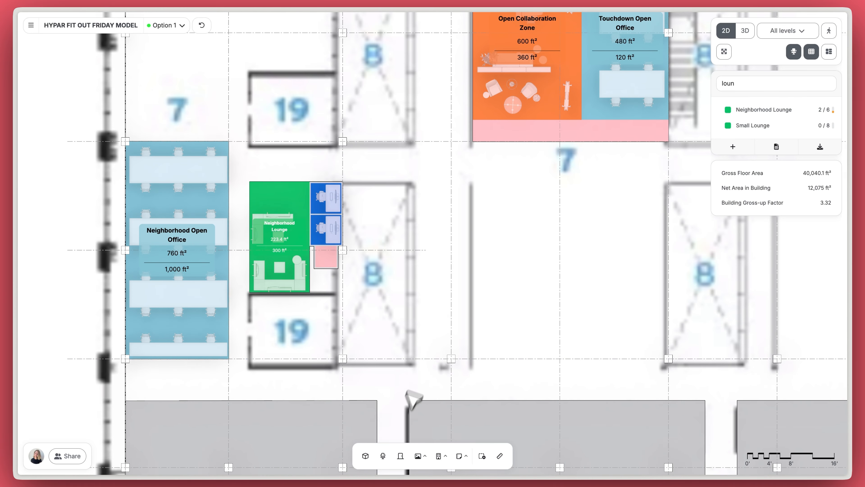
# Step: Search 'lounge' and place two lounge chairs side by side in the Neighborhood Lounge
pyautogui.click(383, 456)
pyautogui.write('loun')
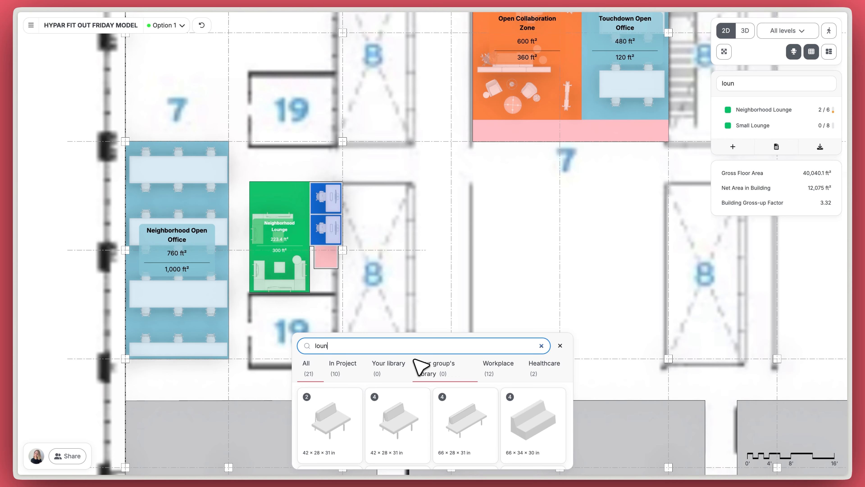
pyautogui.write('ge')
pyautogui.moveTo(452, 439); pyautogui.dragTo(300, 214)
pyautogui.scroll(5, 273, 200)
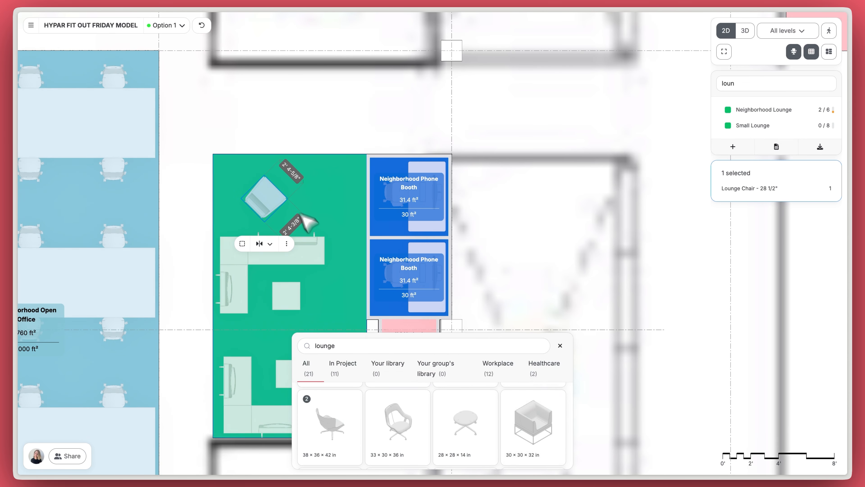
pyautogui.scroll(-1, 546, 417)
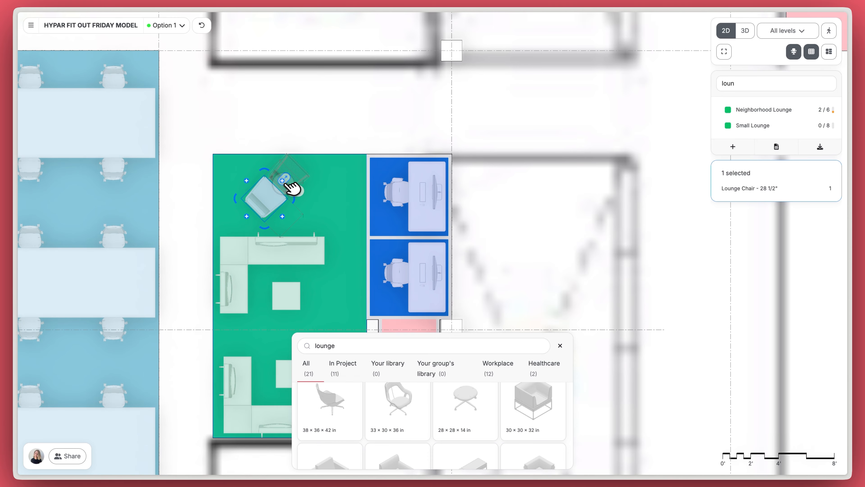
pyautogui.moveTo(287, 184); pyautogui.dragTo(324, 196)
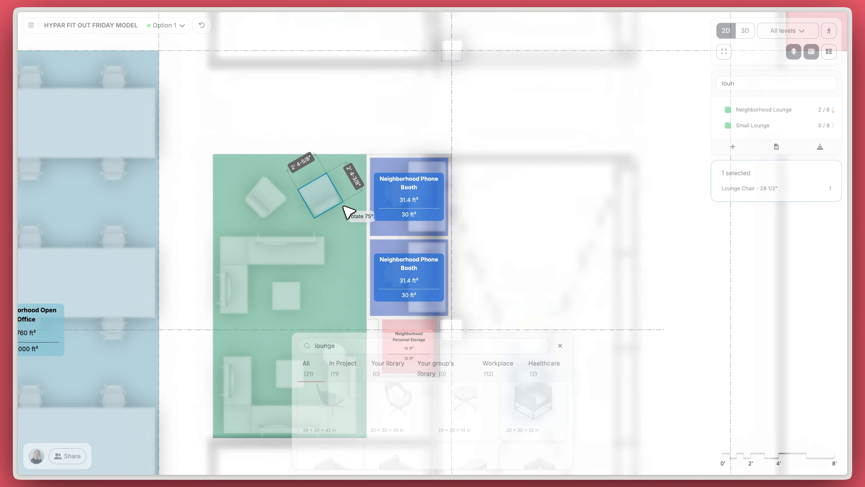
# Step: Place the Viccarbe Burin high table between the two chairs and inspect it in 3D
pyautogui.click(354, 216)
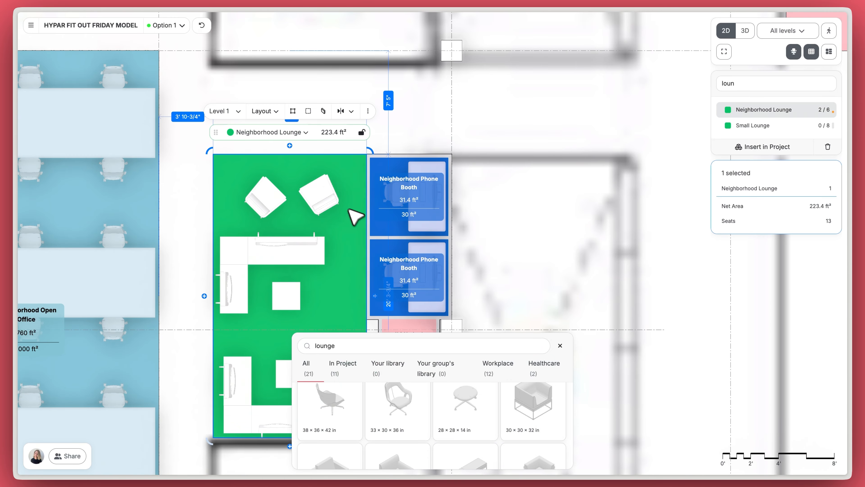
pyautogui.click(482, 324)
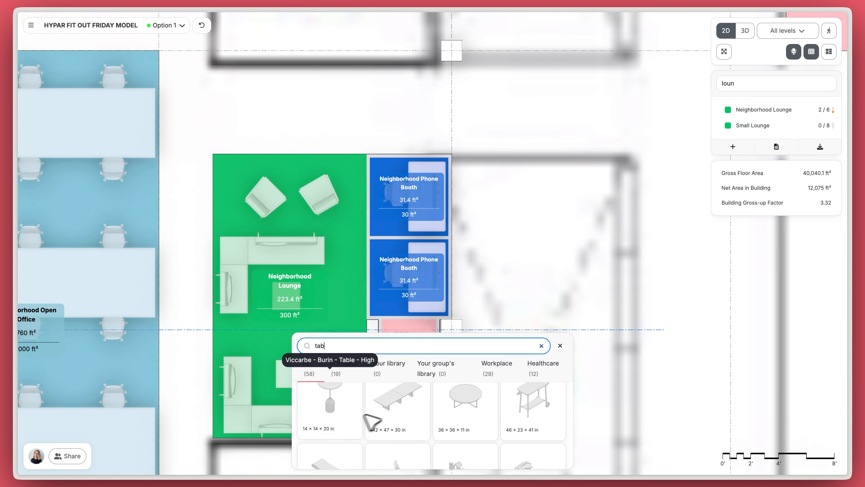
pyautogui.moveTo(363, 415); pyautogui.dragTo(292, 179)
pyautogui.click(559, 345)
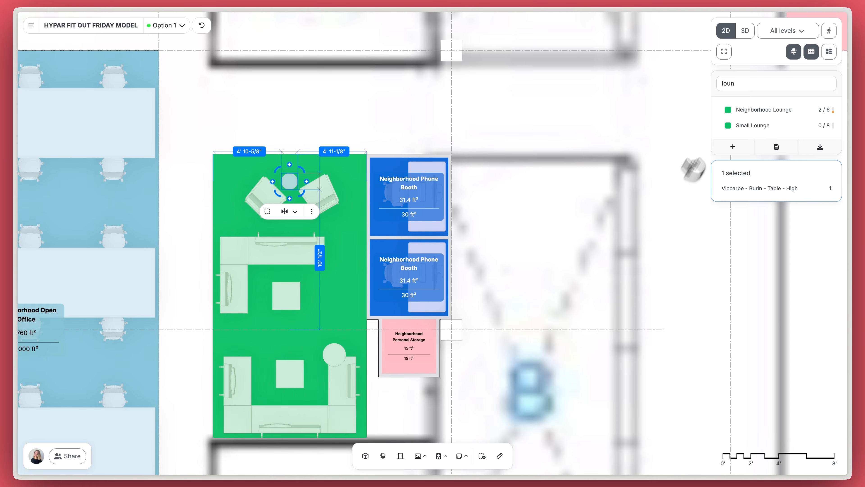
pyautogui.click(745, 30)
pyautogui.click(533, 345)
pyautogui.moveTo(527, 339); pyautogui.dragTo(443, 334)
pyautogui.scroll(-4, 412, 325)
pyautogui.moveTo(384, 330); pyautogui.dragTo(475, 343)
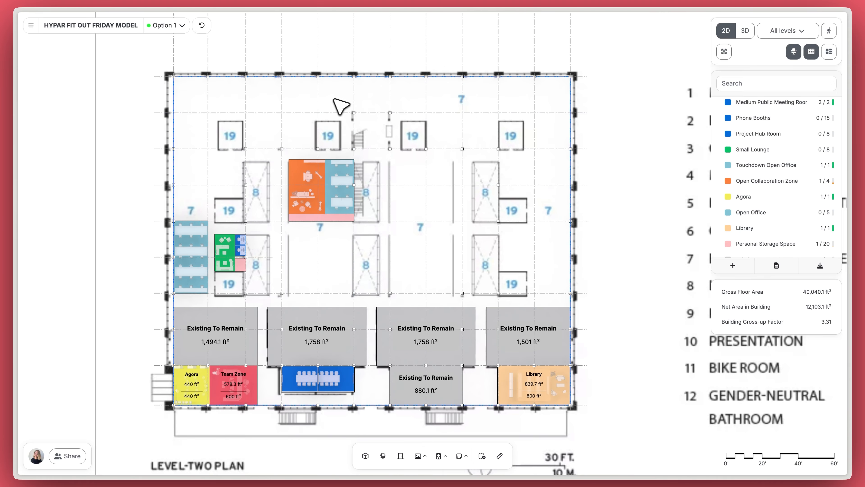
# Step: Add a 500 ft² Open Office and stretch it along the top wall to 100' by 20' (2,000 ft²)
pyautogui.scroll(10, 470, 99)
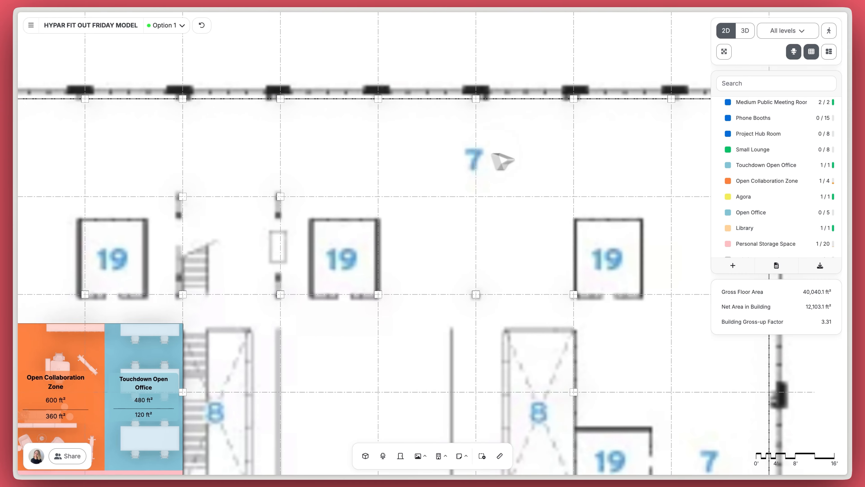
pyautogui.moveTo(752, 210); pyautogui.dragTo(154, 160)
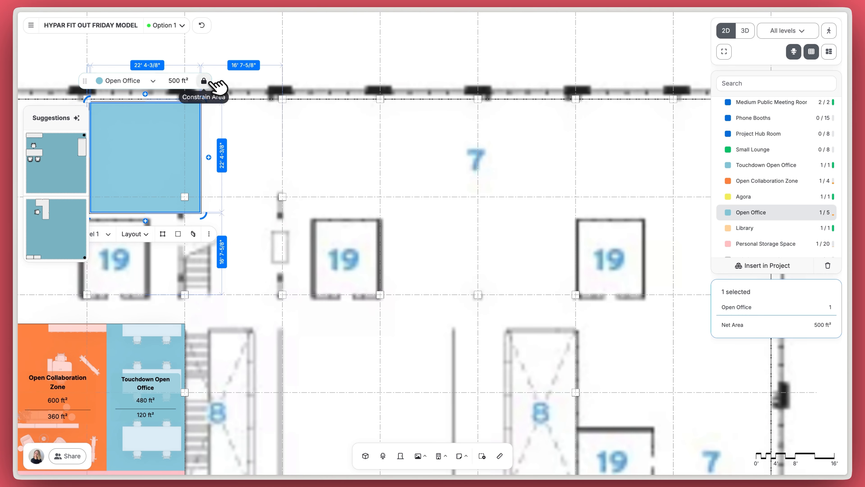
pyautogui.click(197, 234)
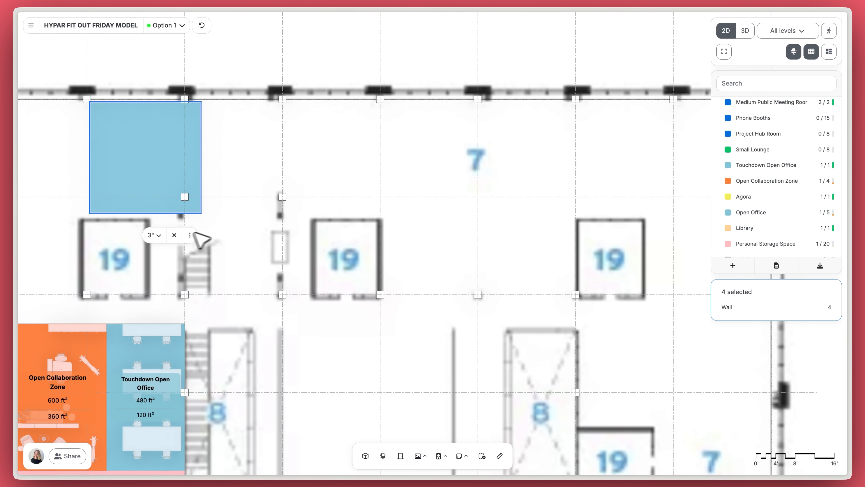
pyautogui.click(139, 145)
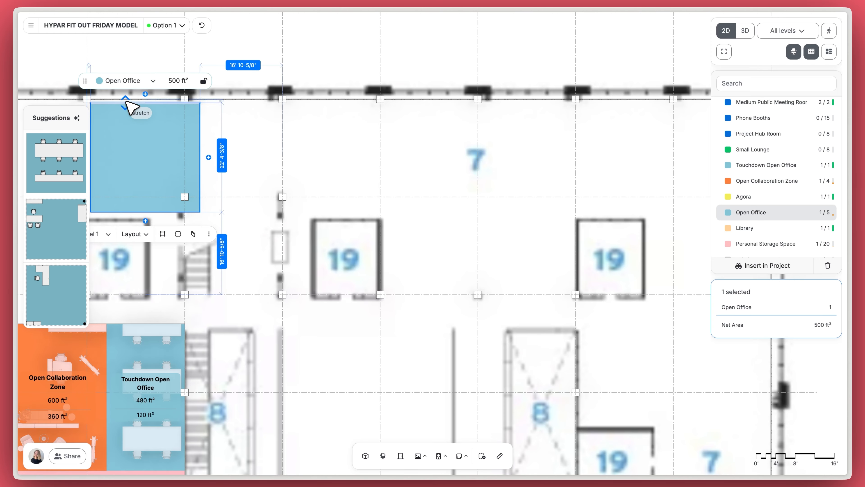
pyautogui.moveTo(126, 133); pyautogui.dragTo(121, 136)
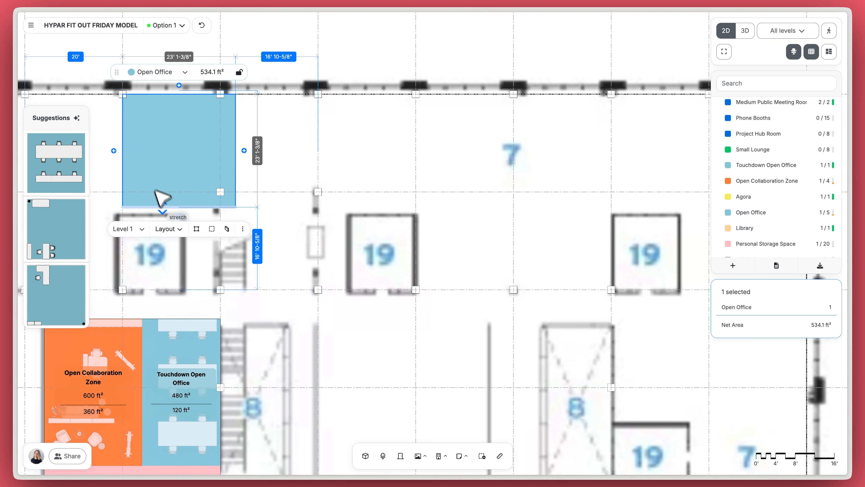
pyautogui.moveTo(163, 207); pyautogui.dragTo(164, 192)
pyautogui.moveTo(243, 142); pyautogui.dragTo(611, 153)
pyautogui.click(478, 221)
pyautogui.click(430, 193)
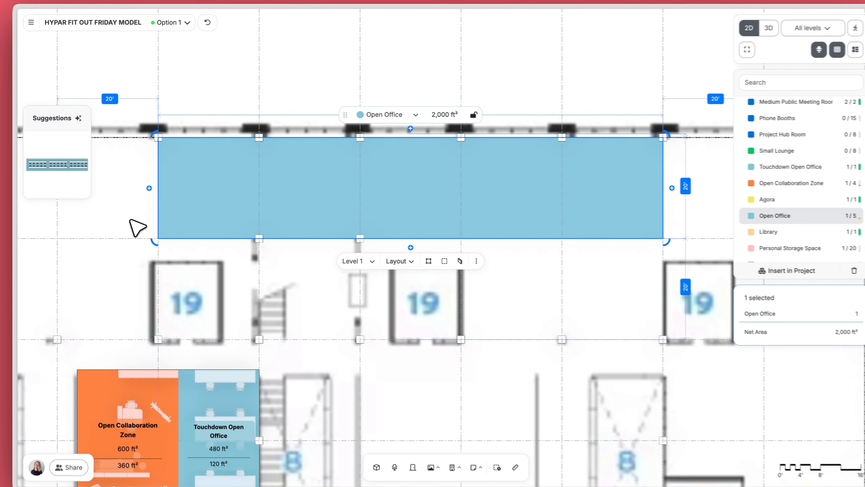
pyautogui.click(130, 221)
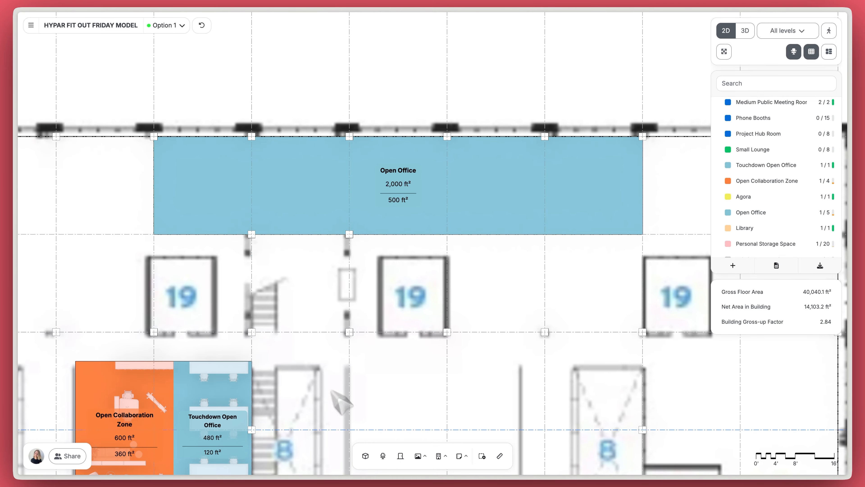
# Step: Place an L-shaped desk and a swivel chair from the furniture catalog in the Open Office
pyautogui.click(387, 457)
pyautogui.scroll(-2, 369, 387)
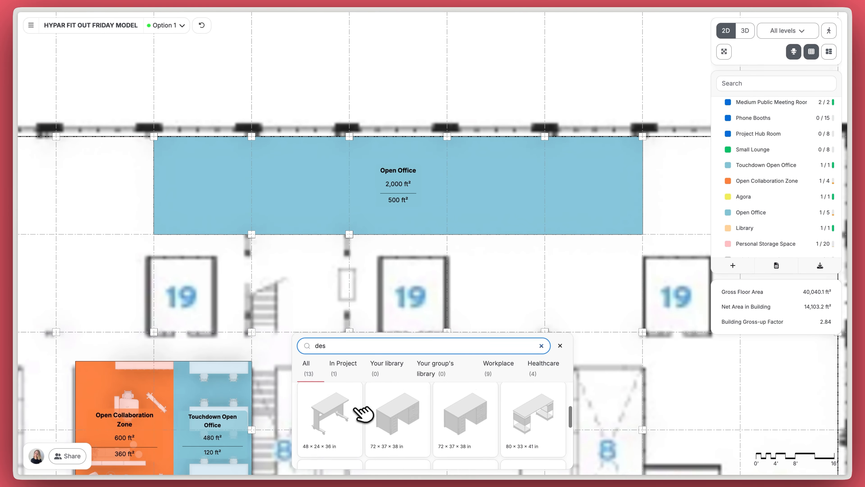
pyautogui.moveTo(340, 415); pyautogui.dragTo(304, 187)
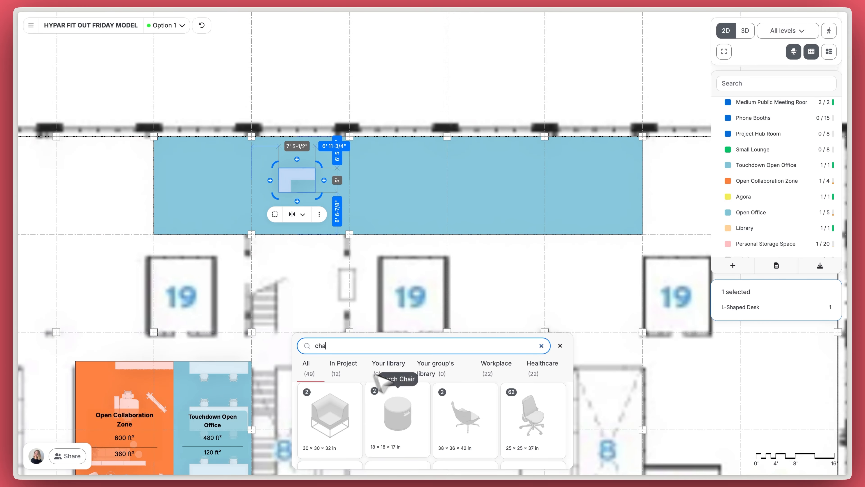
pyautogui.scroll(-5, 483, 420)
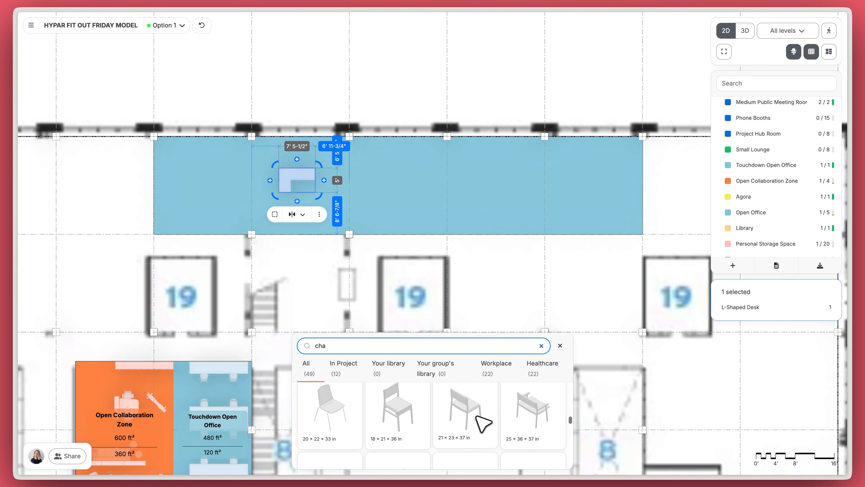
pyautogui.scroll(-4, 476, 416)
pyautogui.moveTo(335, 401); pyautogui.dragTo(299, 192)
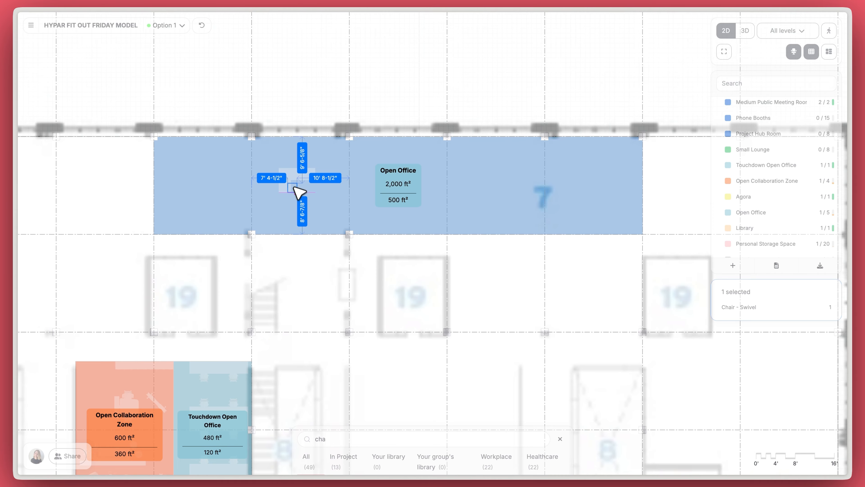
pyautogui.scroll(10, 309, 193)
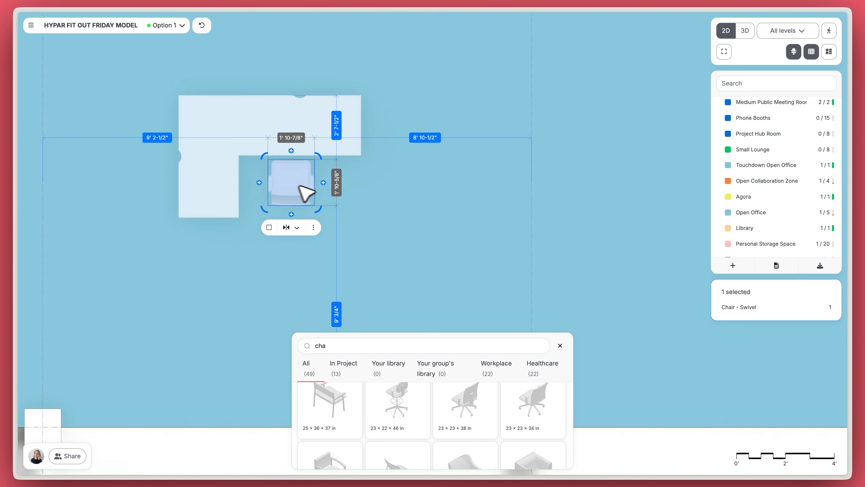
pyautogui.click(560, 345)
pyautogui.scroll(-10, 440, 300)
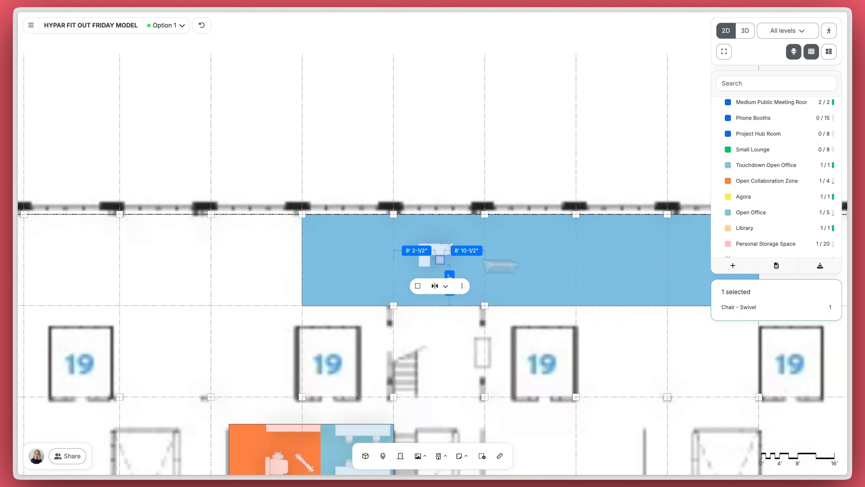
# Step: Apply a suggested desk layout, delete the right group of desks, and rotate the rest 90°
pyautogui.click(413, 264)
pyautogui.click(79, 164)
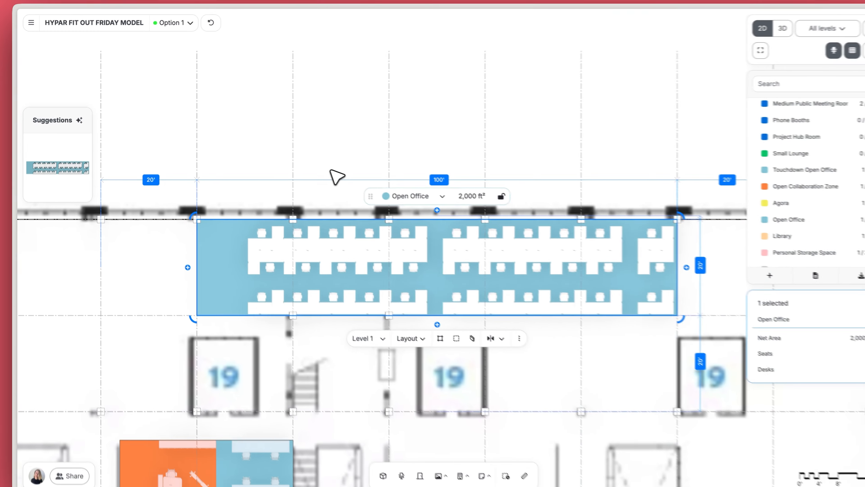
pyautogui.click(234, 198)
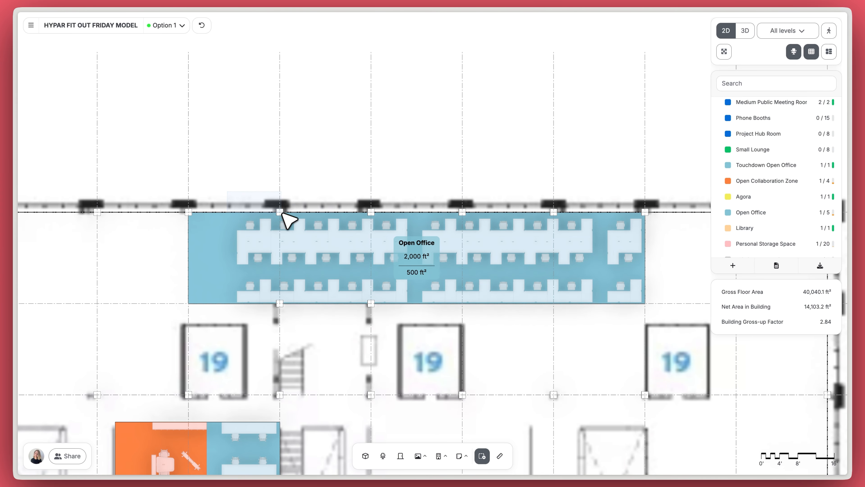
pyautogui.moveTo(429, 312); pyautogui.dragTo(425, 310)
pyautogui.click(357, 131)
pyautogui.moveTo(416, 218); pyautogui.dragTo(644, 313)
pyautogui.press('Delete')
pyautogui.press('Delete')
pyautogui.keyDown('shift'); pyautogui.moveTo(227, 217); pyautogui.dragTo(420, 308); pyautogui.keyUp('shift')
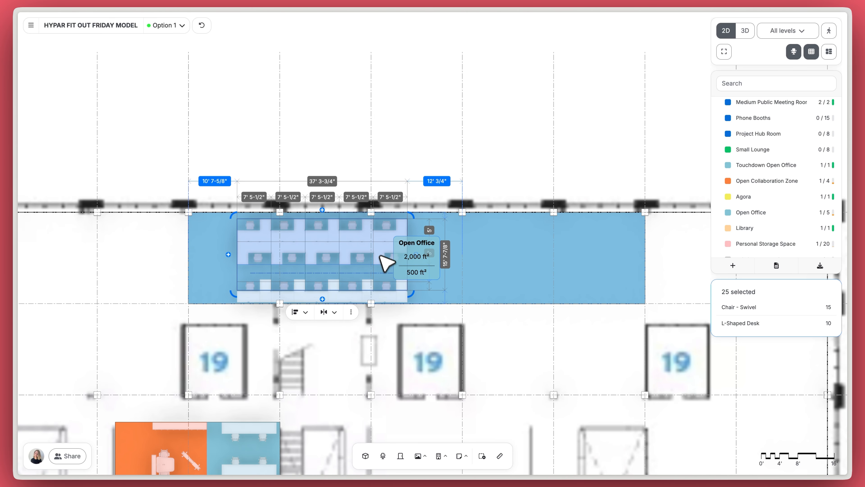
pyautogui.click(442, 295)
pyautogui.scroll(5, 319, 283)
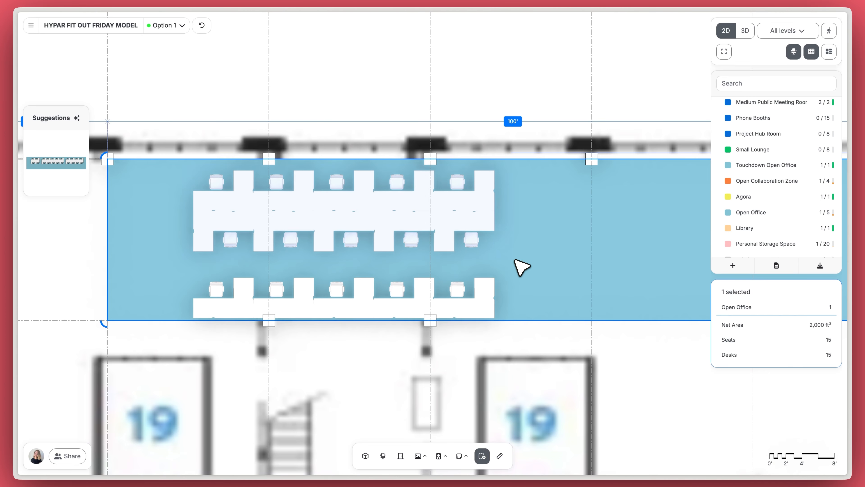
pyautogui.keyDown('shift'); pyautogui.moveTo(515, 259); pyautogui.dragTo(377, 115); pyautogui.keyUp('shift')
pyautogui.scroll(-5, 557, 270)
pyautogui.moveTo(597, 252); pyautogui.dragTo(413, 265, button='right')
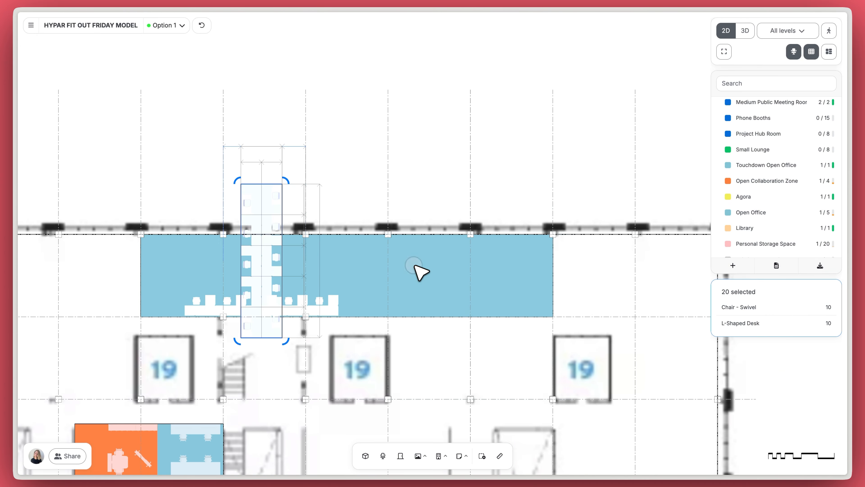
# Step: Try another suggested layout, then delete the right desks and the top and bottom L-desk rows
pyautogui.click(414, 266)
pyautogui.click(73, 166)
pyautogui.press('Escape')
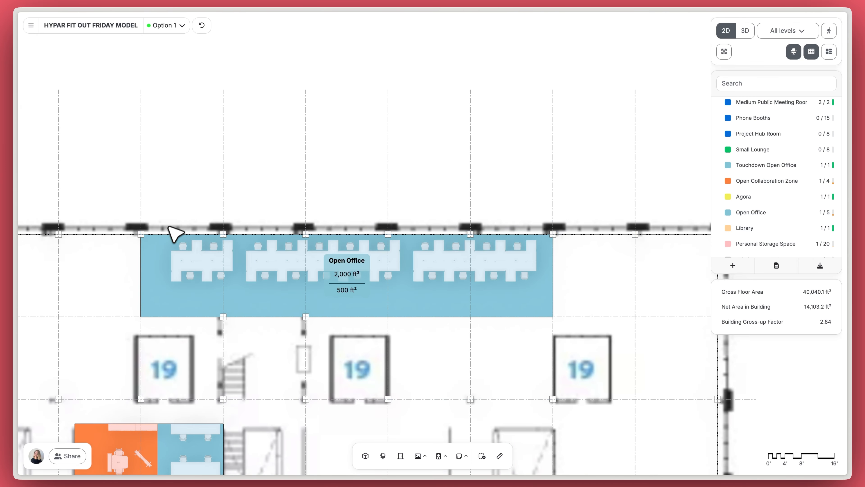
pyautogui.keyDown('shift'); pyautogui.moveTo(166, 230); pyautogui.dragTo(227, 228); pyautogui.keyUp('shift')
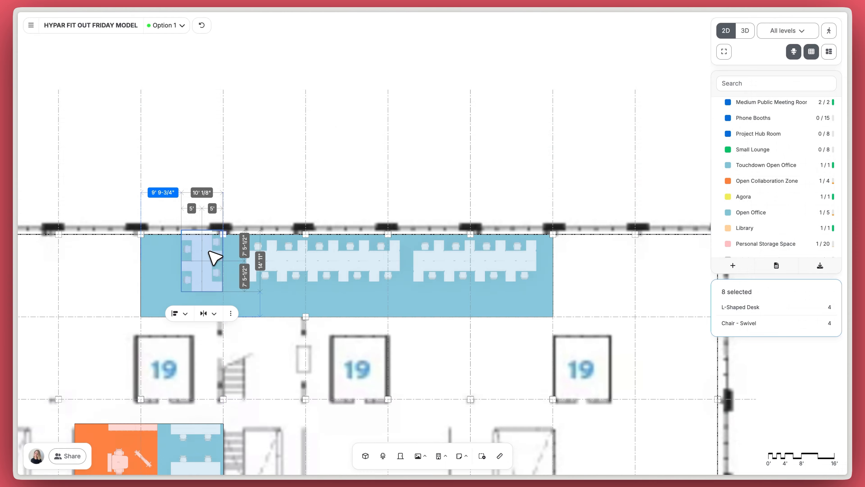
pyautogui.click(280, 301)
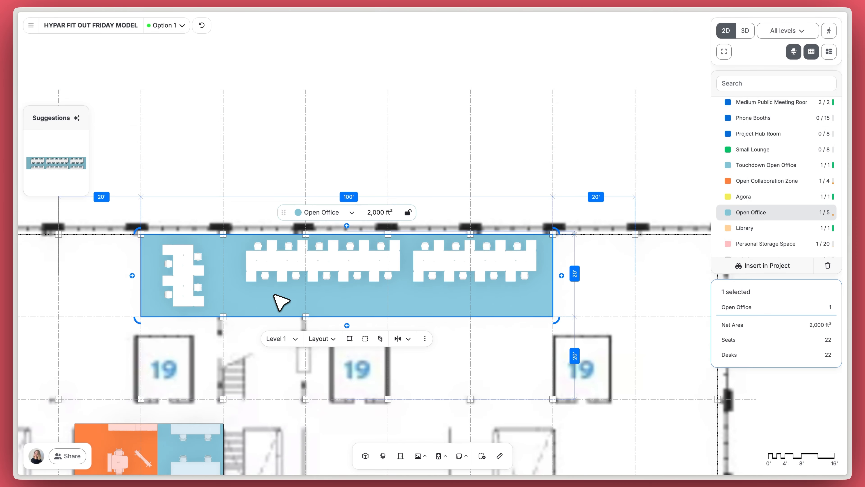
pyautogui.click(81, 164)
pyautogui.click(628, 305)
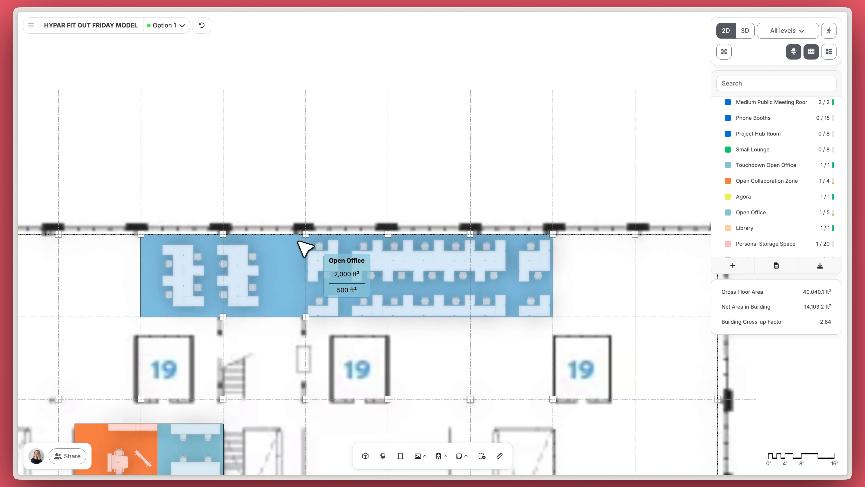
pyautogui.click(545, 316)
pyautogui.press('Delete')
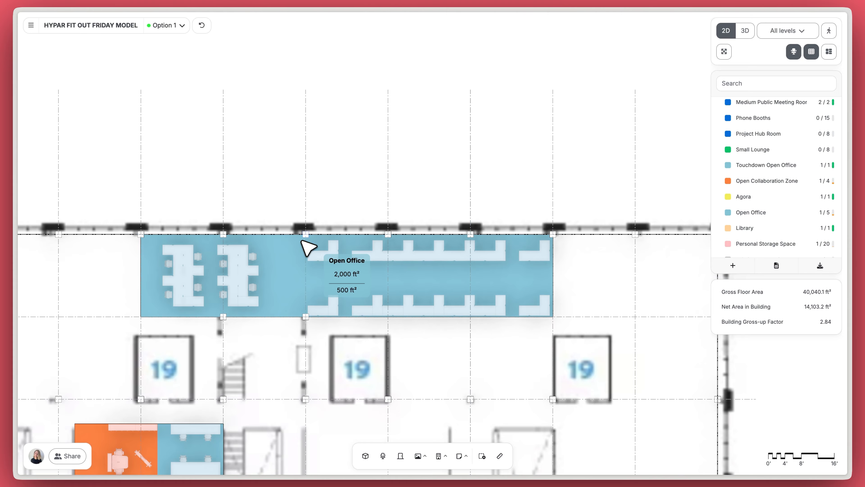
pyautogui.moveTo(557, 314); pyautogui.dragTo(554, 317)
pyautogui.press('Delete')
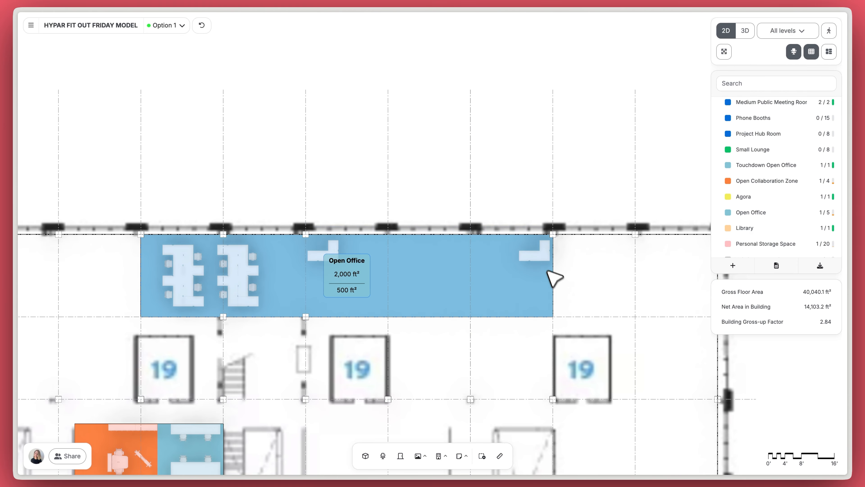
pyautogui.moveTo(550, 277); pyautogui.dragTo(547, 251)
pyautogui.press('Delete')
# Step: Fill the Open Office zone with the 26-desk, 26-seat layout
pyautogui.click(361, 281)
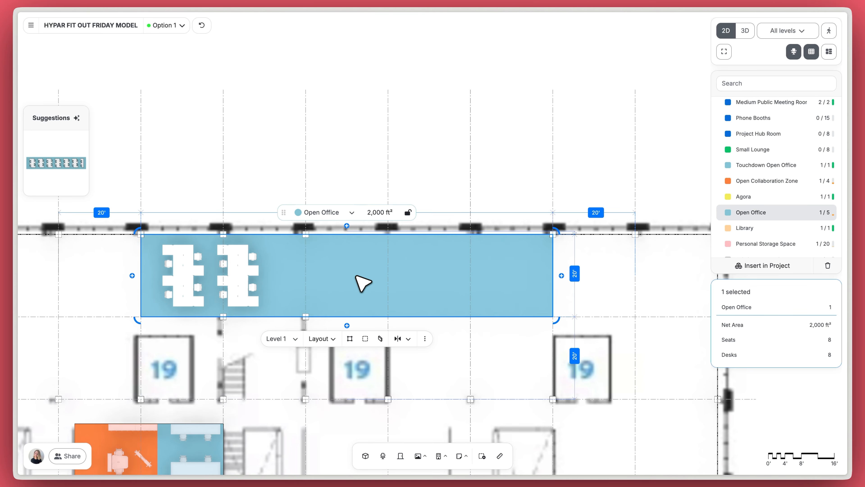
pyautogui.click(72, 169)
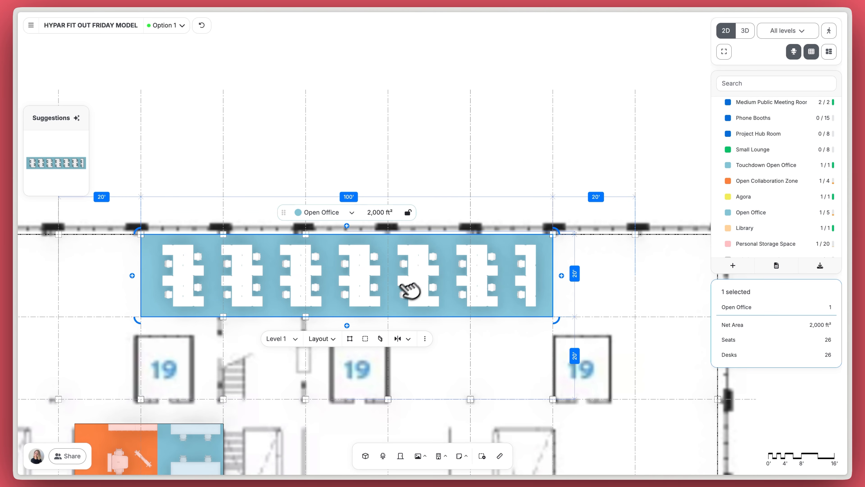
pyautogui.click(612, 285)
# Step: Move the Open Office zone above the top wall
pyautogui.click(551, 288)
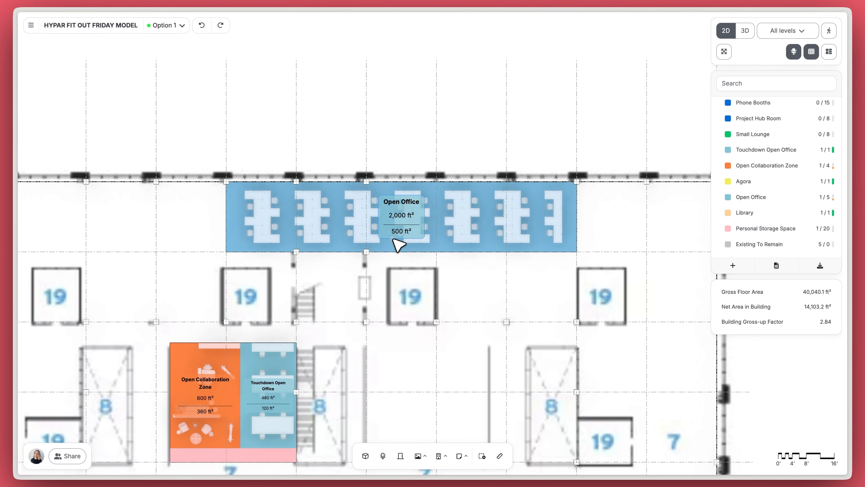
pyautogui.click(398, 243)
pyautogui.moveTo(398, 249); pyautogui.dragTo(390, 145)
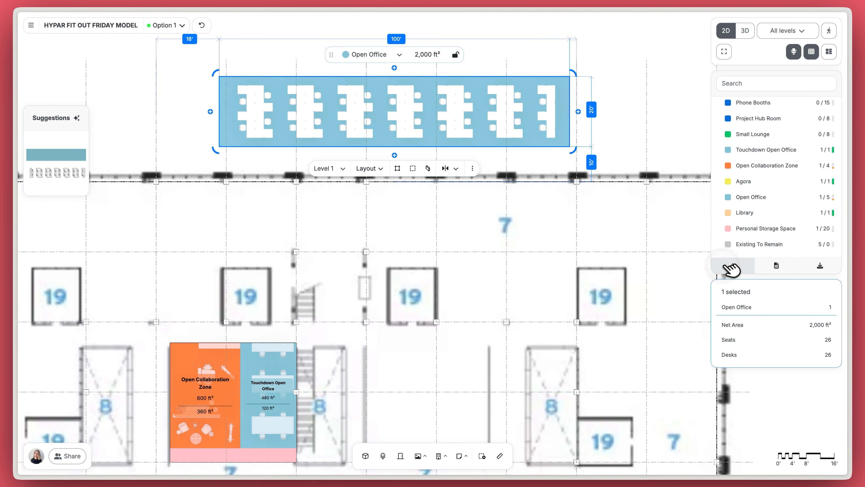
# Step: Create a new 'Workstation' space type and place one on the plan
pyautogui.click(729, 266)
pyautogui.write('Workstation')
pyautogui.press('Return')
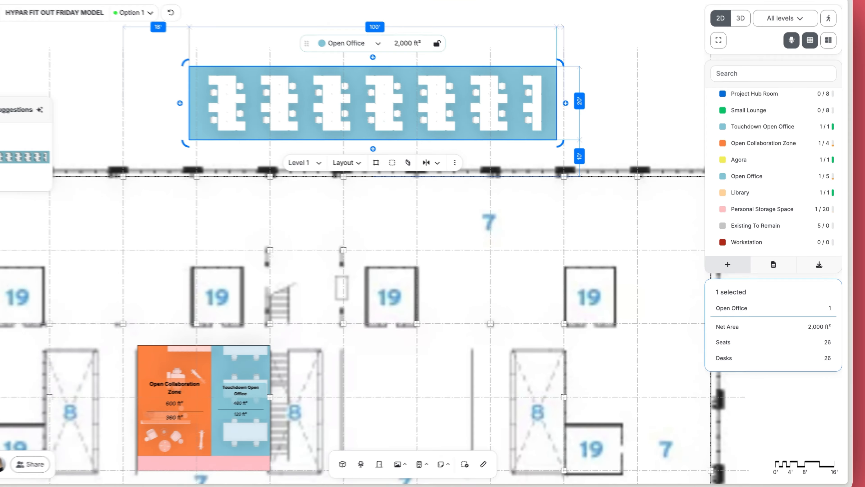
pyautogui.moveTo(748, 243); pyautogui.dragTo(397, 215)
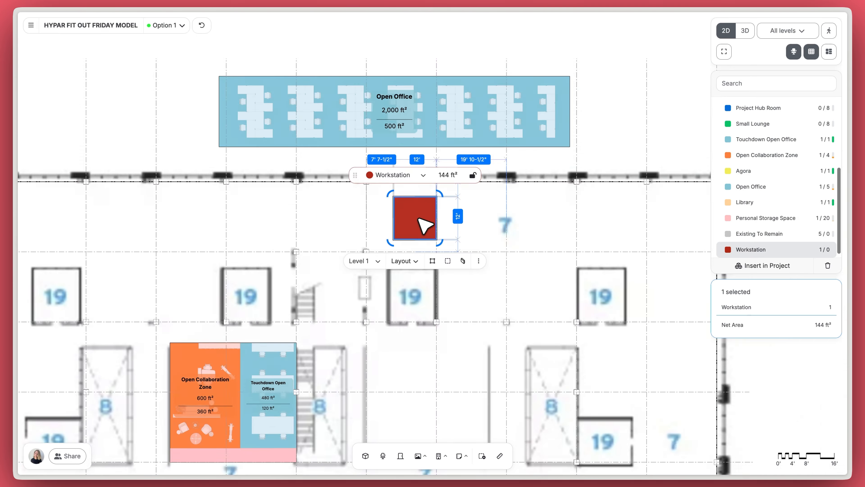
# Step: Resize the Workstation space to 6' wide by 6' high
pyautogui.scroll(5, 419, 219)
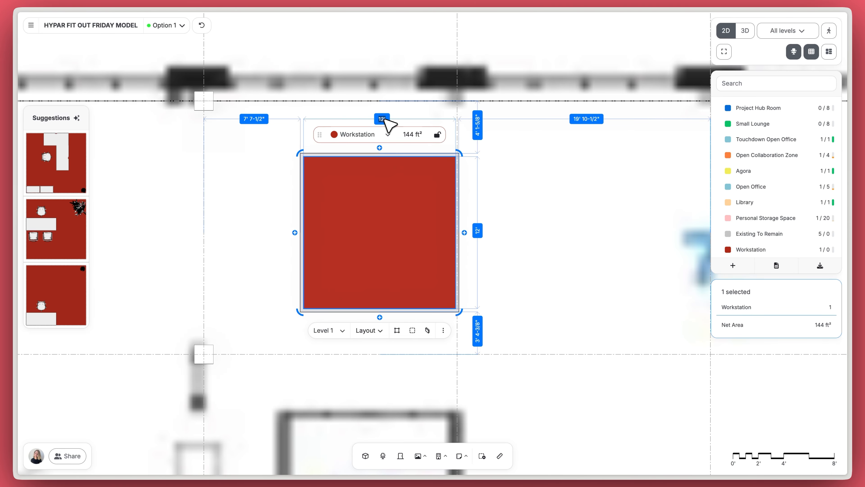
pyautogui.click(387, 119)
pyautogui.write('6')
pyautogui.press('Return')
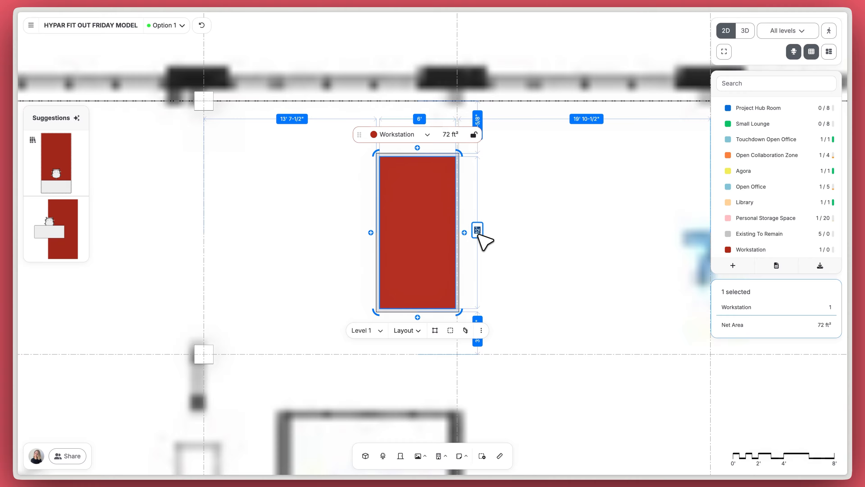
pyautogui.press('Return')
# Step: Furnish the Workstation with a one-desk, one-chair layout
pyautogui.click(435, 256)
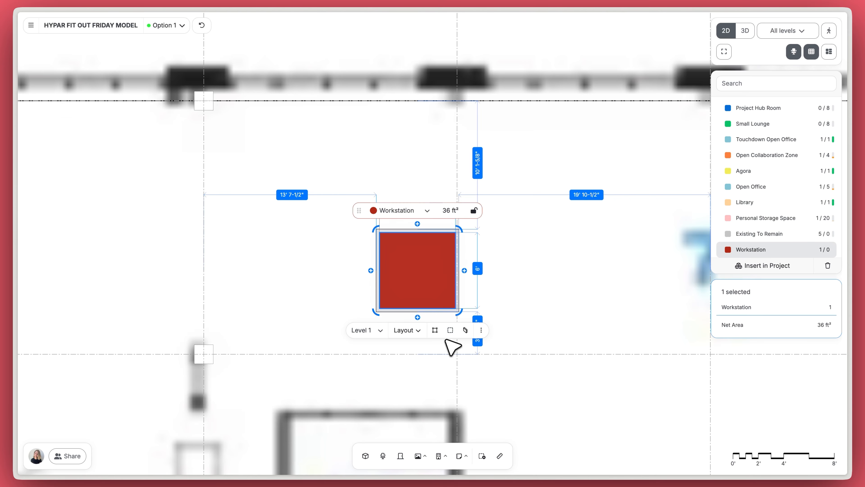
pyautogui.click(465, 330)
pyautogui.click(388, 317)
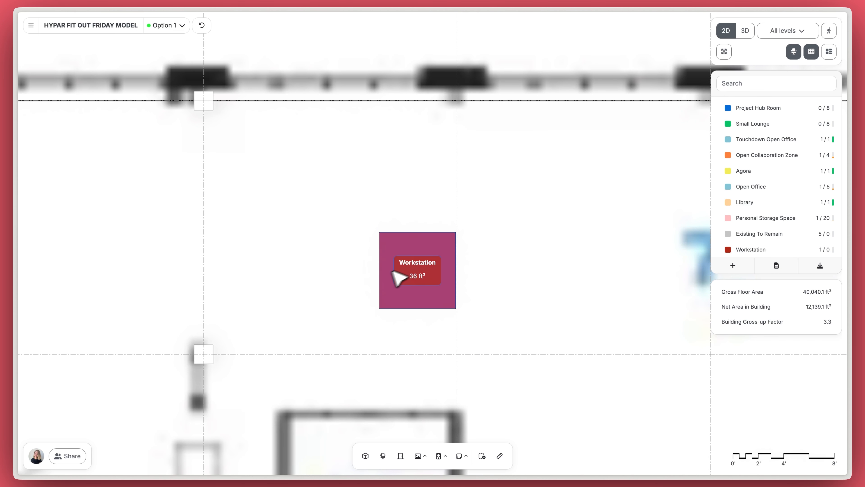
pyautogui.click(415, 273)
pyautogui.click(70, 186)
pyautogui.scroll(-4, 218, 231)
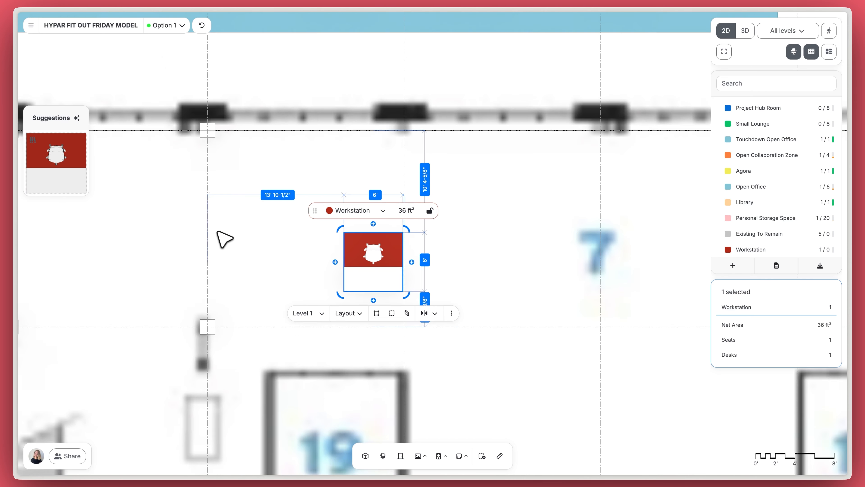
# Step: Put the Workstation in the top-left bay rotated 90°, adding a mirrored copy beside it
pyautogui.moveTo(218, 232); pyautogui.dragTo(431, 233, button='middle')
pyautogui.moveTo(564, 245); pyautogui.dragTo(140, 174)
pyautogui.moveTo(282, 198); pyautogui.dragTo(434, 212, button='middle')
pyautogui.moveTo(337, 220); pyautogui.dragTo(283, 167)
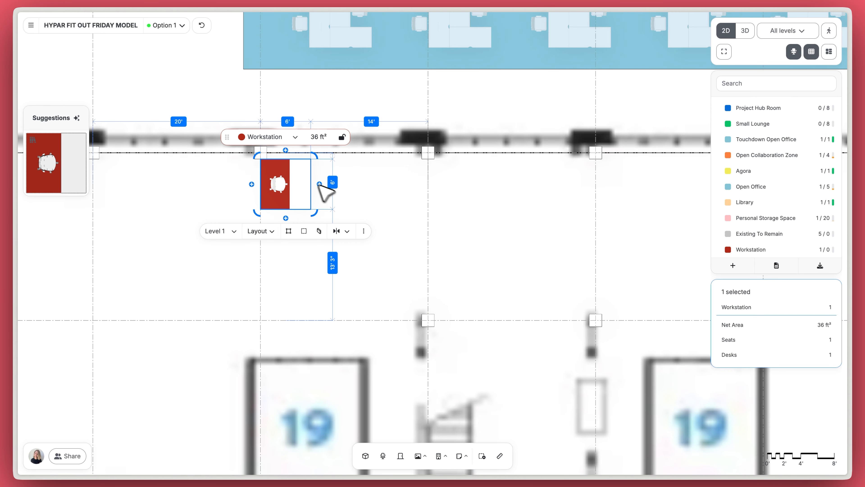
pyautogui.click(319, 184)
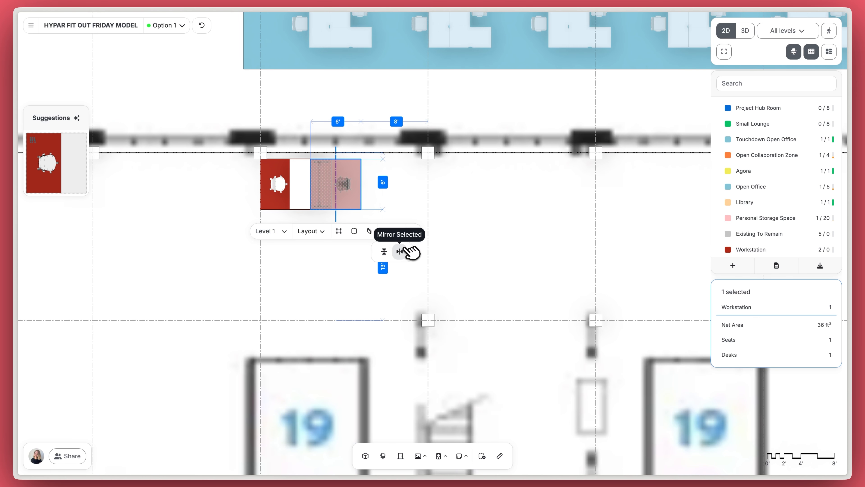
pyautogui.click(401, 251)
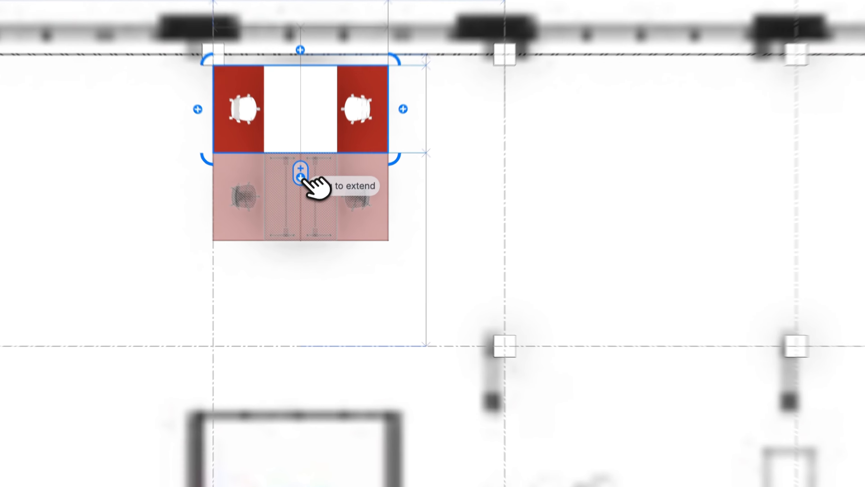
# Step: Extend the workstation pair into three rows across the bays, totalling 54 workstations
pyautogui.moveTo(311, 221); pyautogui.dragTo(327, 297)
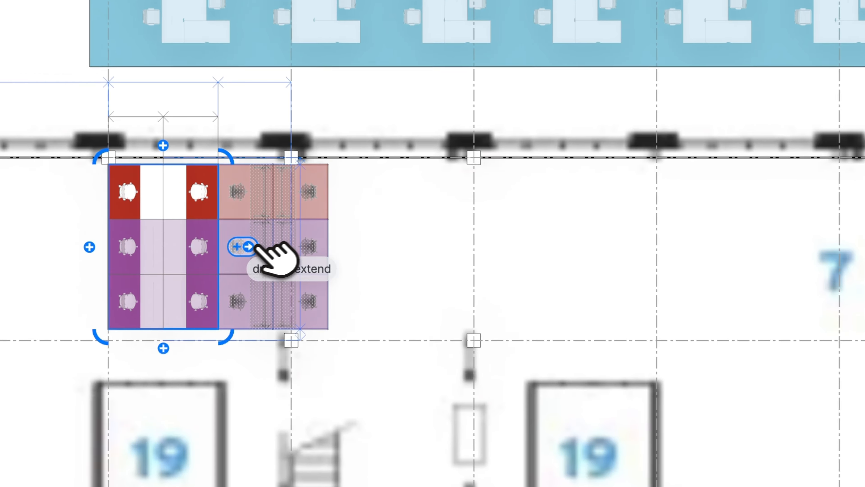
pyautogui.moveTo(264, 234); pyautogui.dragTo(620, 231)
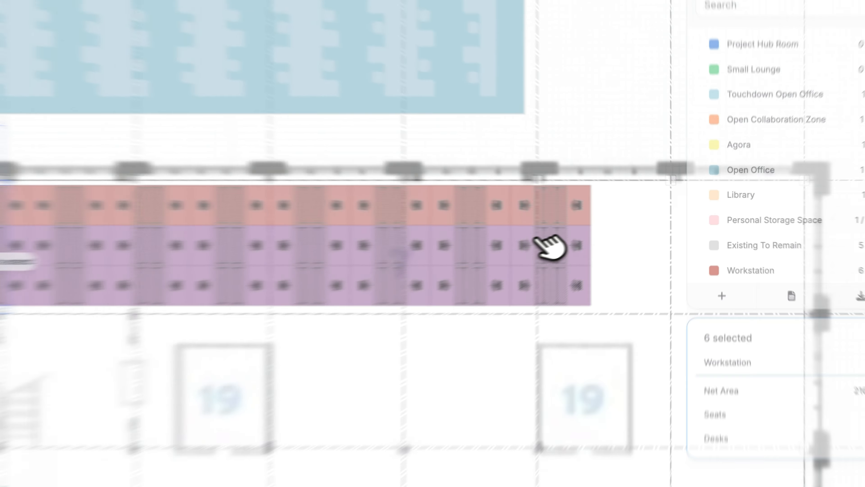
pyautogui.moveTo(537, 239); pyautogui.dragTo(572, 239)
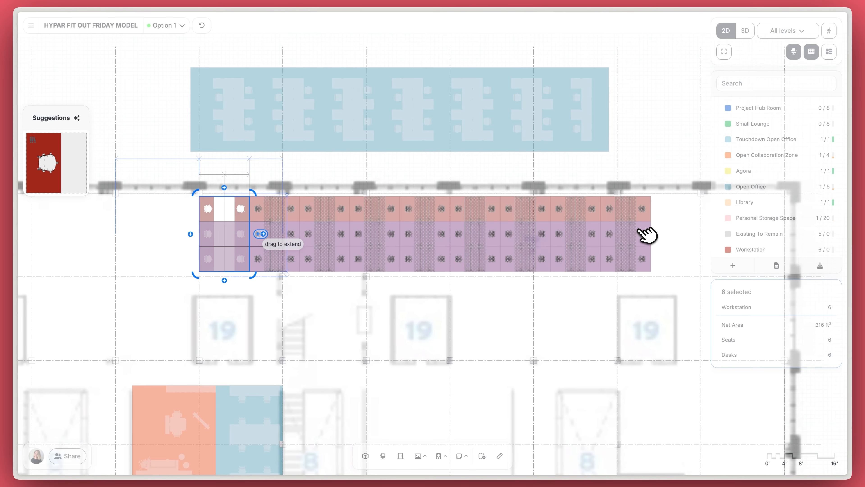
pyautogui.moveTo(593, 283); pyautogui.dragTo(495, 303)
pyautogui.click(576, 307)
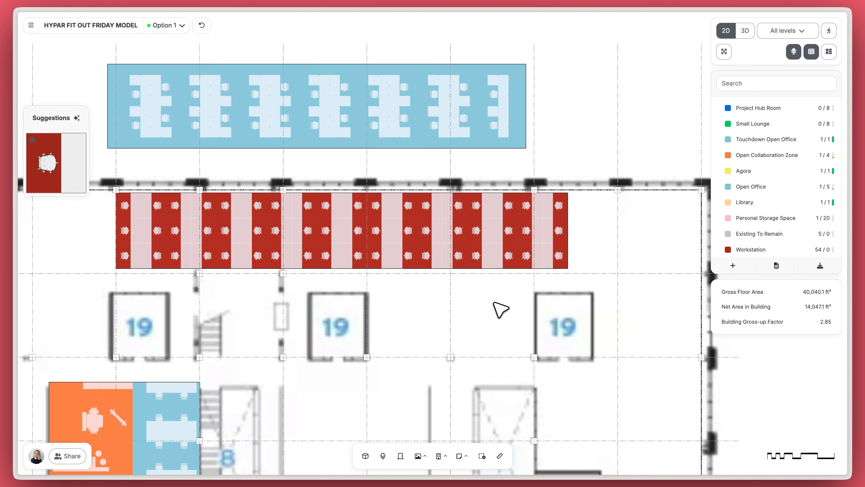
# Step: Place the saved Project Hub Room from the library below the Open Office and close the library
pyautogui.scroll(3, 354, 255)
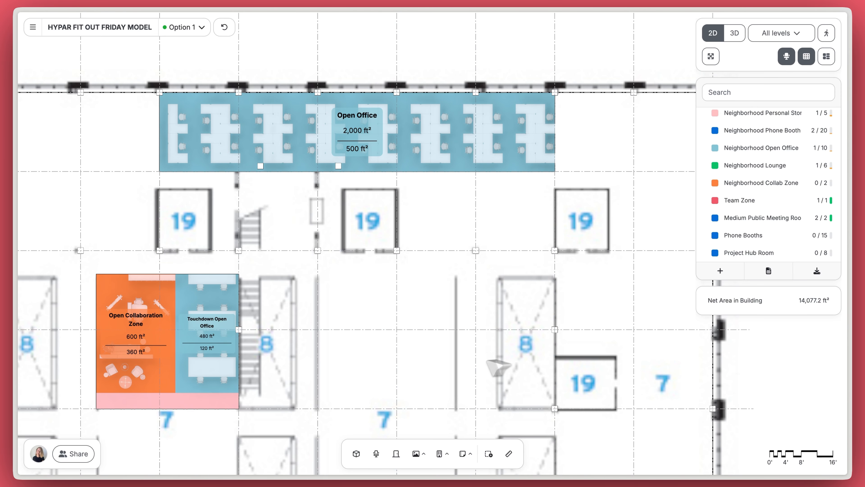
pyautogui.click(365, 450)
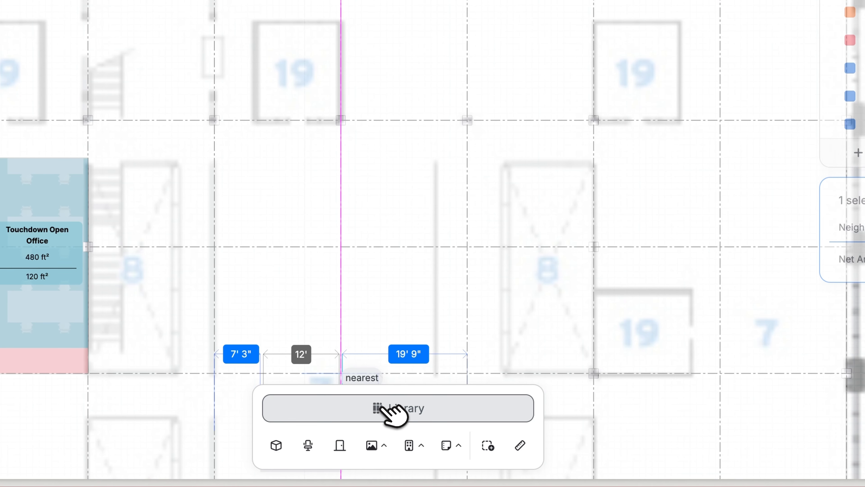
pyautogui.click(426, 430)
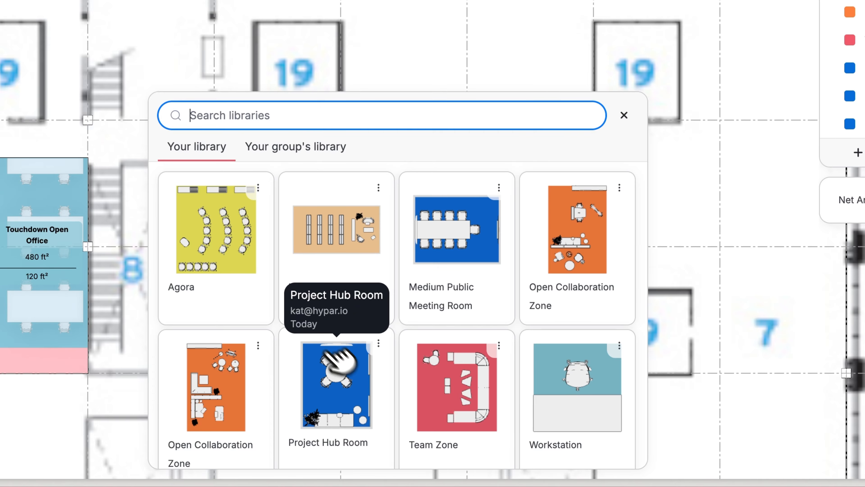
pyautogui.click(351, 376)
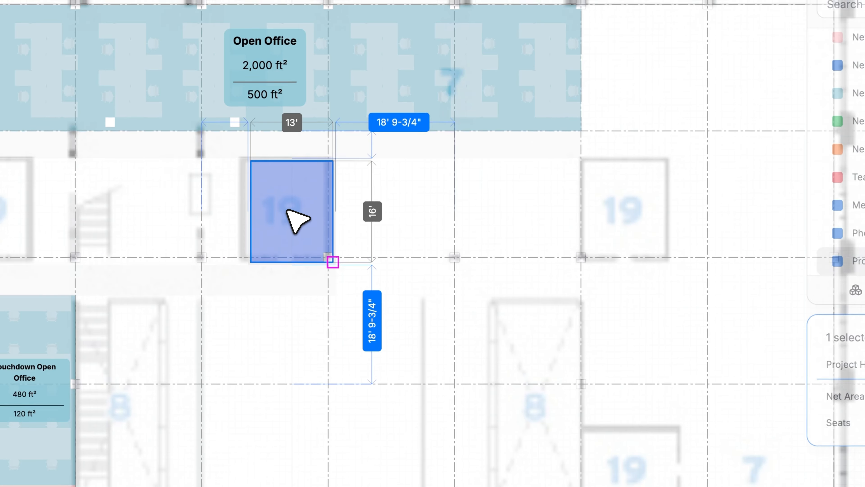
pyautogui.click(303, 72)
pyautogui.scroll(5, 309, 71)
pyautogui.click(611, 254)
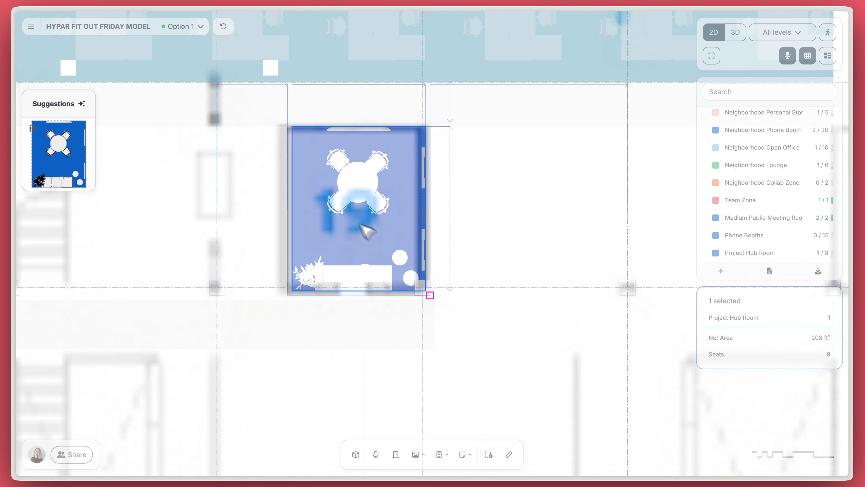
pyautogui.click(479, 213)
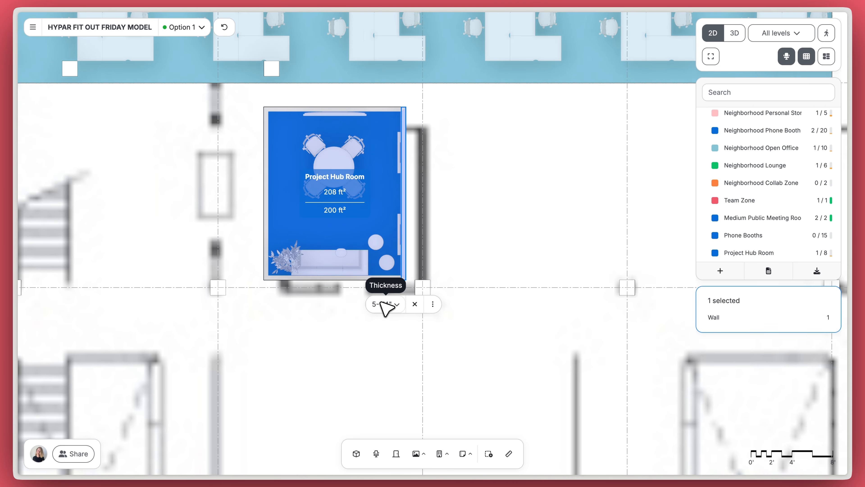
# Step: Set the Project Hub Room's wall thickness to 4"
pyautogui.click(381, 302)
pyautogui.write('4')
pyautogui.press('Return')
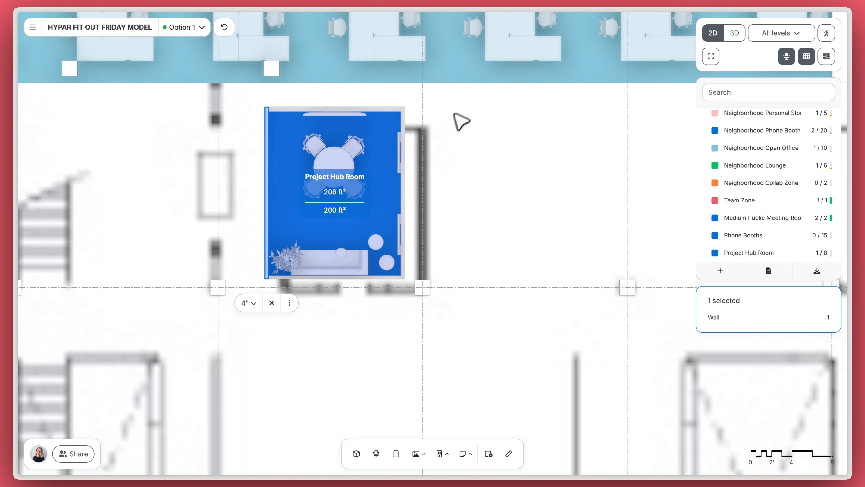
pyautogui.click(462, 121)
pyautogui.scroll(3, 388, 115)
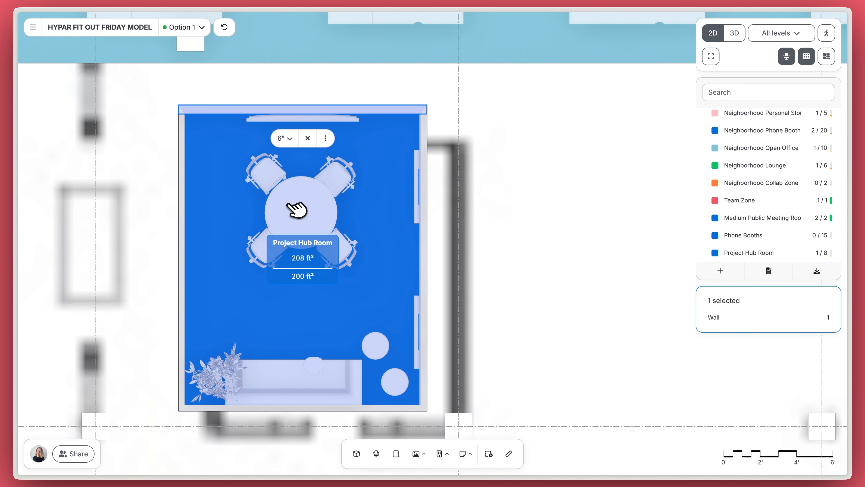
pyautogui.click(530, 178)
pyautogui.scroll(-3, 499, 207)
# Step: Shift the Project Hub Room to a new position
pyautogui.click(372, 184)
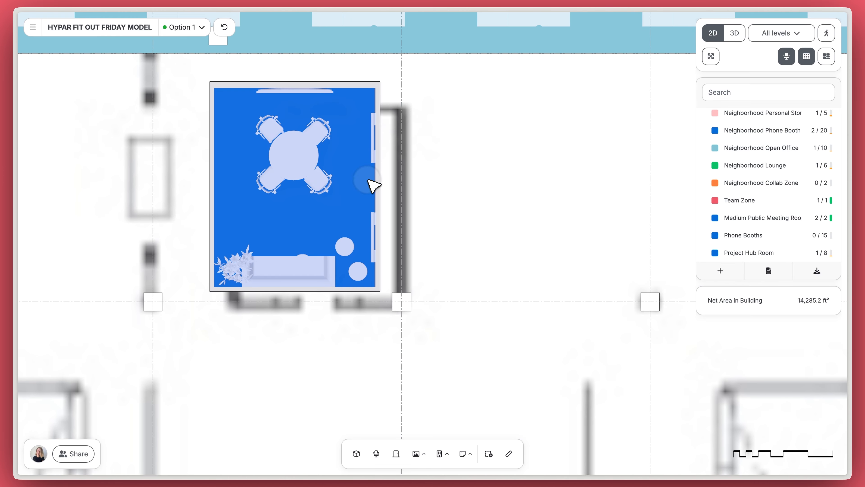
pyautogui.moveTo(370, 201); pyautogui.dragTo(386, 208)
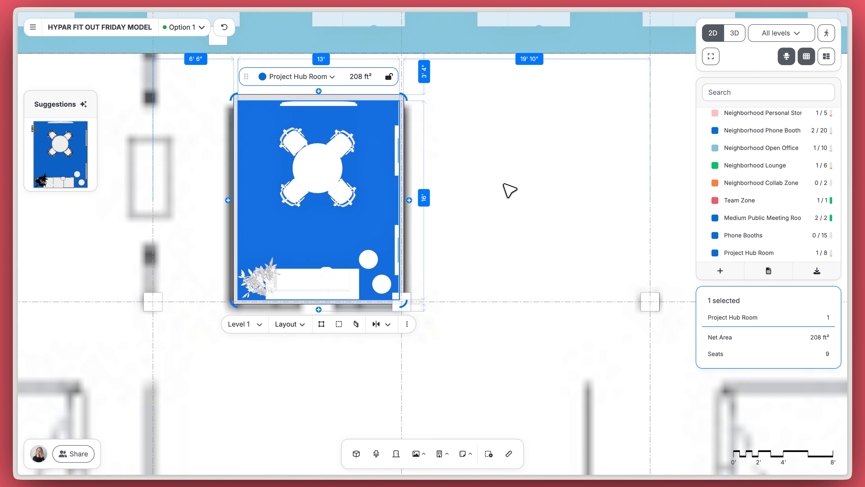
pyautogui.click(510, 190)
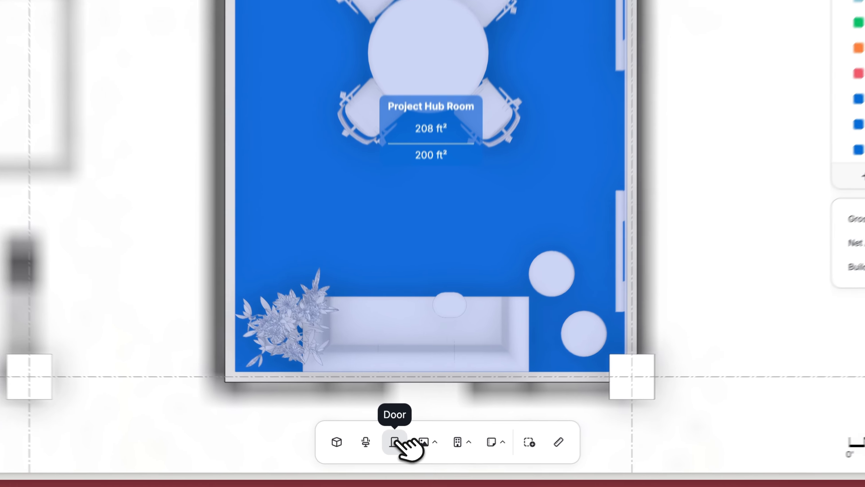
# Step: Add a door near the top of the room's left wall and stretch the room's left edge
pyautogui.click(396, 453)
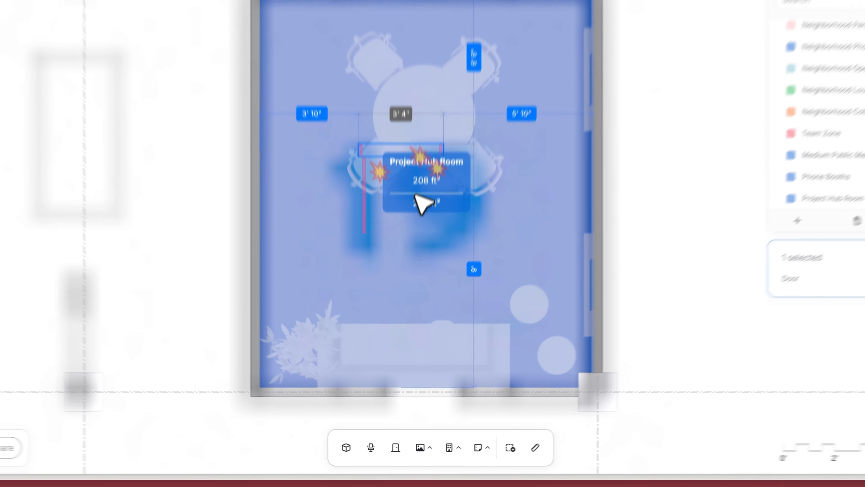
pyautogui.click(283, 258)
pyautogui.moveTo(322, 212); pyautogui.dragTo(294, 101)
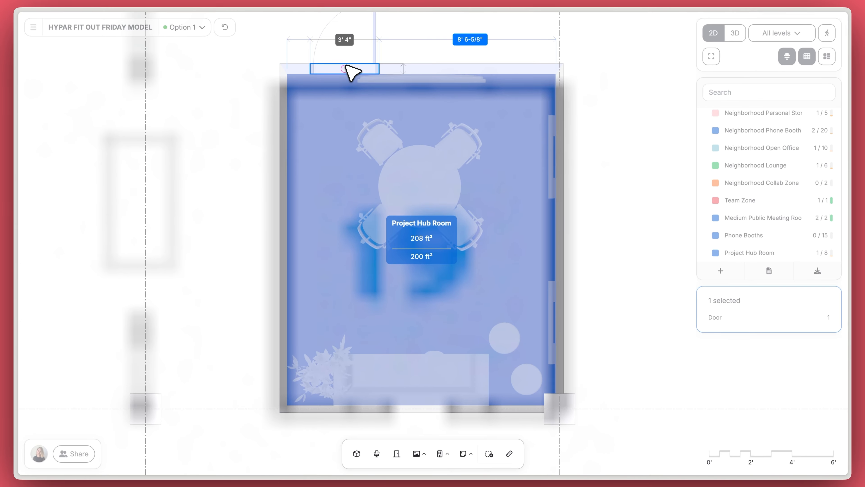
pyautogui.moveTo(288, 150); pyautogui.dragTo(286, 151)
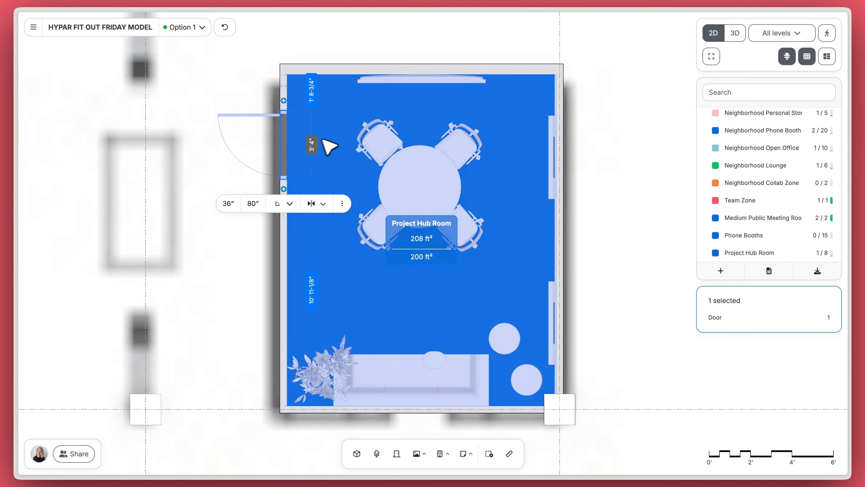
pyautogui.click(334, 154)
pyautogui.moveTo(284, 206)
pyautogui.mouseDown()
pyautogui.moveTo(201, 206)
pyautogui.moveTo(308, 201)
pyautogui.moveTo(242, 201)
pyautogui.moveTo(284, 199)
pyautogui.mouseUp()
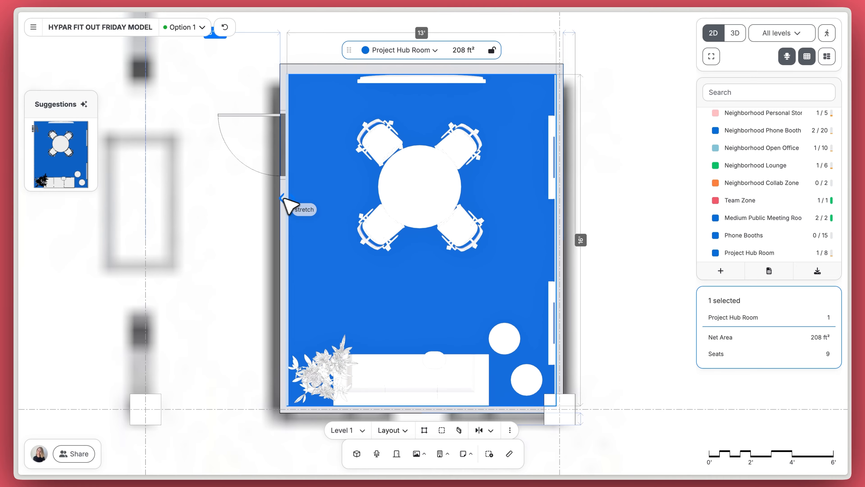
pyautogui.click(252, 206)
# Step: Review the new door's style and flip options
pyautogui.click(262, 123)
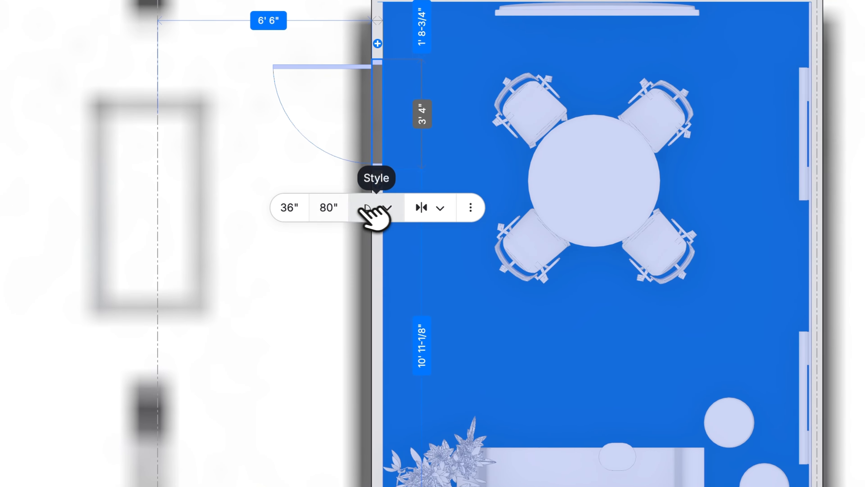
pyautogui.click(286, 205)
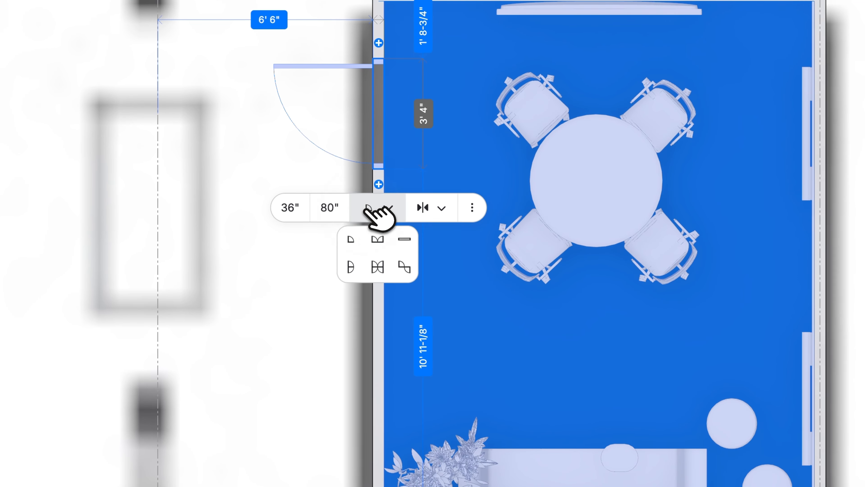
pyautogui.click(434, 214)
pyautogui.click(442, 243)
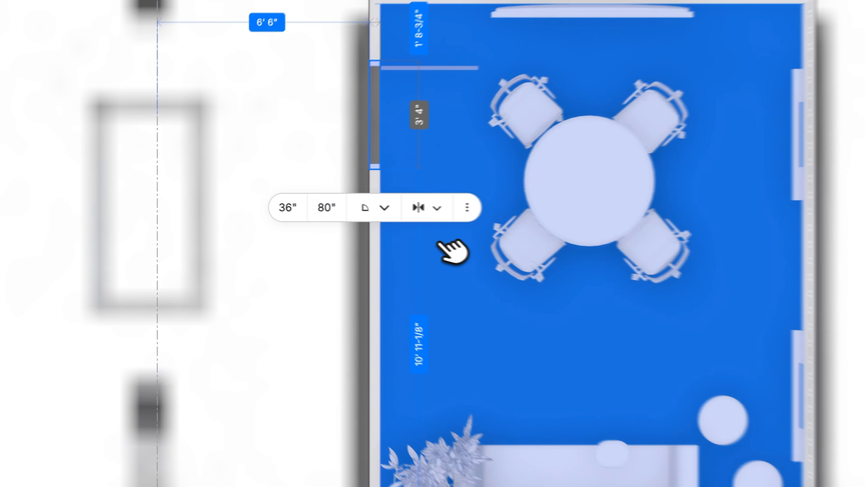
pyautogui.click(328, 73)
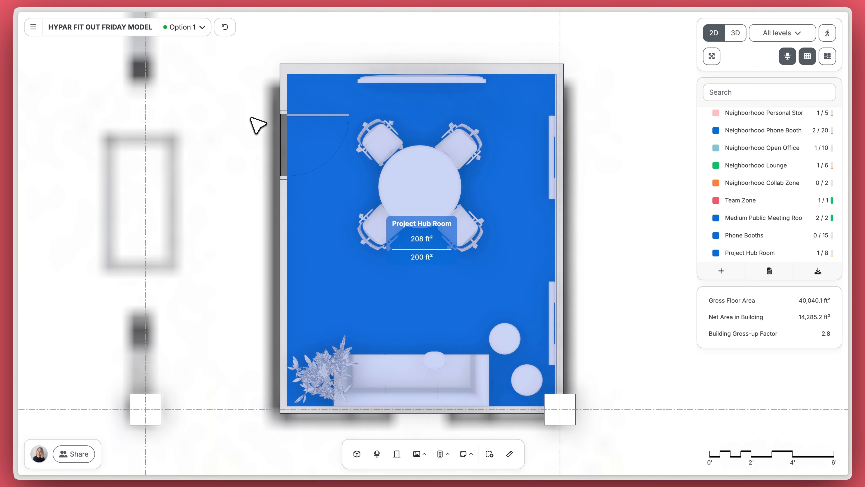
pyautogui.scroll(3, 258, 126)
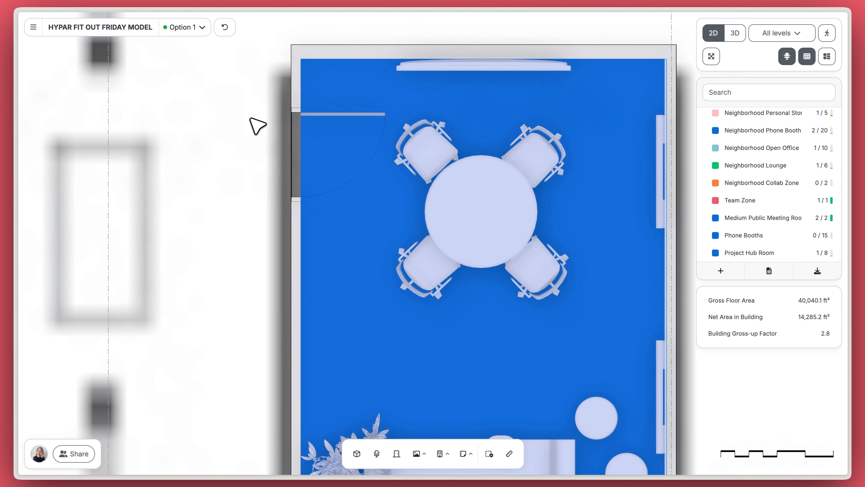
pyautogui.scroll(2, 258, 125)
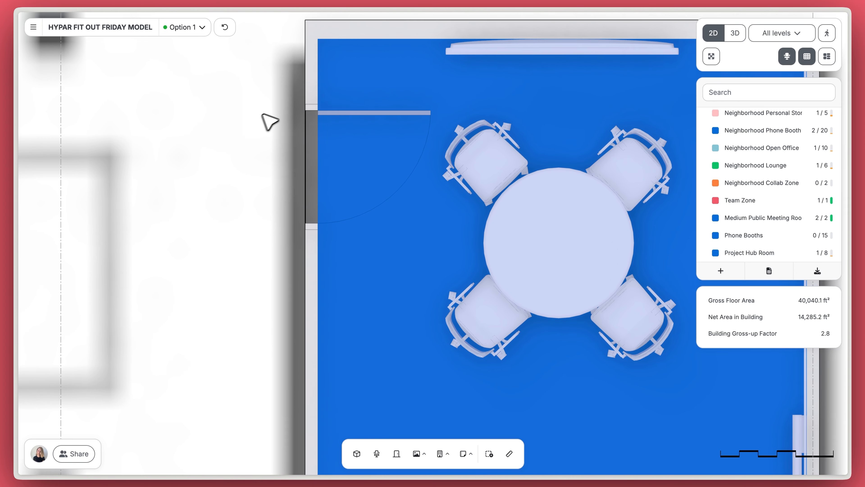
pyautogui.click(342, 114)
pyautogui.scroll(3, 356, 85)
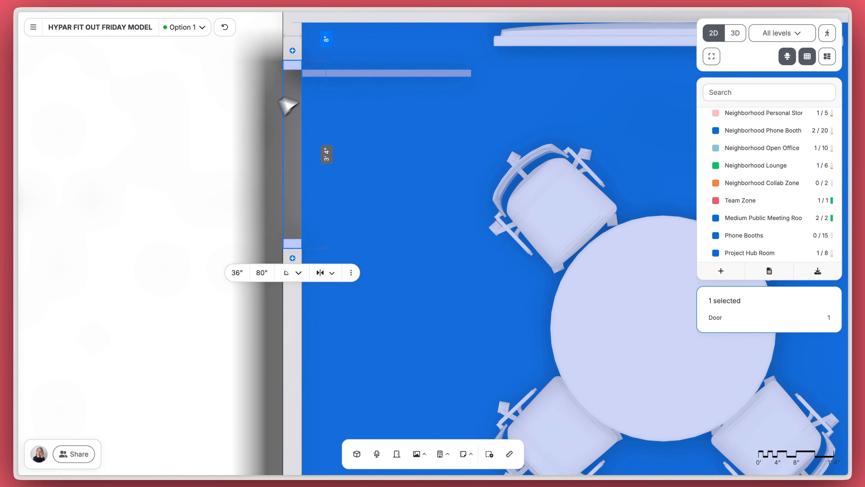
pyautogui.click(244, 128)
pyautogui.scroll(-5, 244, 128)
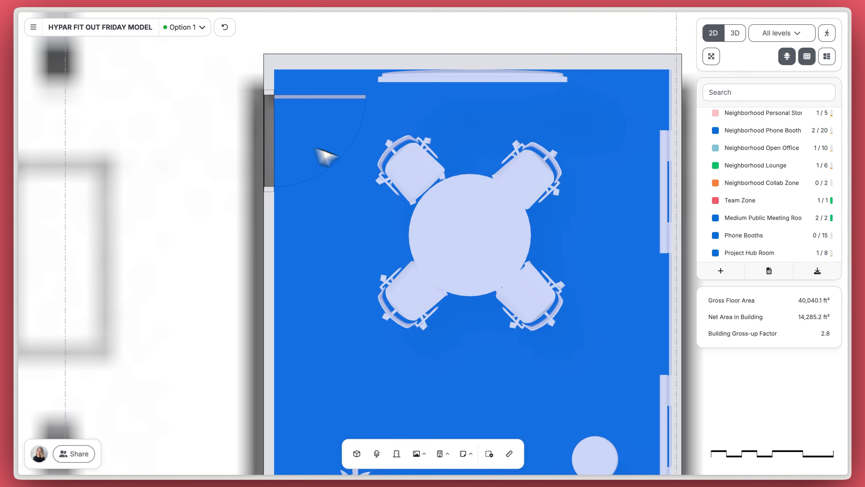
# Step: Move the nearest chair into the door's swing and accept the door-chair conflict
pyautogui.click(412, 177)
pyautogui.click(412, 175)
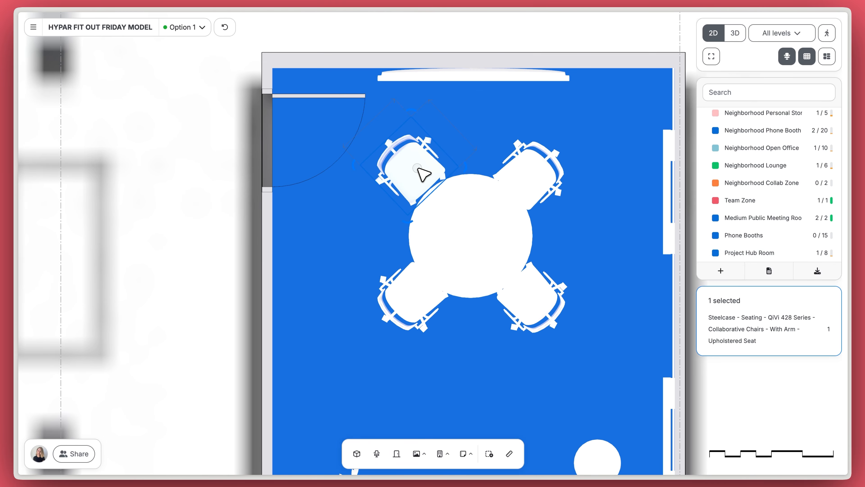
pyautogui.moveTo(414, 175); pyautogui.dragTo(391, 165)
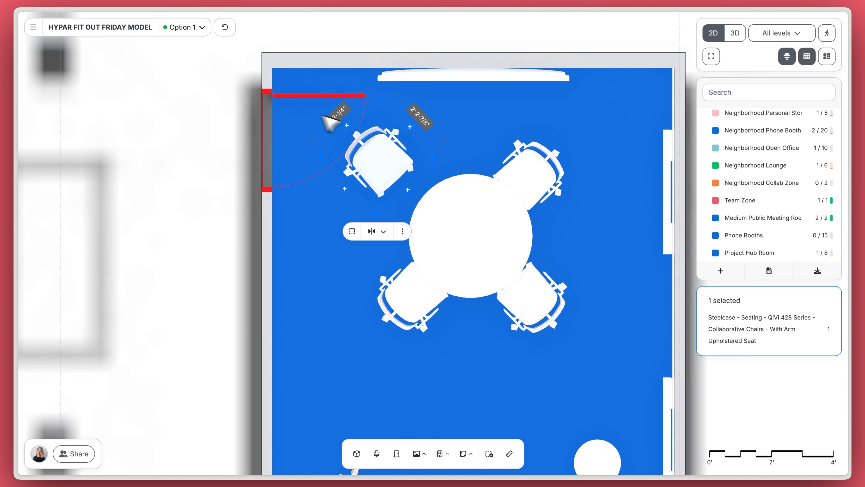
pyautogui.click(237, 140)
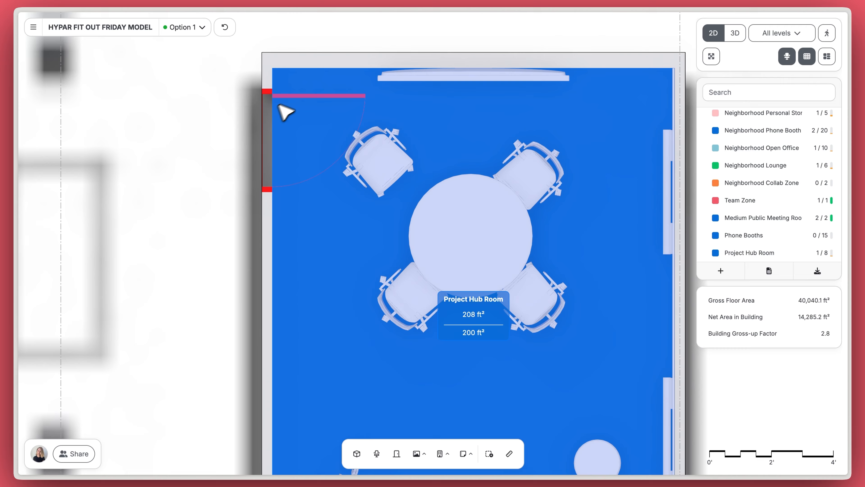
pyautogui.click(294, 98)
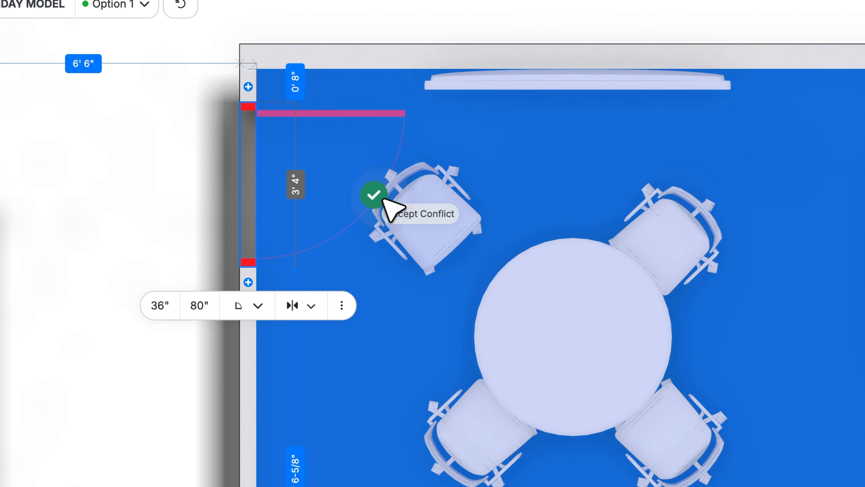
pyautogui.click(383, 199)
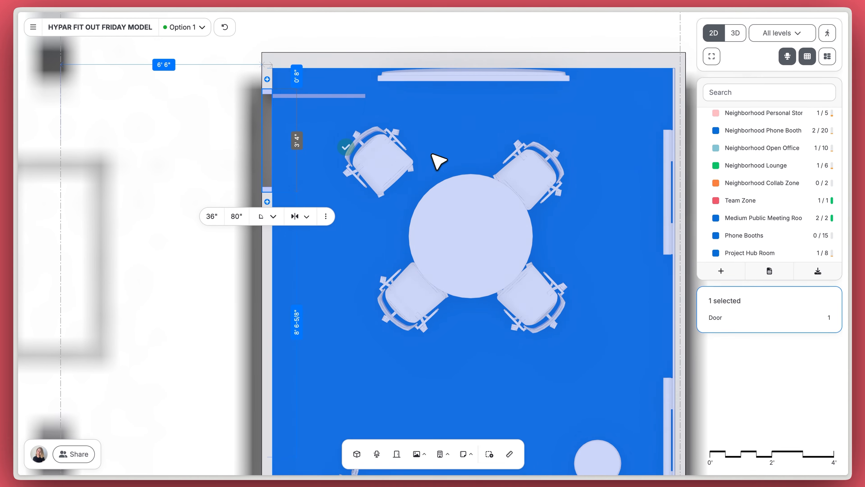
pyautogui.click(222, 141)
pyautogui.scroll(-5, 222, 141)
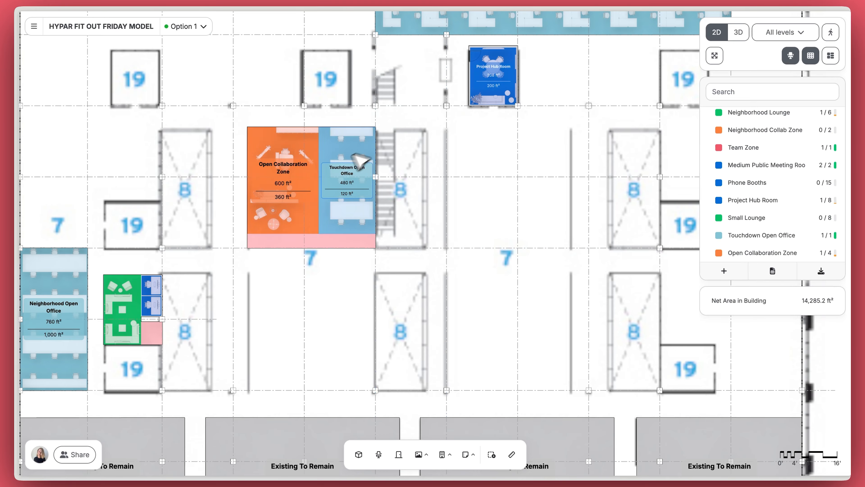
# Step: Select the collaboration, touchdown and storage zones and inspect them in 3D
pyautogui.scroll(5, 312, 225)
pyautogui.click(320, 220)
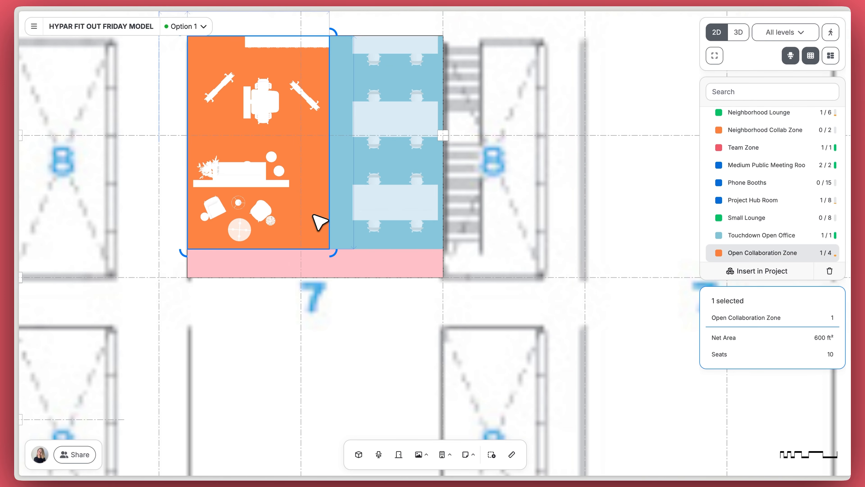
pyautogui.keyDown('shift'); pyautogui.click(350, 237); pyautogui.keyUp('shift')
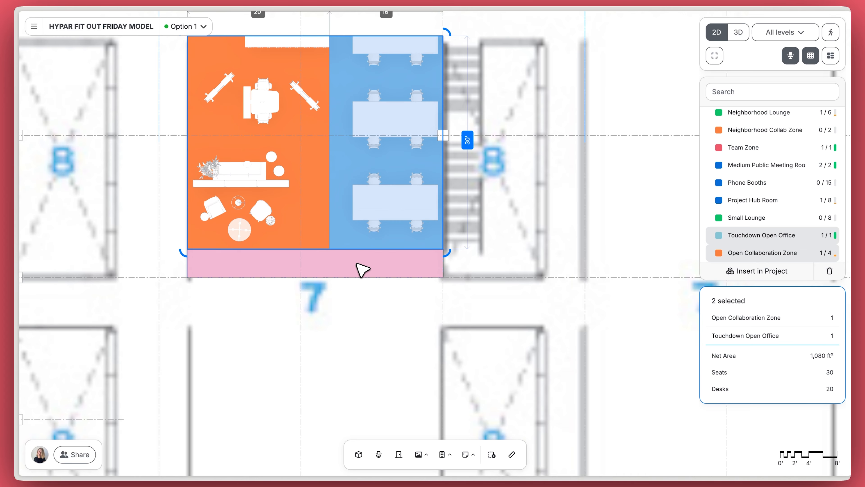
pyautogui.keyDown('shift'); pyautogui.click(365, 262); pyautogui.keyUp('shift')
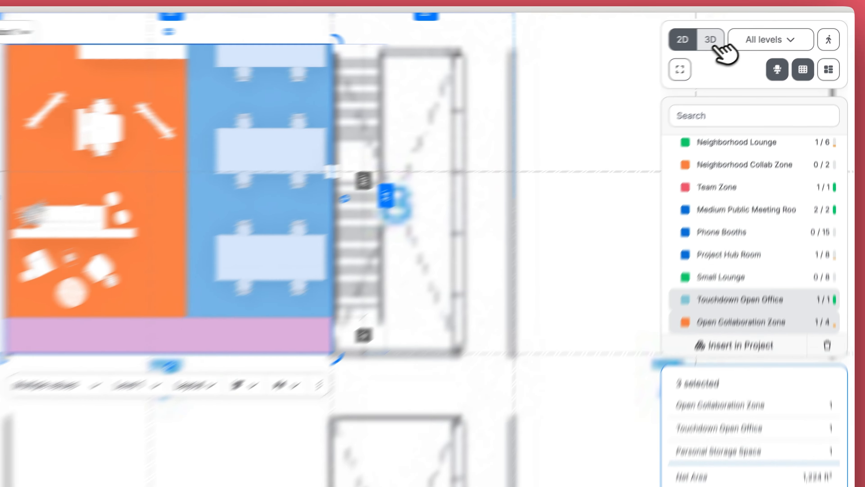
pyautogui.click(737, 32)
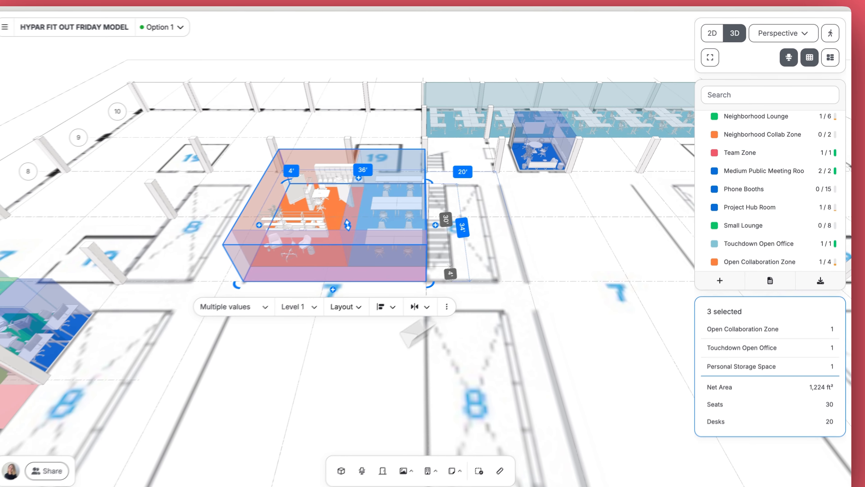
pyautogui.moveTo(277, 381); pyautogui.dragTo(383, 317, button='right')
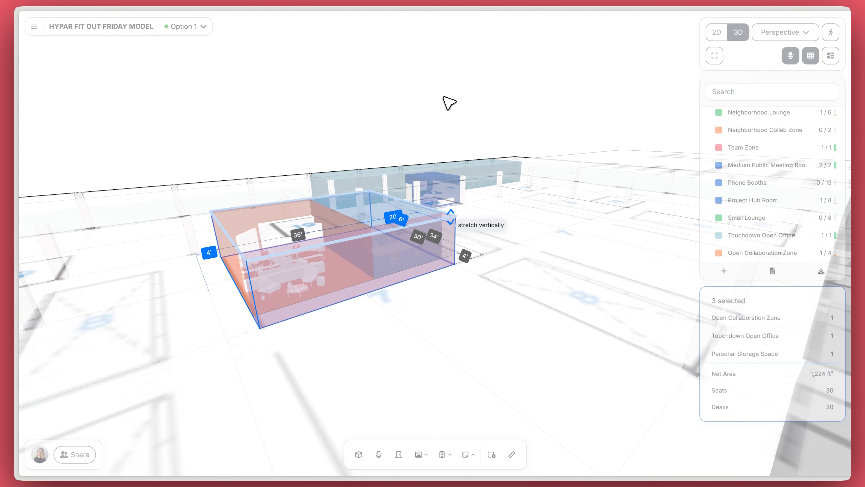
pyautogui.moveTo(458, 79); pyautogui.dragTo(458, 76)
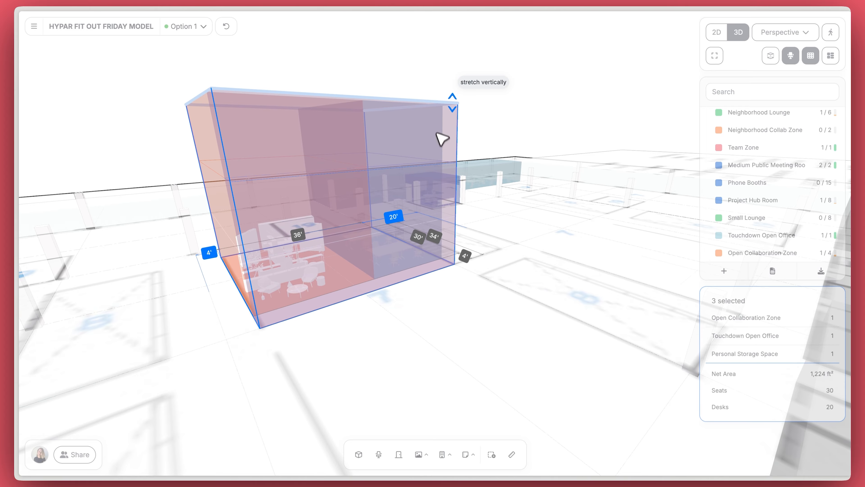
pyautogui.moveTo(441, 138); pyautogui.dragTo(438, 144)
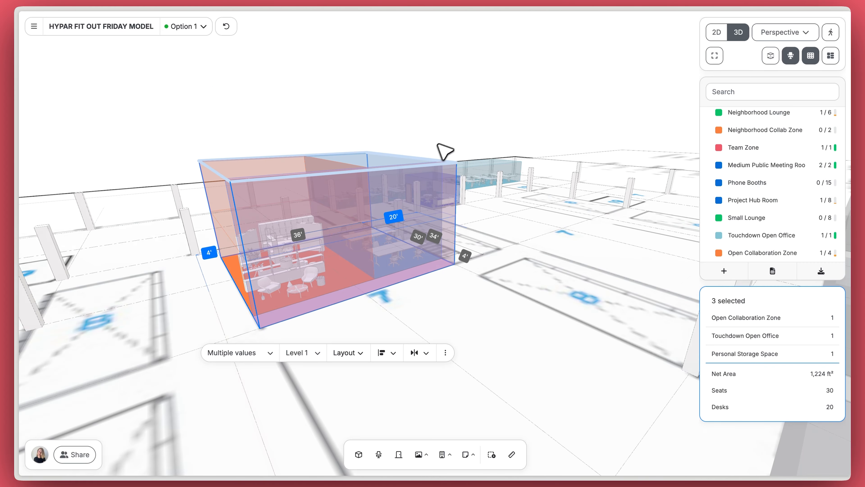
pyautogui.click(483, 106)
# Step: Reselect the three zones and paste the first copy beside the right stair
pyautogui.click(717, 32)
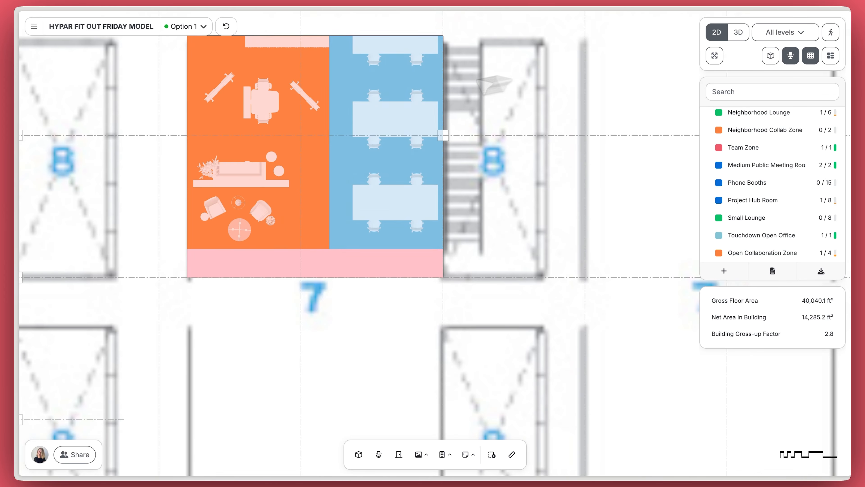
pyautogui.click(321, 199)
pyautogui.keyDown('shift'); pyautogui.click(353, 183); pyautogui.keyUp('shift')
pyautogui.keyDown('shift'); pyautogui.click(386, 264); pyautogui.keyUp('shift')
pyautogui.scroll(-5, 490, 260)
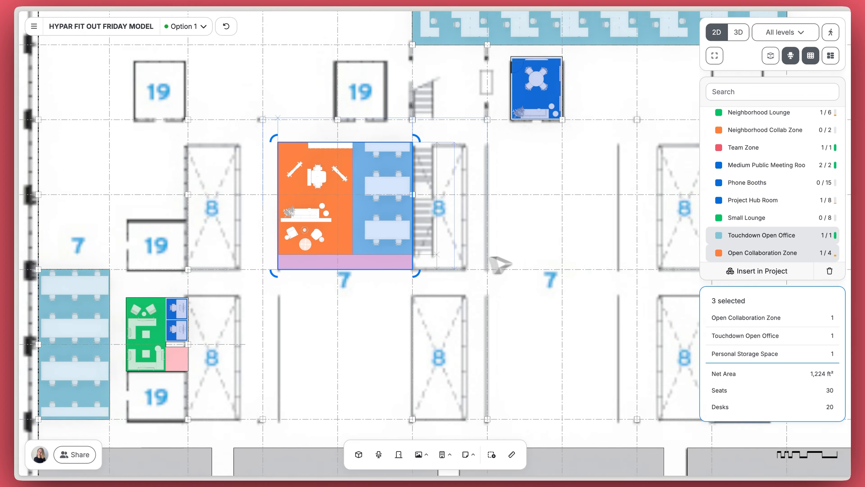
pyautogui.press('super+v')
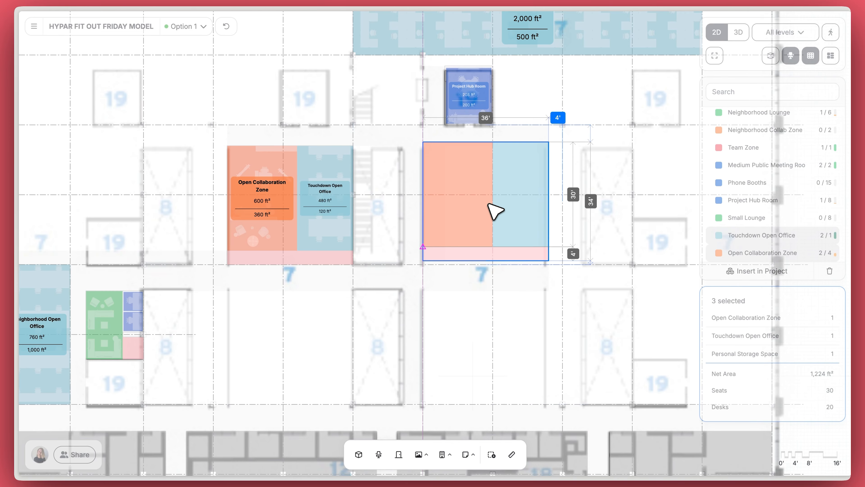
pyautogui.click(494, 213)
# Step: Paste two more copies of the zone block at lower left and lower right
pyautogui.press('super+v')
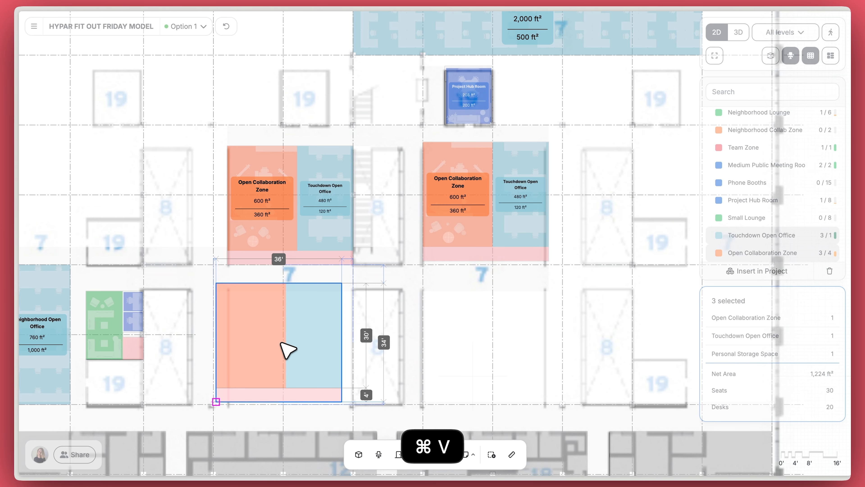
pyautogui.click(284, 344)
pyautogui.press('super+v')
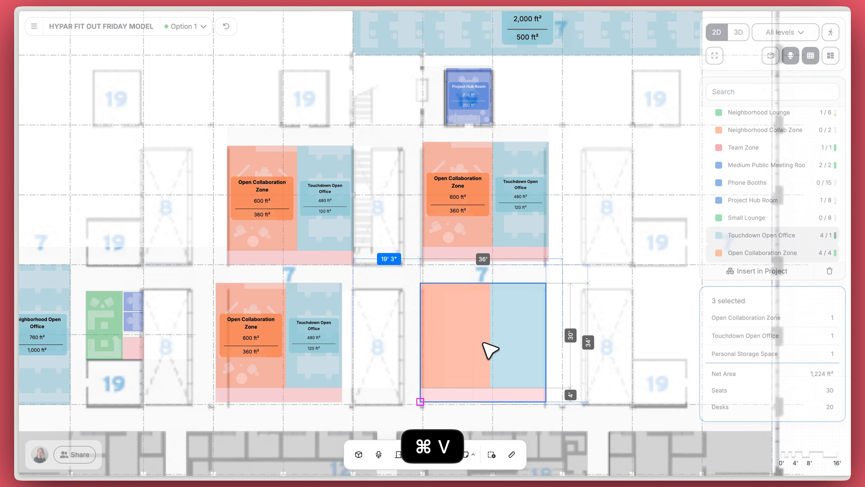
pyautogui.click(492, 351)
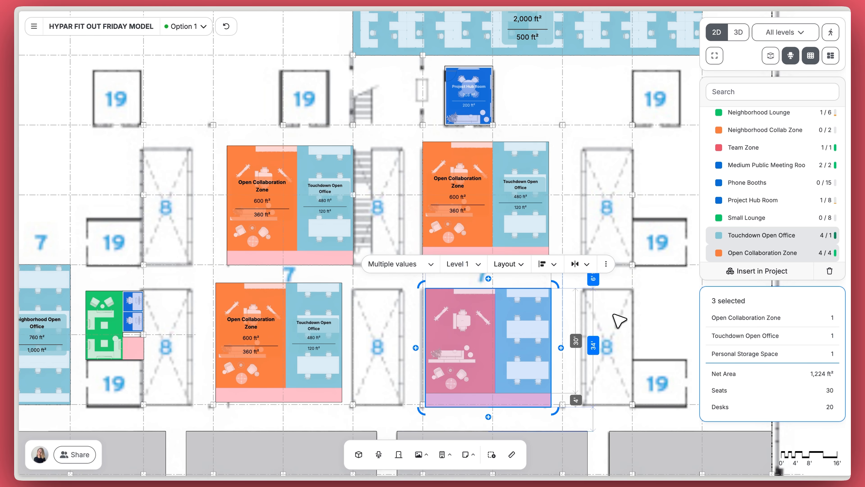
pyautogui.click(618, 321)
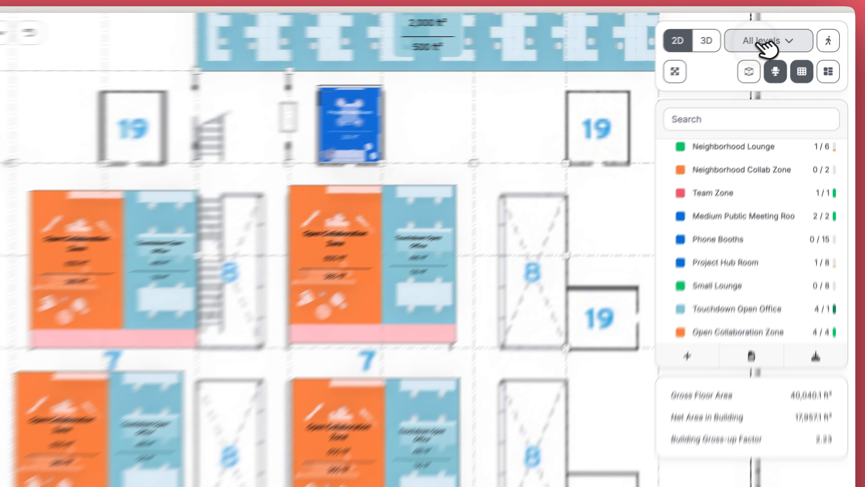
pyautogui.click(780, 33)
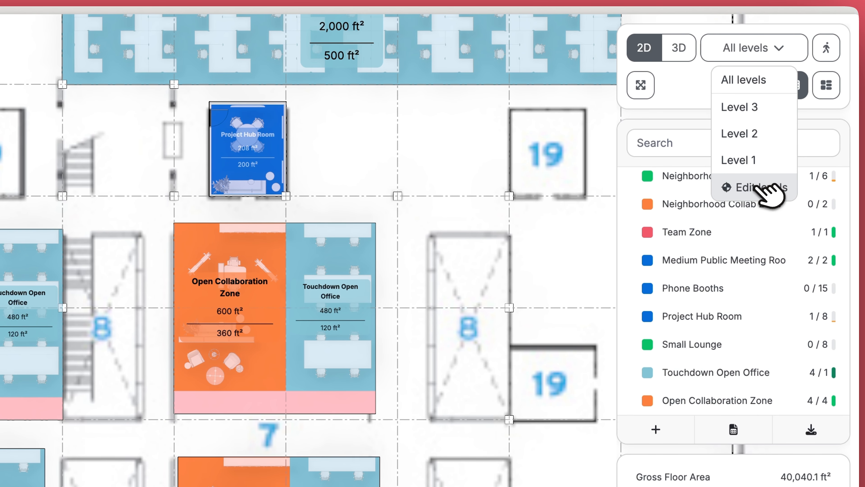
# Step: Set both Level 1 and Level 2 heights to 15' in the level editor
pyautogui.click(767, 186)
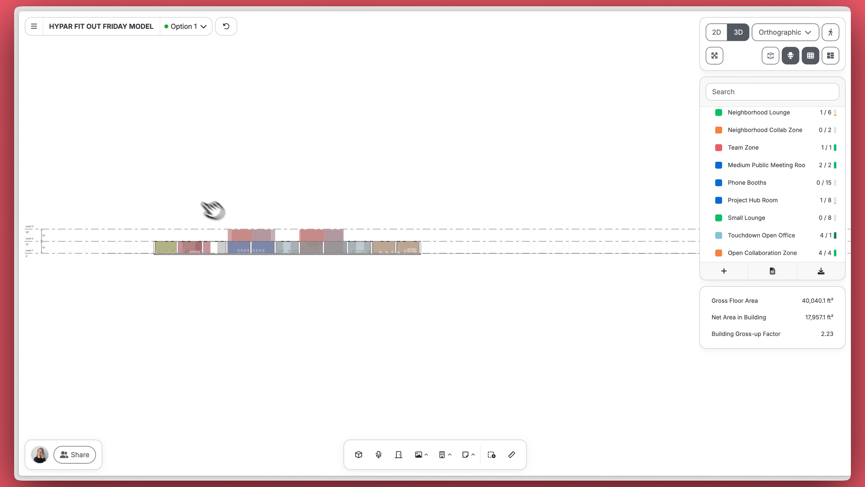
pyautogui.scroll(5, 68, 251)
pyautogui.click(80, 245)
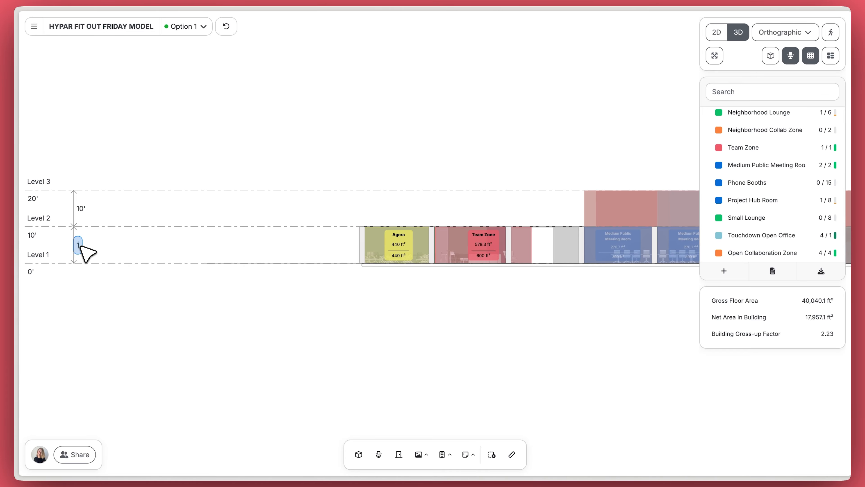
pyautogui.write('15')
pyautogui.press('Return')
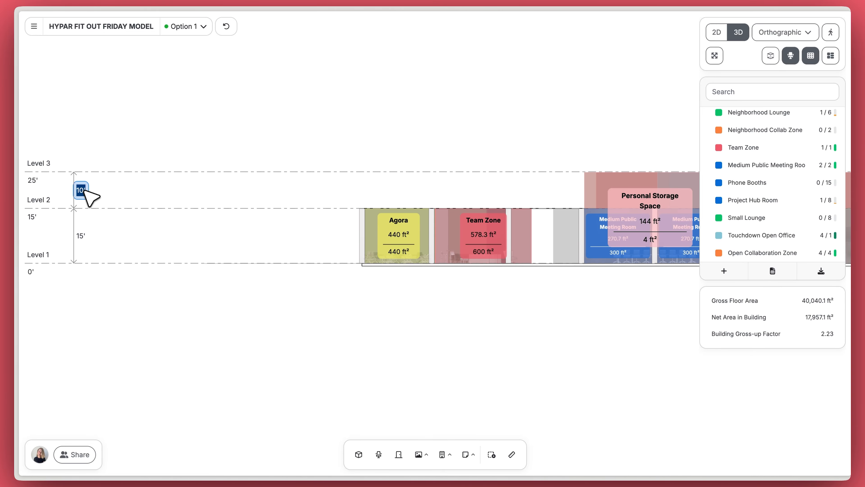
pyautogui.write('15')
pyautogui.press('Return')
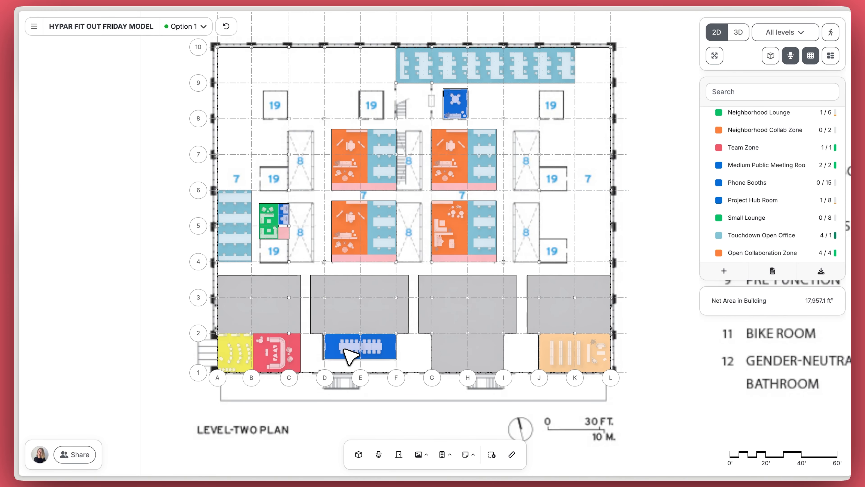
# Step: Add a circular clearance to the Medium Public Meeting Room and place it at the conference table's end
pyautogui.scroll(10, 344, 351)
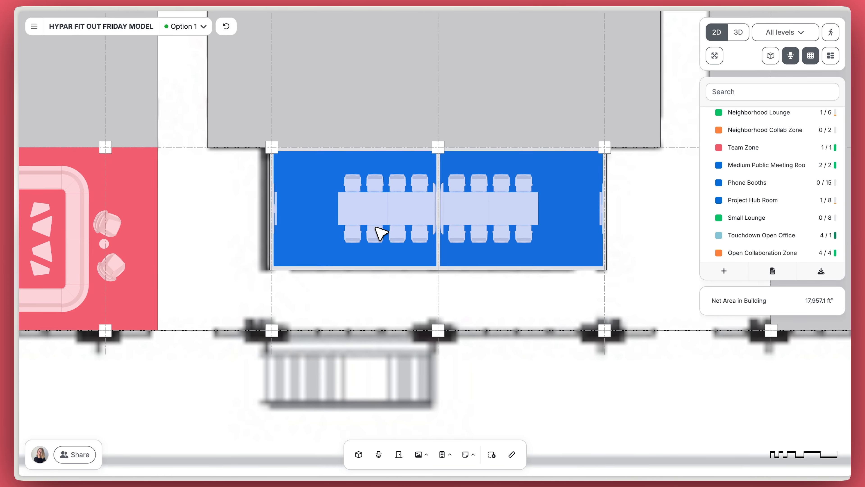
pyautogui.scroll(4, 376, 227)
pyautogui.click(314, 193)
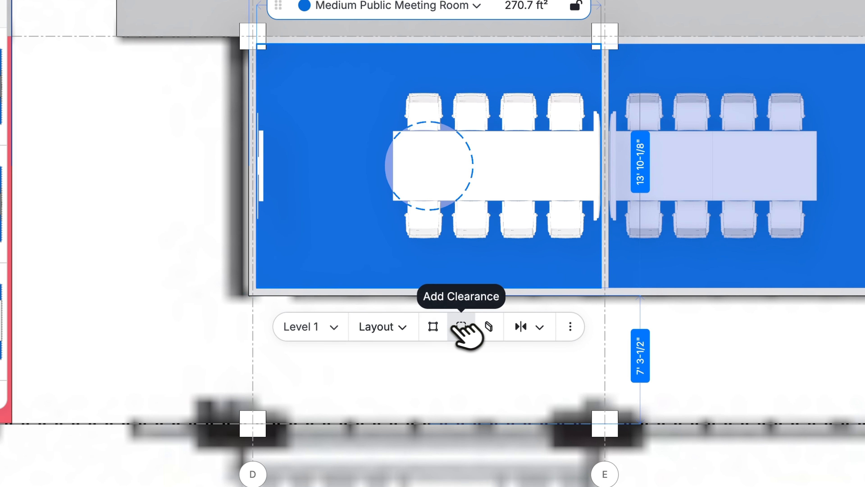
pyautogui.click(461, 326)
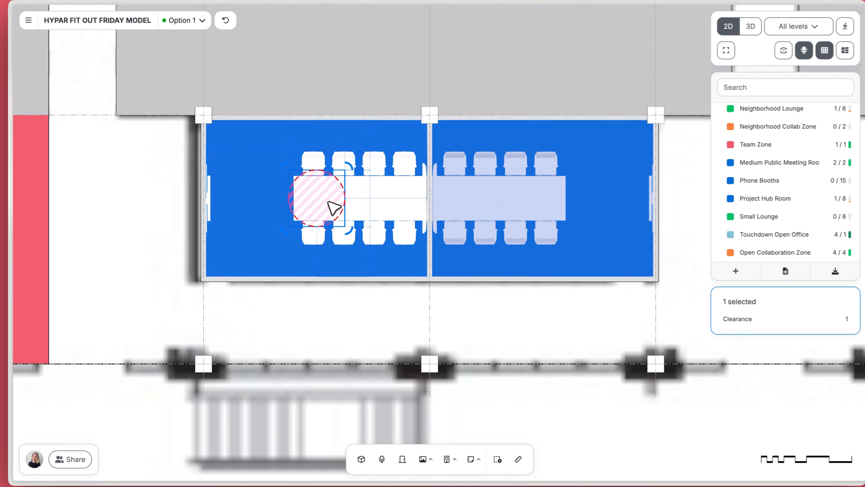
pyautogui.moveTo(330, 206); pyautogui.dragTo(265, 205)
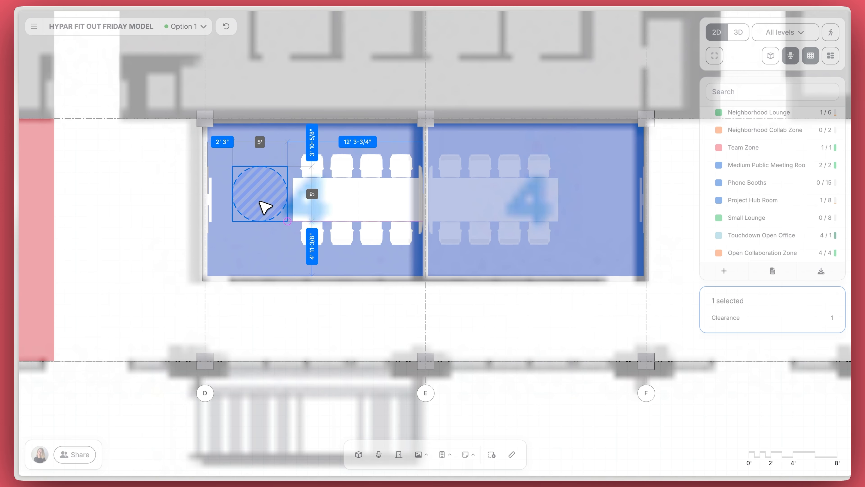
pyautogui.scroll(5, 266, 208)
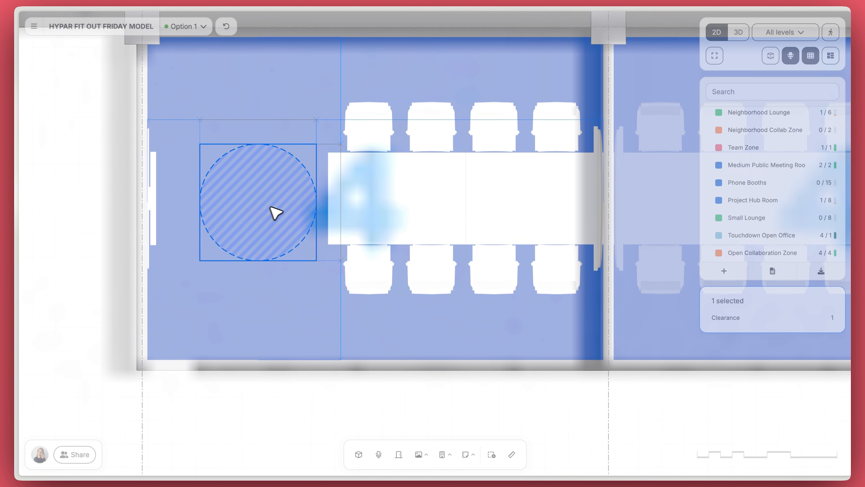
pyautogui.moveTo(271, 207); pyautogui.dragTo(269, 201)
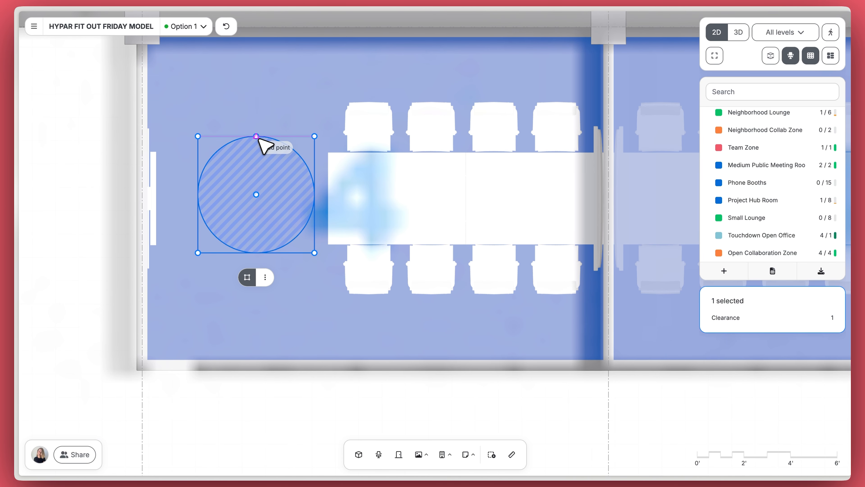
pyautogui.moveTo(259, 138); pyautogui.dragTo(262, 104)
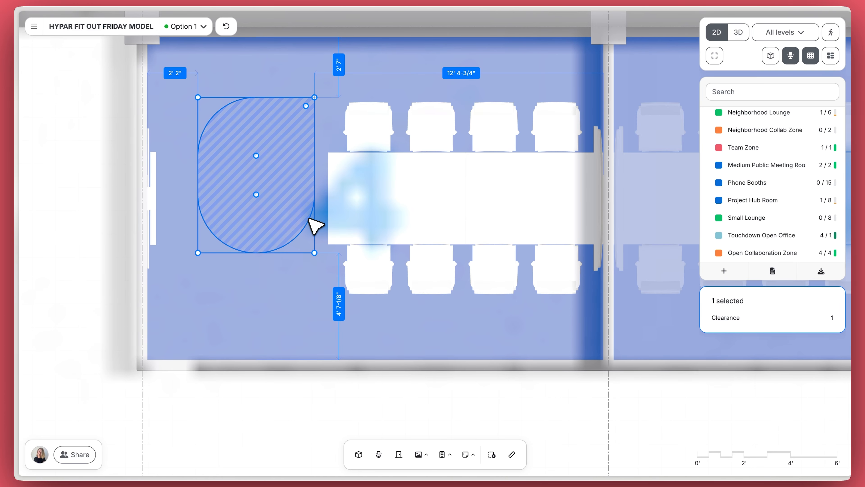
pyautogui.hotkey('ctrl', 'z')
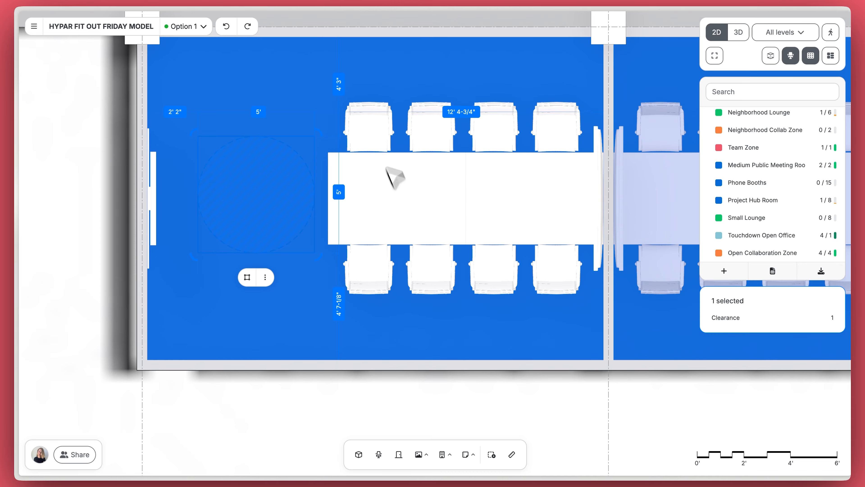
# Step: Move the top-left conference chair into the clearance, accept the conflict, then return the chair beside the table
pyautogui.click(372, 133)
pyautogui.moveTo(380, 131); pyautogui.dragTo(280, 129)
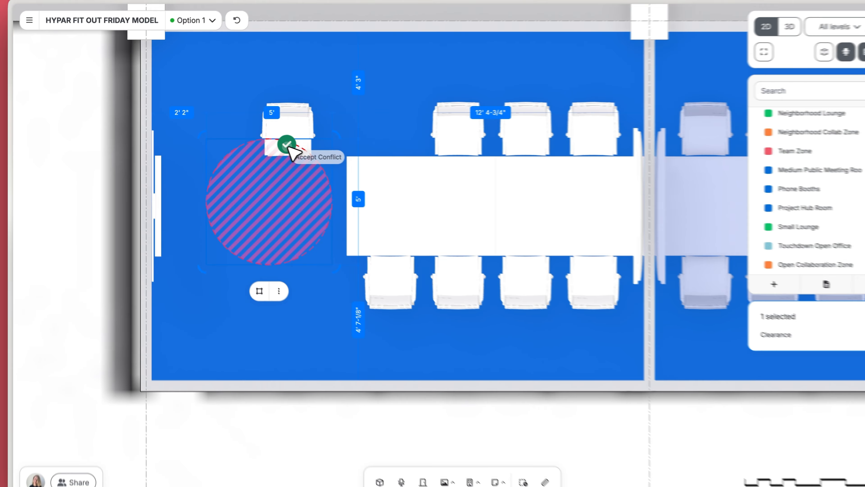
pyautogui.click(381, 164)
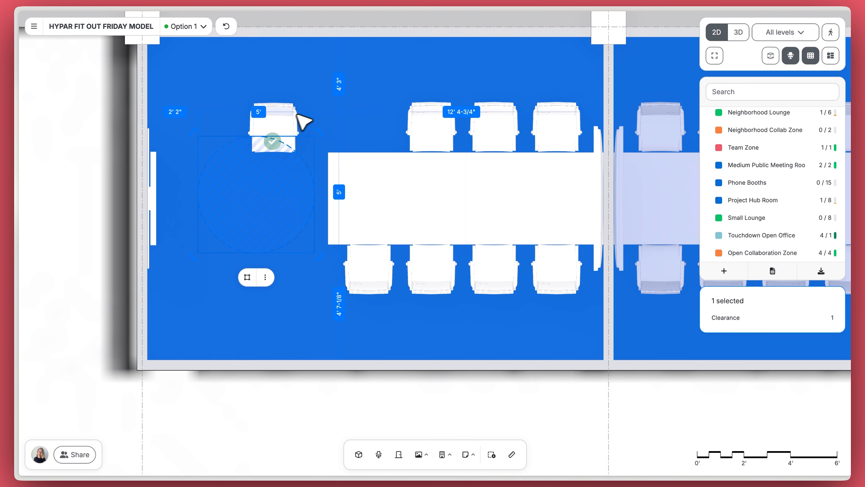
pyautogui.click(294, 121)
pyautogui.moveTo(292, 124); pyautogui.dragTo(368, 115)
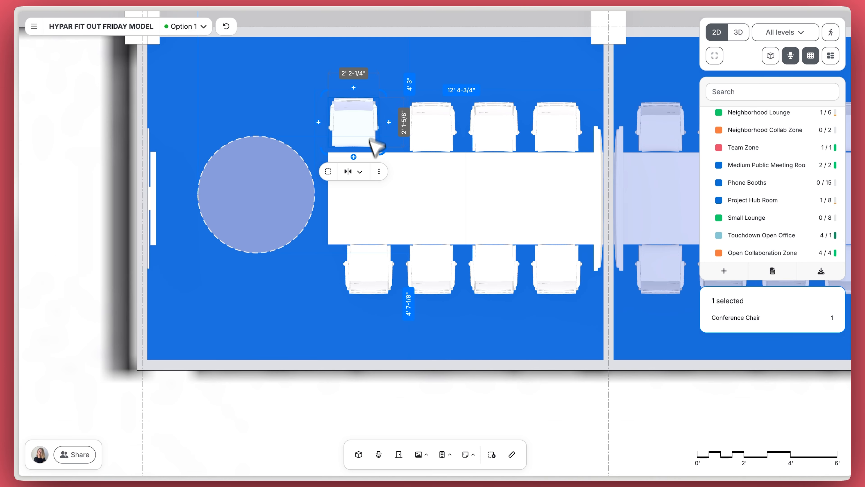
# Step: Start a dimension annotation from the top of the clearance circle
pyautogui.click(473, 454)
pyautogui.click(463, 429)
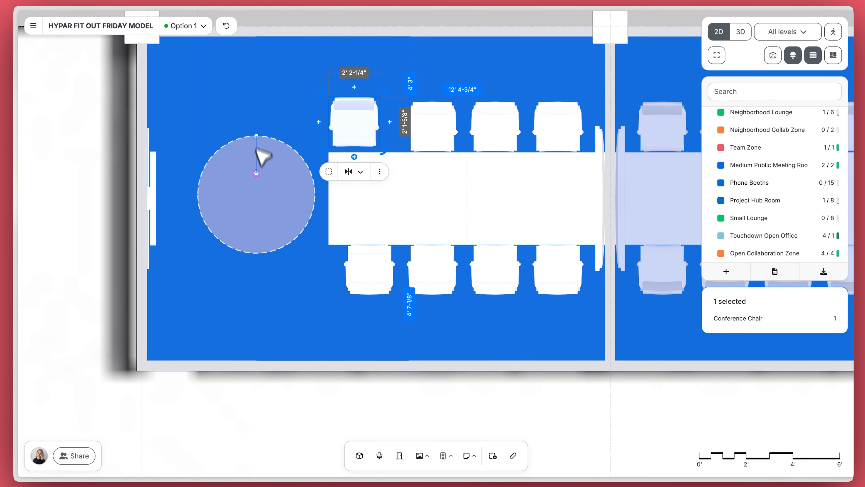
pyautogui.click(279, 127)
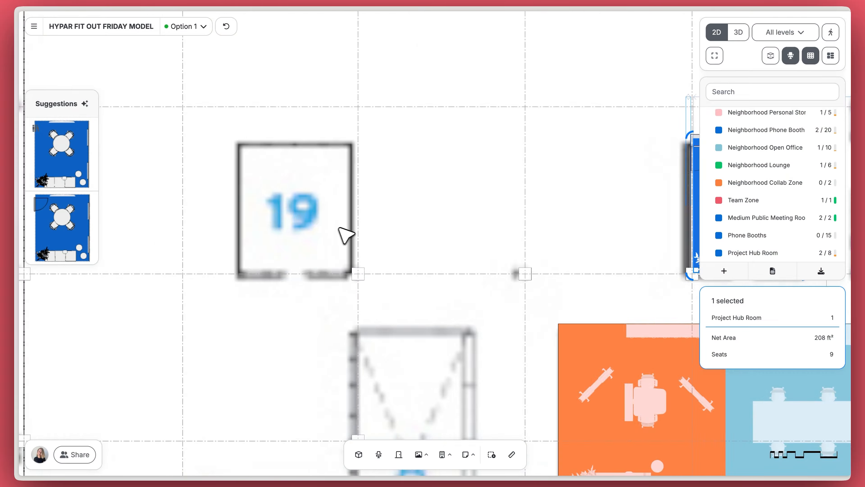
pyautogui.scroll(3, 374, 245)
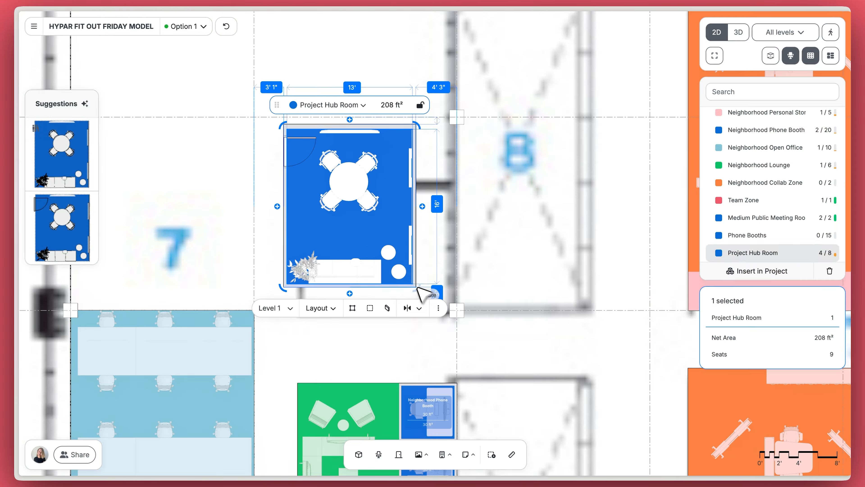
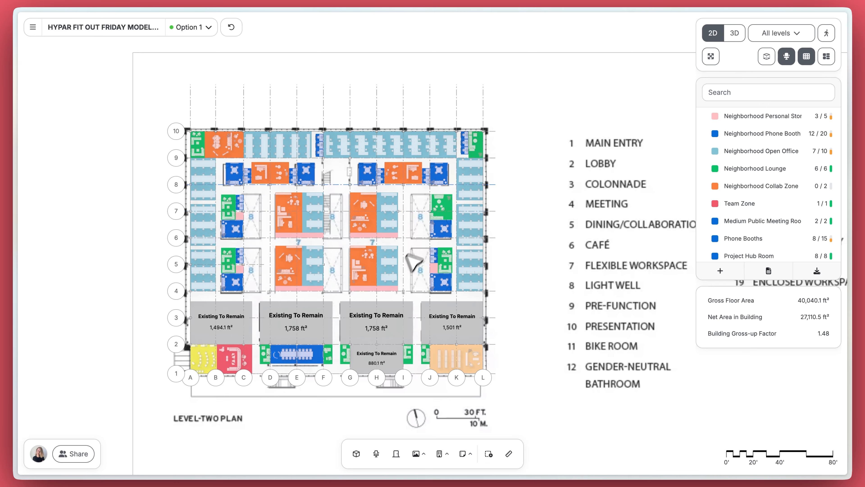
# Step: Use '+ Option' in the design options list to create Option 2 of the Level-2 plan
pyautogui.scroll(-2, 401, 270)
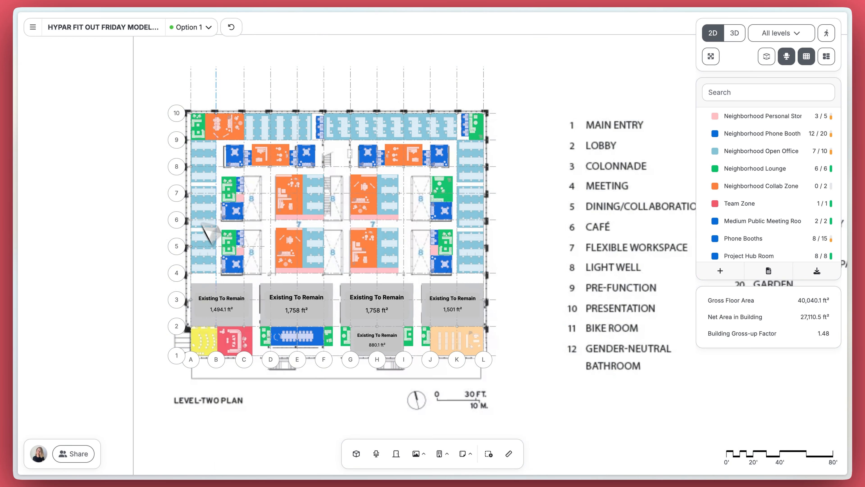
pyautogui.scroll(5, 329, 211)
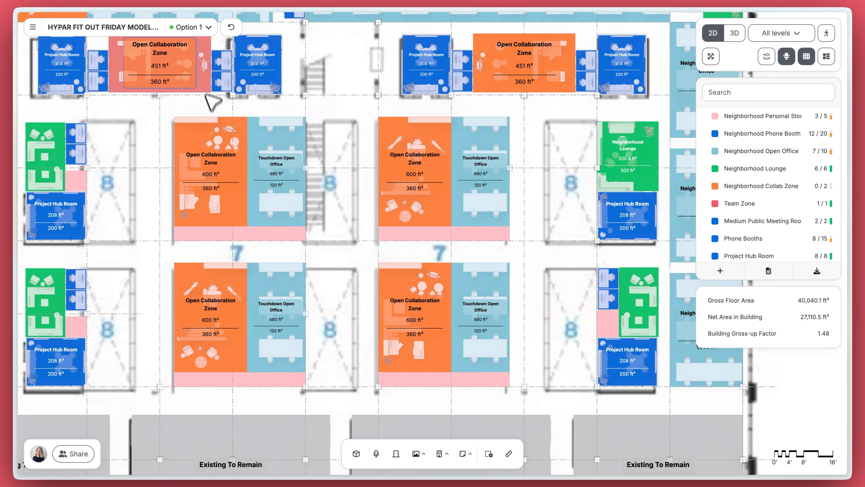
pyautogui.click(203, 27)
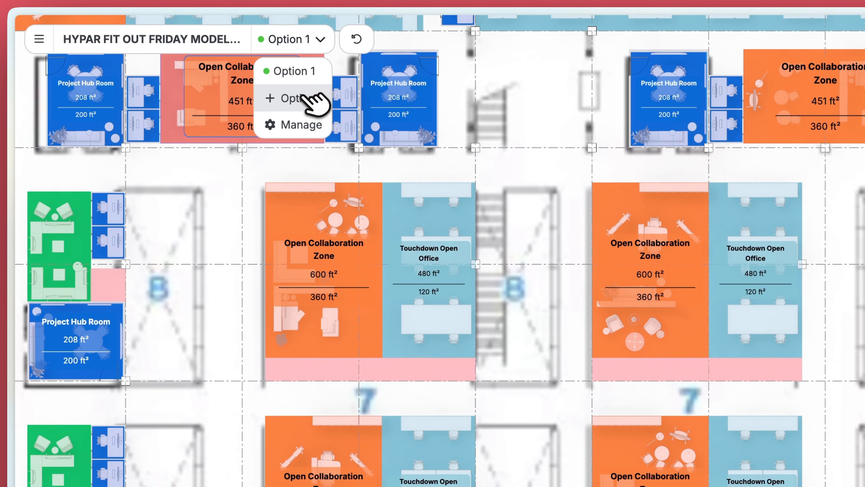
pyautogui.click(304, 98)
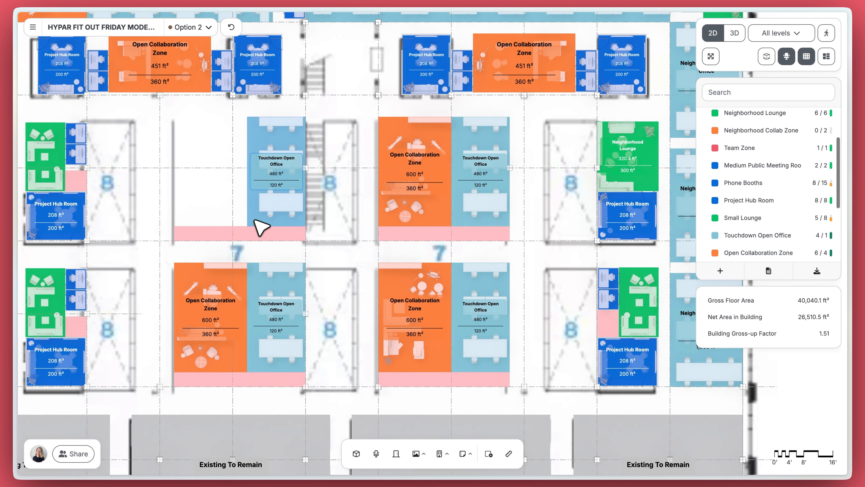
# Step: Delete a pink storage strip, an Open Collaboration Zone and a Touchdown Open Office
pyautogui.click(257, 232)
pyautogui.press('Delete')
pyautogui.click(437, 212)
pyautogui.press('Delete')
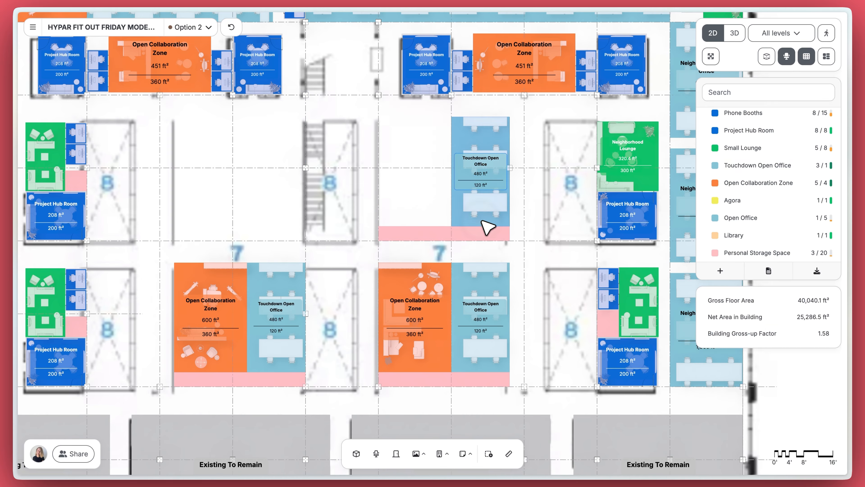
pyautogui.click(481, 219)
pyautogui.press('Delete')
# Step: Delete the remaining storage strips and the left and right collaboration and touchdown spaces
pyautogui.click(429, 230)
pyautogui.press('Delete')
pyautogui.click(242, 280)
pyautogui.press('Delete')
pyautogui.click(254, 283)
pyautogui.press('Delete')
pyautogui.click(251, 378)
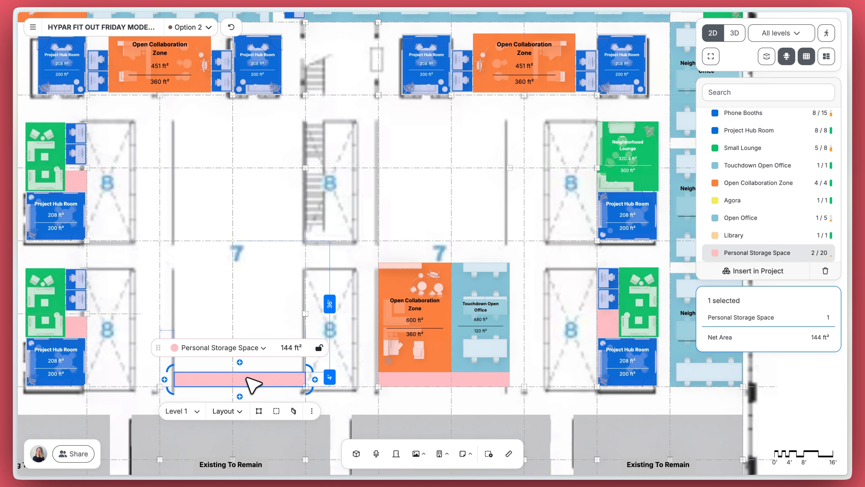
pyautogui.press('Delete')
pyautogui.click(430, 364)
pyautogui.press('Delete')
pyautogui.click(490, 370)
pyautogui.press('Delete')
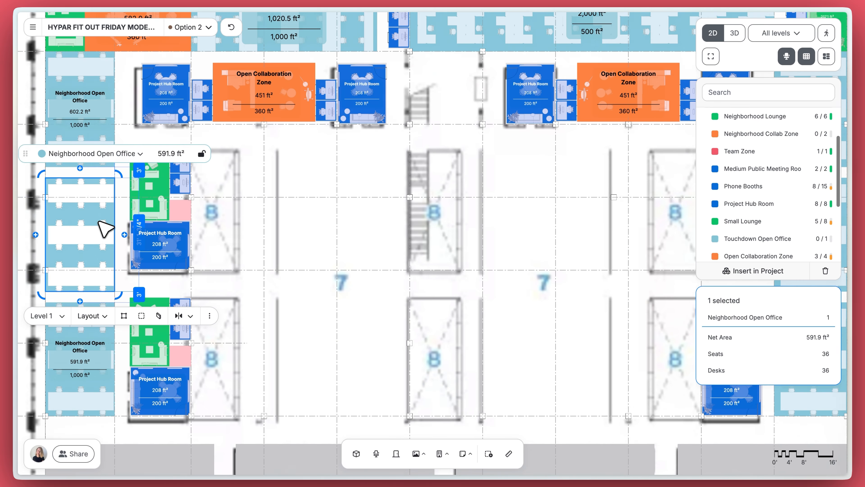
# Step: Move a Neighborhood Open Office into the emptied bay and paste a copy of the Neighborhood Lounge
pyautogui.moveTo(106, 226); pyautogui.dragTo(380, 205)
pyautogui.scroll(3, 398, 194)
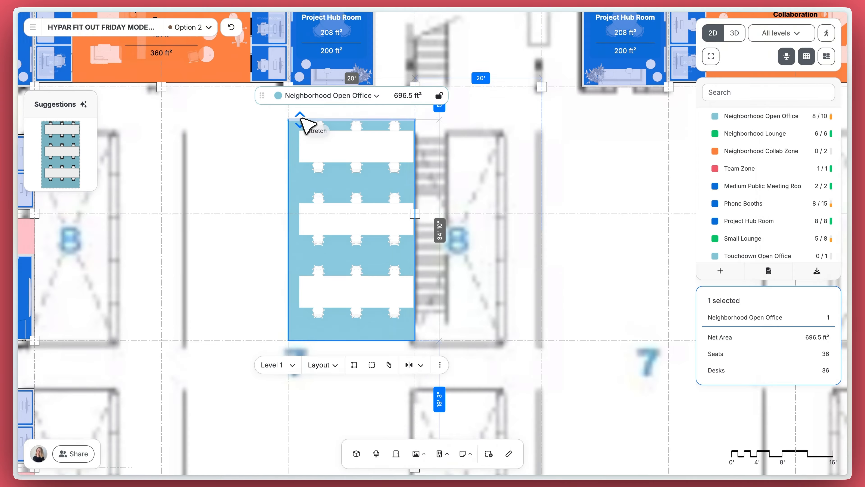
pyautogui.hscroll(-5, 428, 251)
pyautogui.click(192, 162)
pyautogui.press('super+c')
pyautogui.press('super+v')
# Step: Copy a Neighborhood Phone Booth under the new lounge and widen the lounge across both booths
pyautogui.click(205, 137)
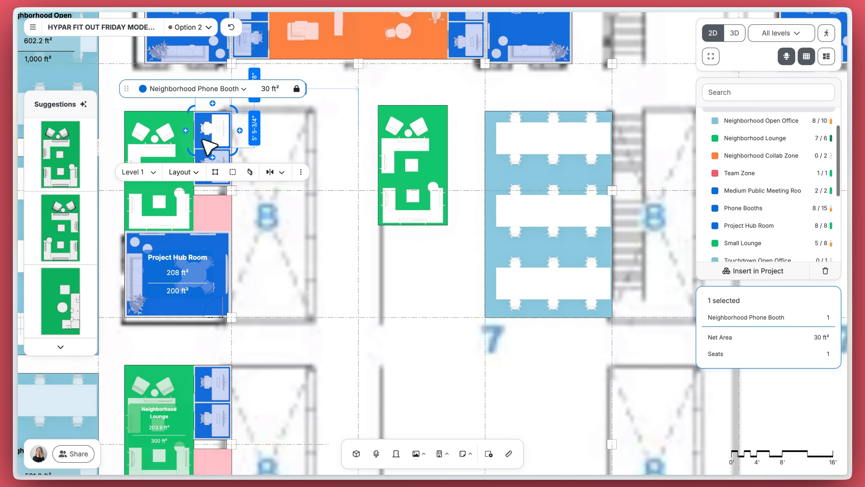
pyautogui.press('super+c')
pyautogui.press('super+v')
pyautogui.scroll(5, 419, 262)
pyautogui.moveTo(428, 278); pyautogui.dragTo(404, 240)
pyautogui.scroll(2, 408, 249)
pyautogui.click(425, 223)
pyautogui.moveTo(489, 85); pyautogui.dragTo(498, 85)
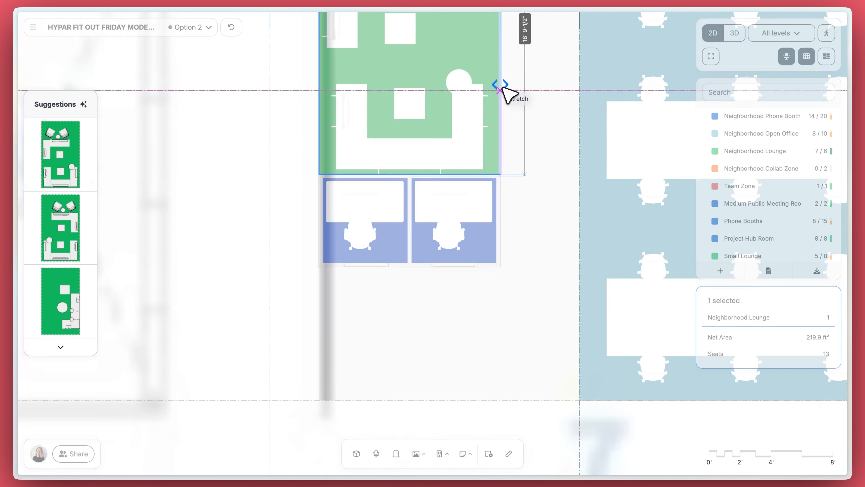
pyautogui.scroll(-5, 411, 345)
# Step: Copy a personal storage block below the booths and stretch its edges to match the lounge
pyautogui.click(170, 249)
pyautogui.press('super+c')
pyautogui.press('super+v')
pyautogui.moveTo(391, 350); pyautogui.dragTo(391, 350)
pyautogui.scroll(8, 387, 363)
pyautogui.moveTo(340, 397); pyautogui.dragTo(340, 411)
pyautogui.moveTo(276, 300); pyautogui.dragTo(267, 300)
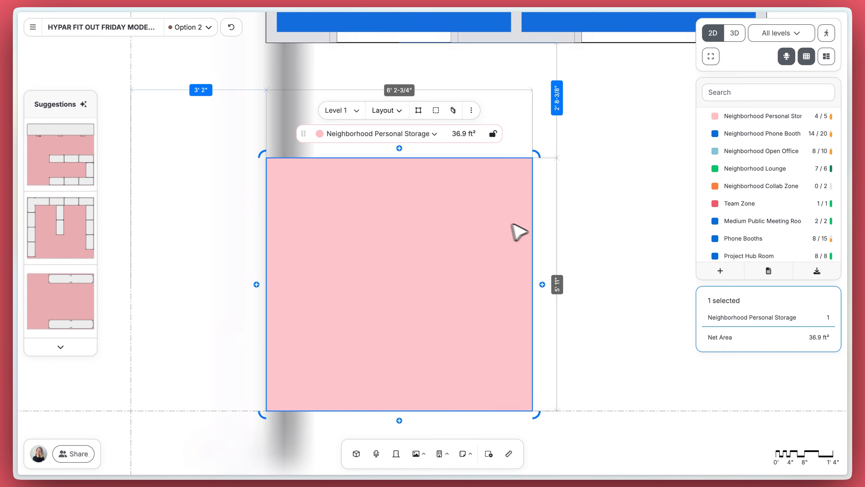
pyautogui.scroll(-3, 512, 224)
pyautogui.moveTo(383, 252); pyautogui.dragTo(519, 252)
pyautogui.scroll(-5, 374, 330)
pyautogui.click(374, 330)
# Step: Select the new Neighborhood Open Office and Lounge blocks to check them, then clear the selection
pyautogui.click(477, 140)
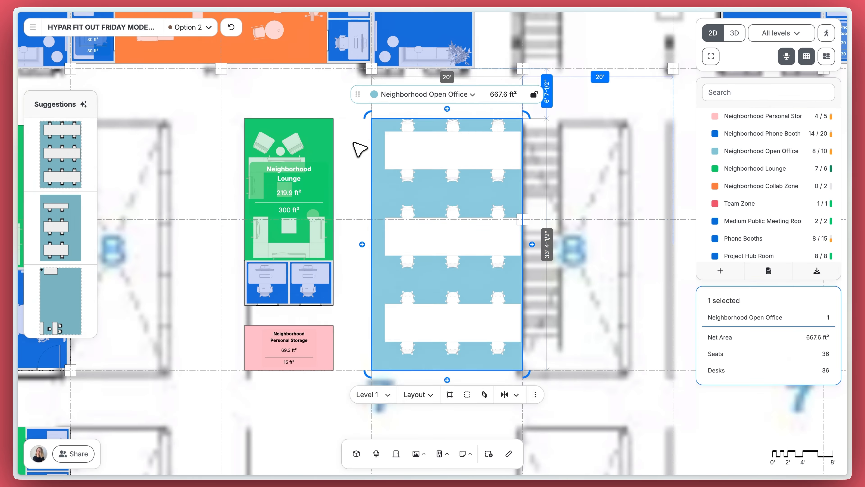
pyautogui.click(429, 205)
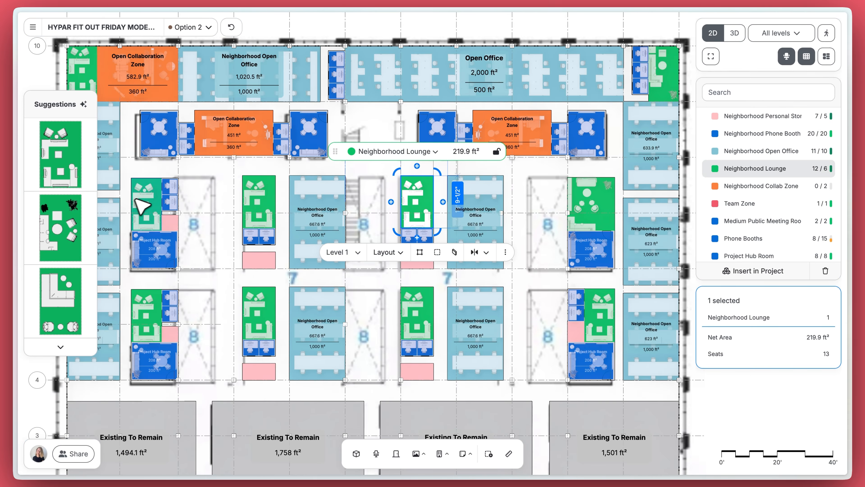
pyautogui.click(271, 299)
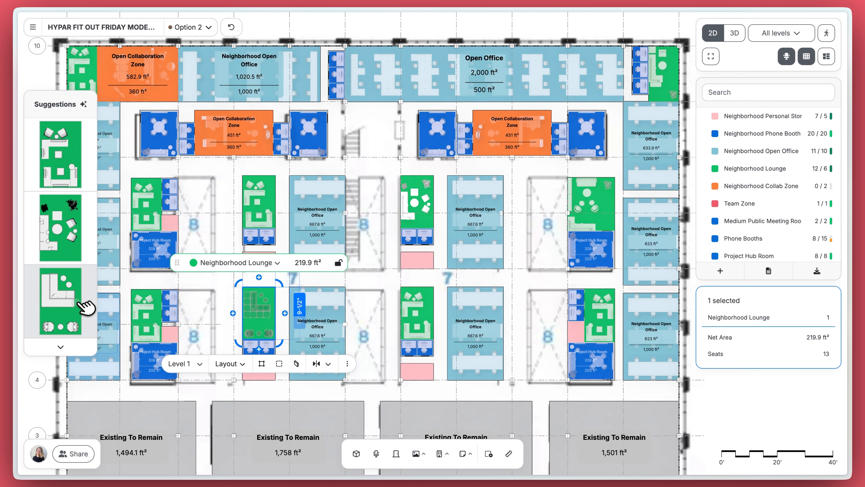
pyautogui.click(382, 394)
pyautogui.scroll(5, 382, 336)
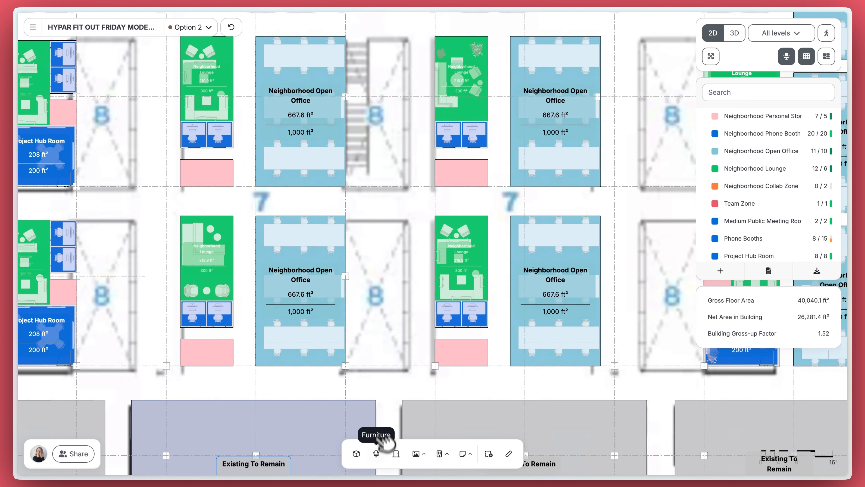
# Step: Drag a potted tree from the Furniture library into the lounge, then search 'w' and add a whiteboard
pyautogui.click(380, 449)
pyautogui.moveTo(394, 414); pyautogui.dragTo(253, 248)
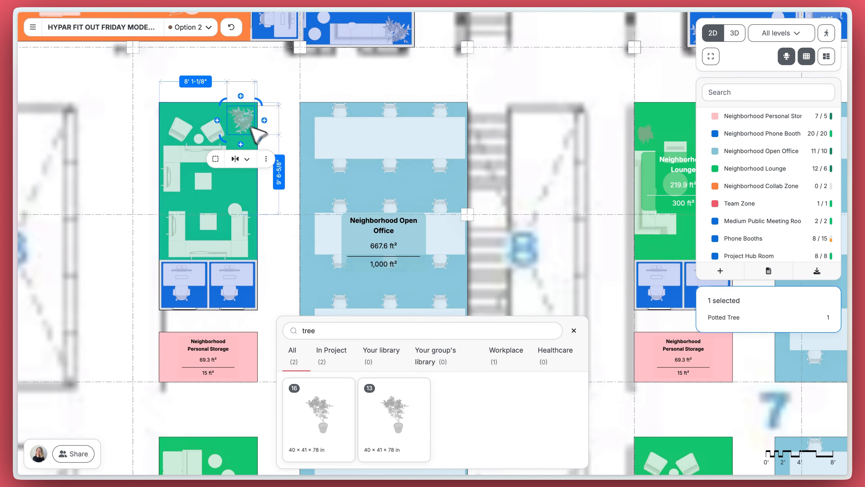
pyautogui.doubleClick(501, 327)
pyautogui.write('whi')
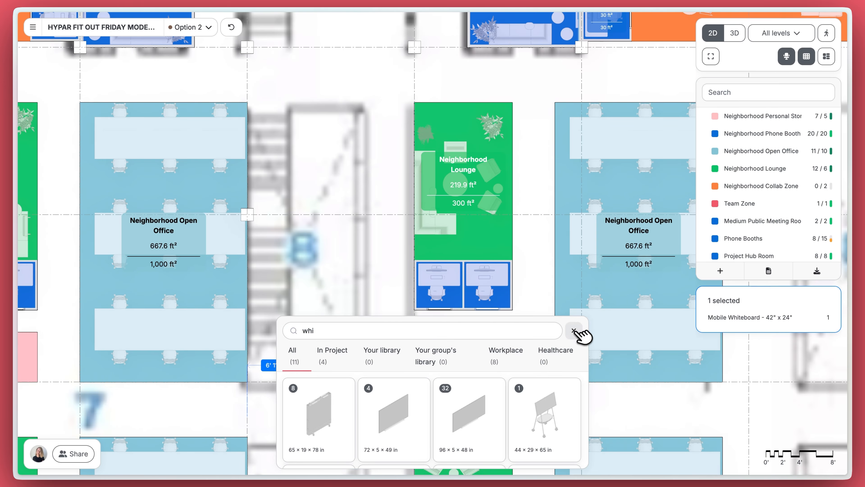
pyautogui.click(574, 330)
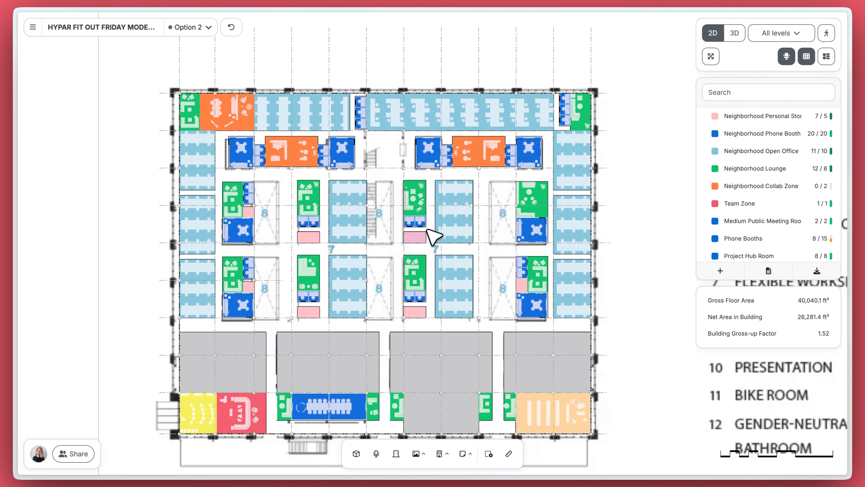
# Step: Toggle between Option 1 and Option 2 to compare the layouts, ending on Option 2
pyautogui.scroll(-5, 433, 235)
pyautogui.moveTo(427, 229); pyautogui.dragTo(427, 219, button='middle')
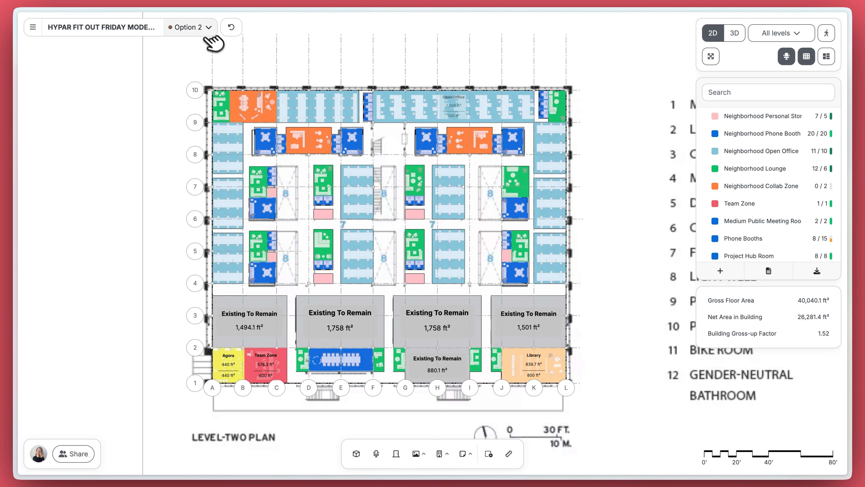
pyautogui.click(202, 50)
pyautogui.click(199, 65)
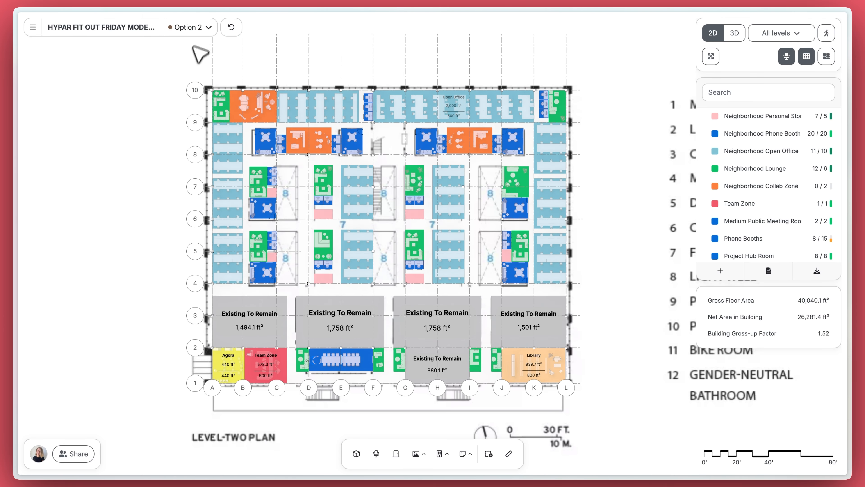
pyautogui.click(197, 48)
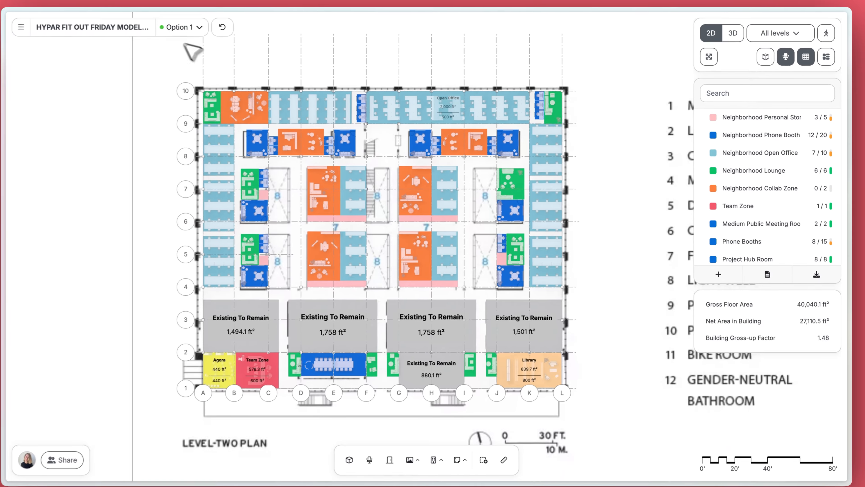
pyautogui.click(183, 27)
pyautogui.click(196, 65)
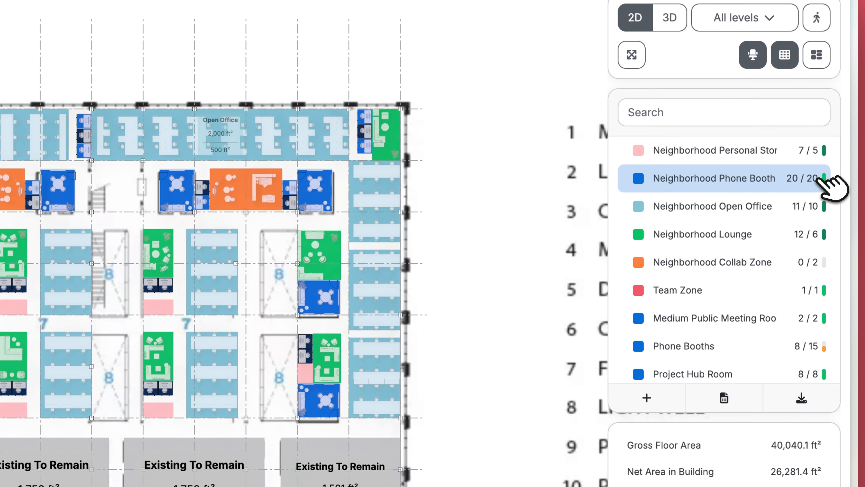
# Step: Set the Neighborhood Phone Booth requirement count to 25
pyautogui.click(819, 178)
pyautogui.click(747, 241)
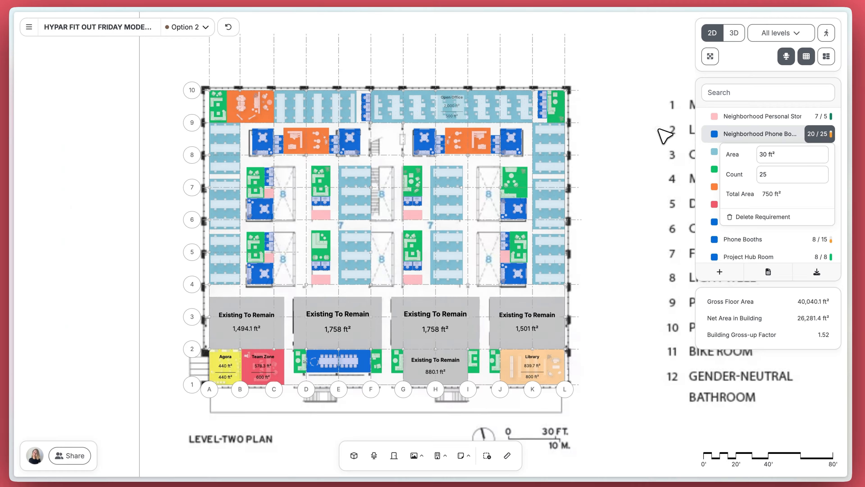
pyautogui.click(554, 174)
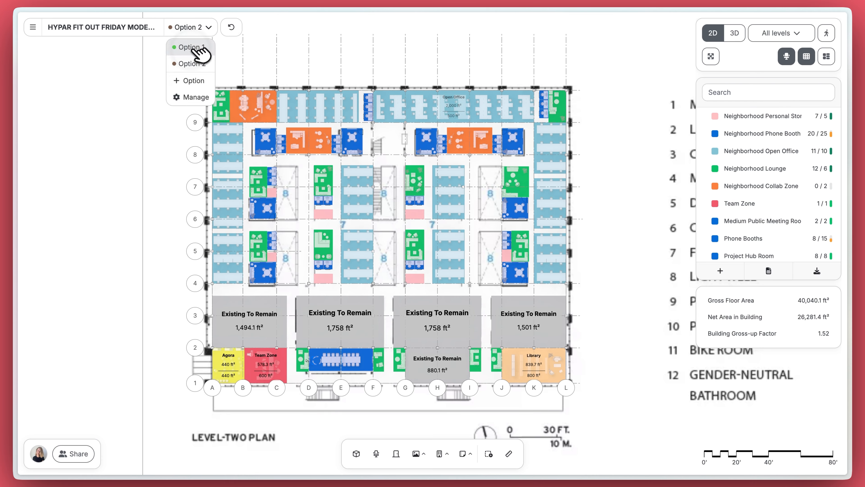
# Step: On Option 1, marquee-select the whole level in 3D to read its totals, then return to the 2D plan
pyautogui.click(196, 48)
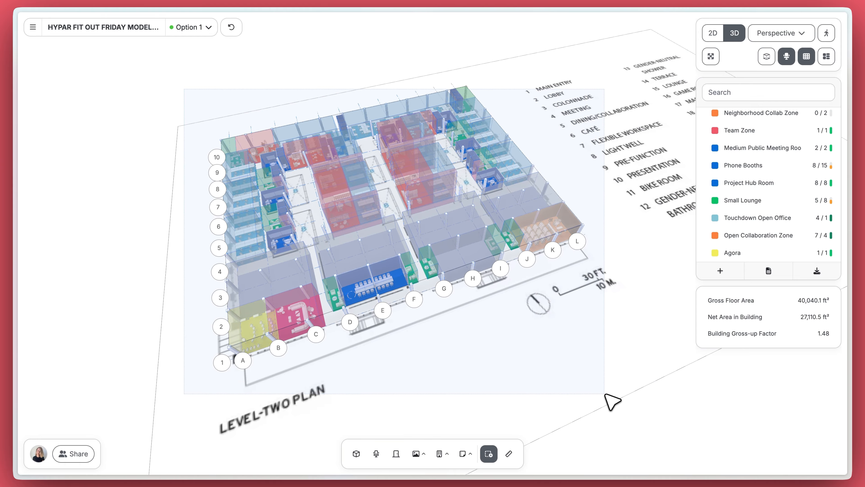
pyautogui.moveTo(605, 394); pyautogui.dragTo(603, 393)
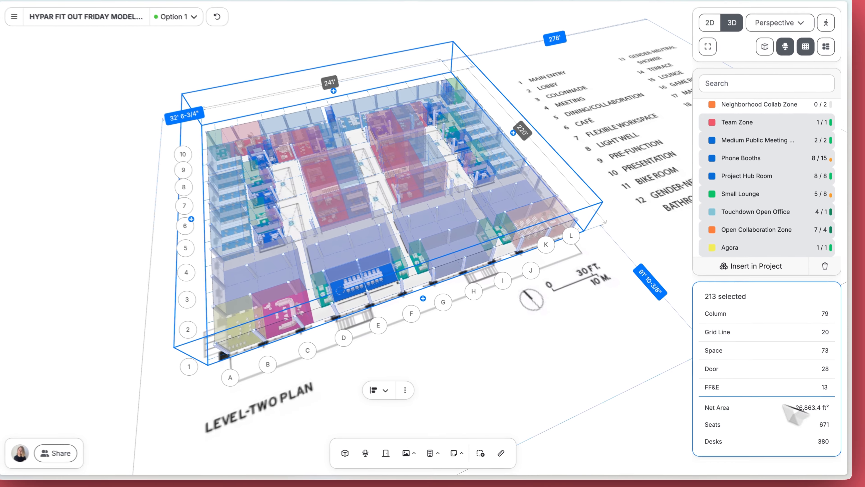
pyautogui.click(499, 269)
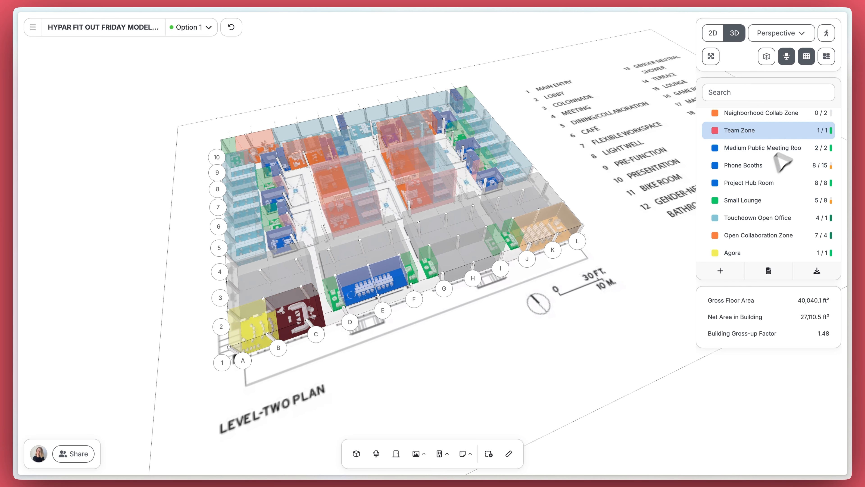
pyautogui.click(722, 33)
pyautogui.scroll(10, 283, 300)
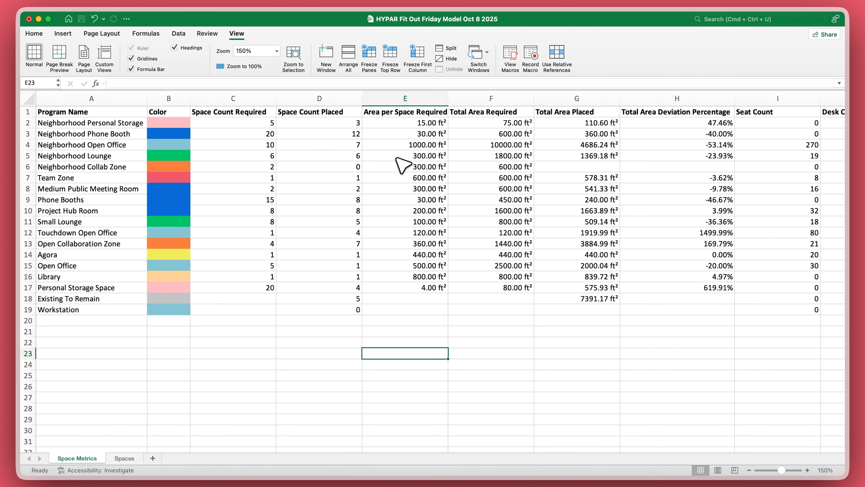
# Step: Scroll across the Space Metrics columns, then browse the Spaces sheet rows and return to the top
pyautogui.hscroll(3, 442, 163)
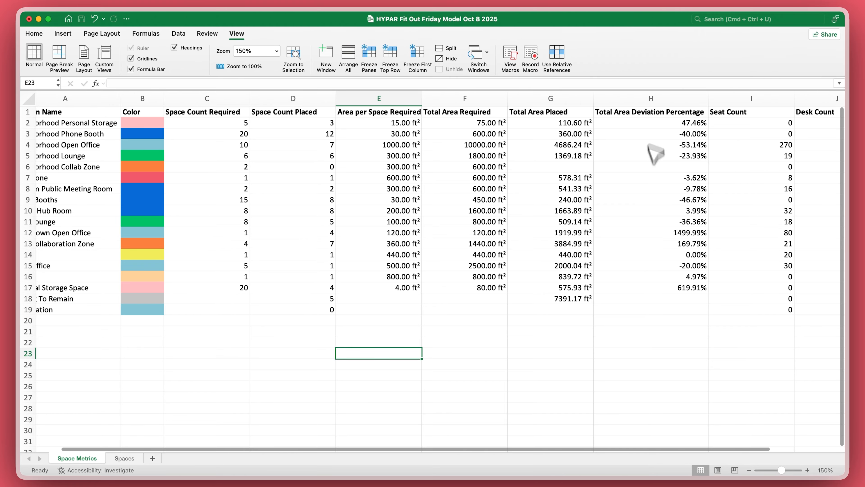
pyautogui.hscroll(5, 653, 277)
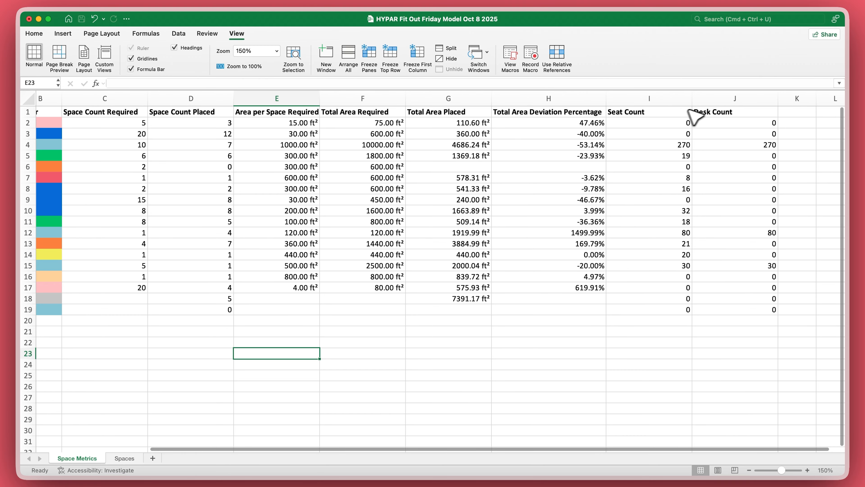
pyautogui.hscroll(-5, 301, 143)
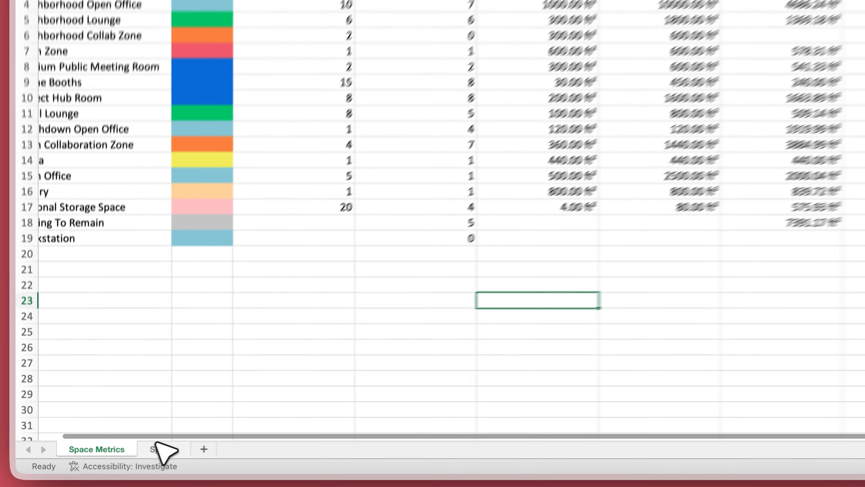
pyautogui.click(124, 458)
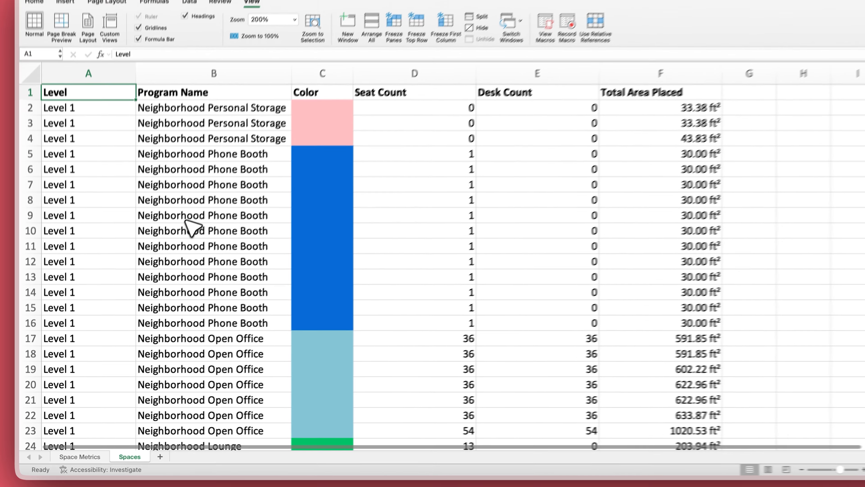
pyautogui.scroll(-10, 186, 220)
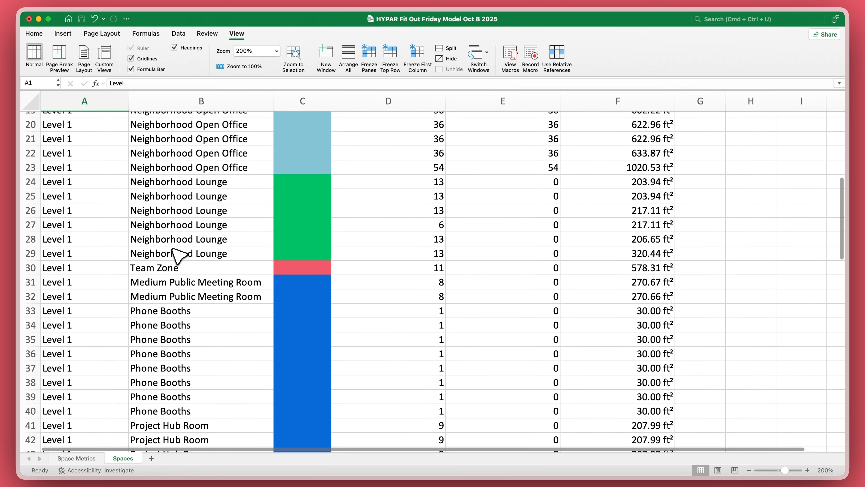
pyautogui.scroll(-7, 179, 255)
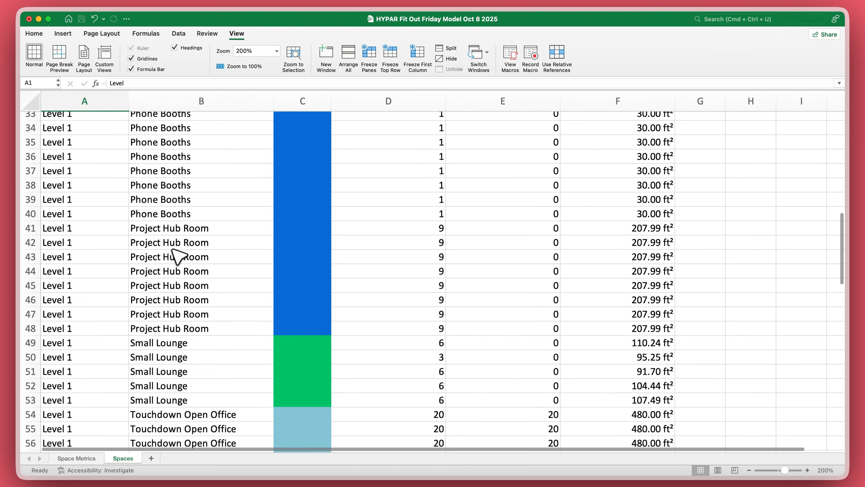
pyautogui.scroll(16, 178, 255)
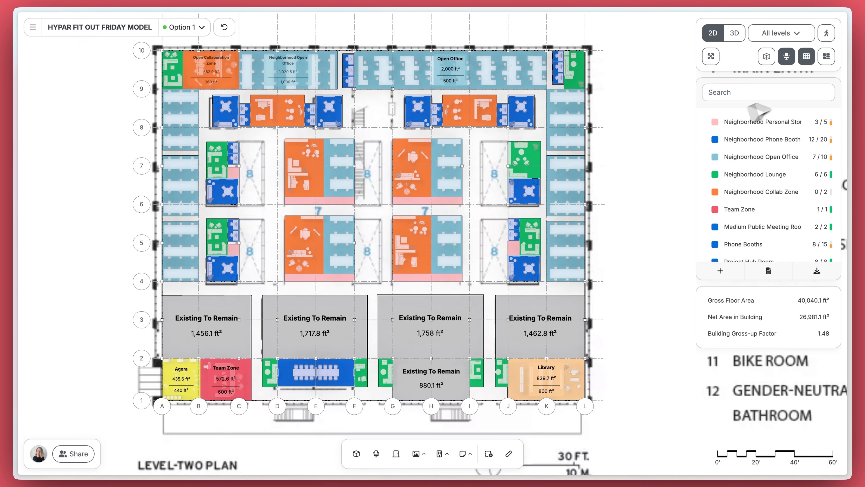
# Step: Toggle the simplified block rendering and furniture visibility on and off in the plan
pyautogui.click(833, 60)
pyautogui.click(833, 60)
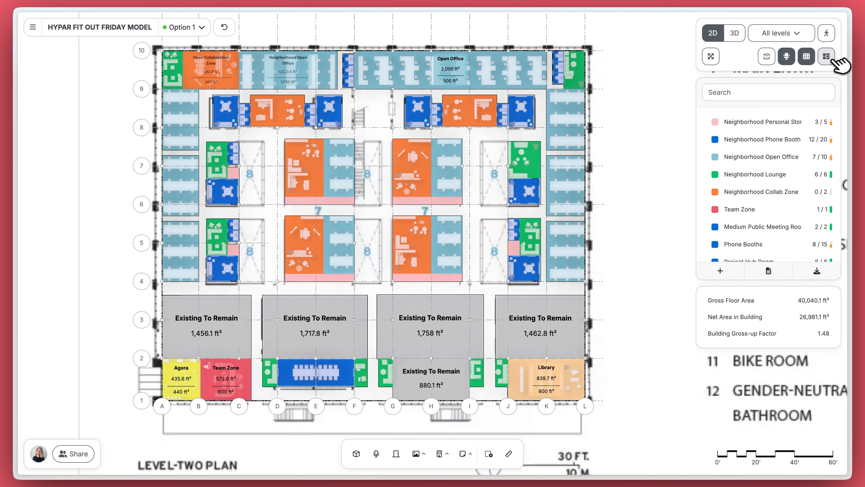
pyautogui.click(788, 56)
pyautogui.click(788, 58)
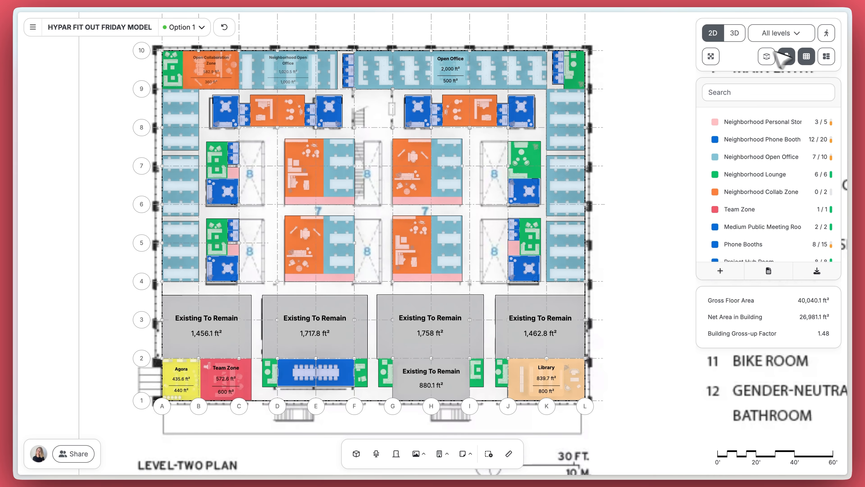
# Step: View the model in 3D, trying orthographic, perspective and exploded levels, then enter walkthrough
pyautogui.click(739, 32)
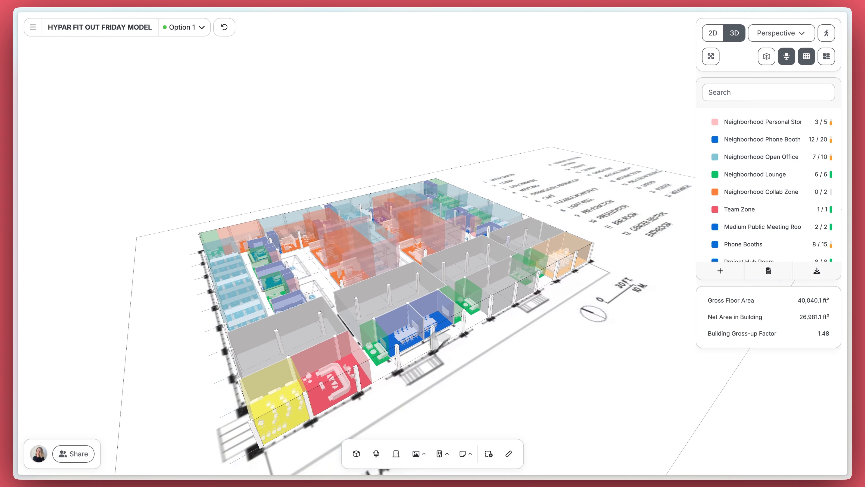
pyautogui.click(780, 53)
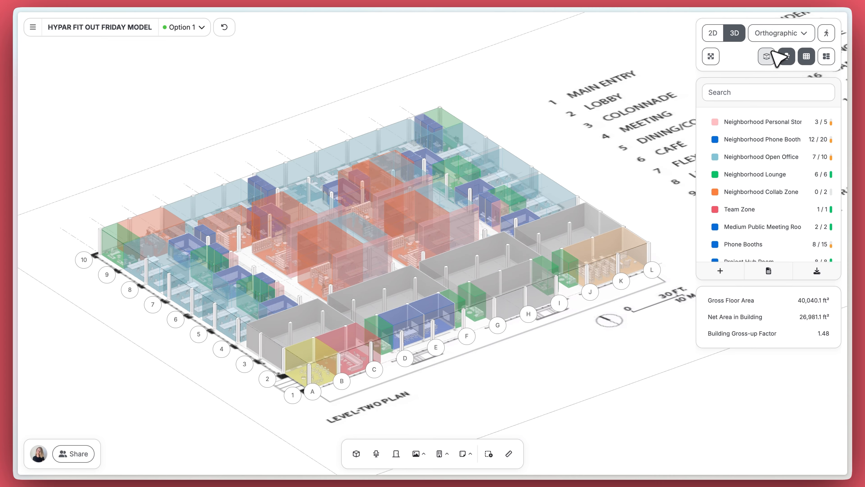
pyautogui.click(779, 69)
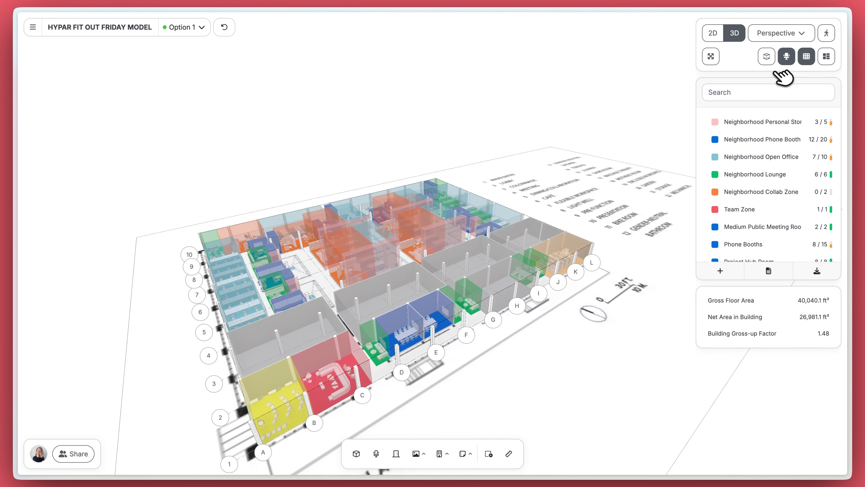
pyautogui.moveTo(607, 162); pyautogui.dragTo(523, 193, button='middle')
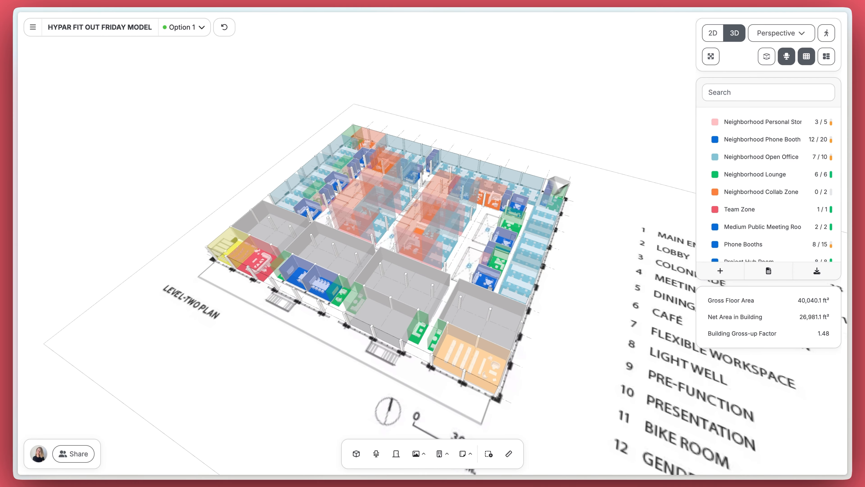
pyautogui.click(768, 56)
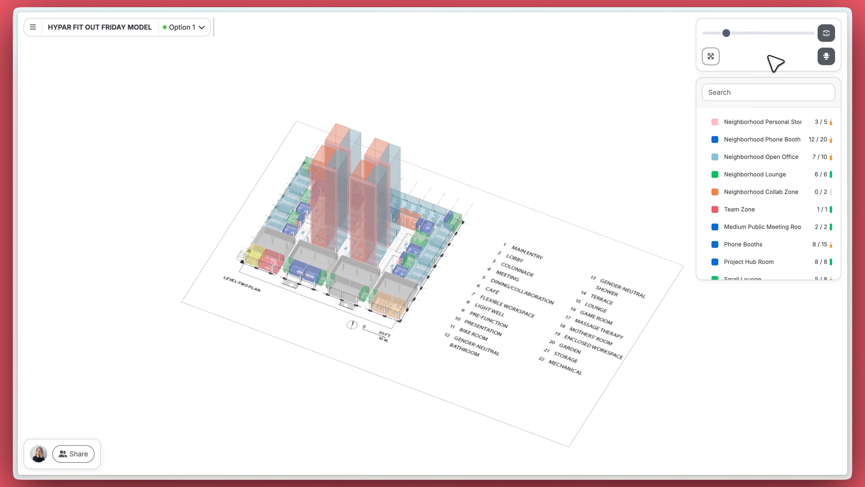
pyautogui.click(827, 33)
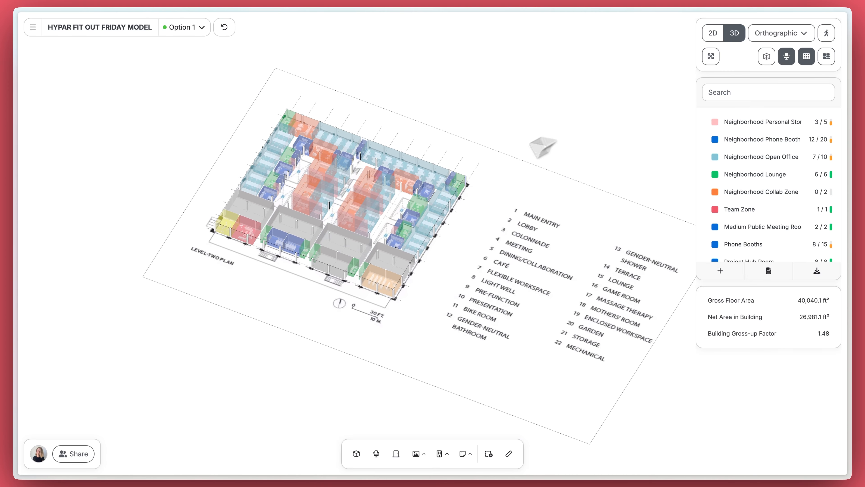
pyautogui.scroll(10, 372, 224)
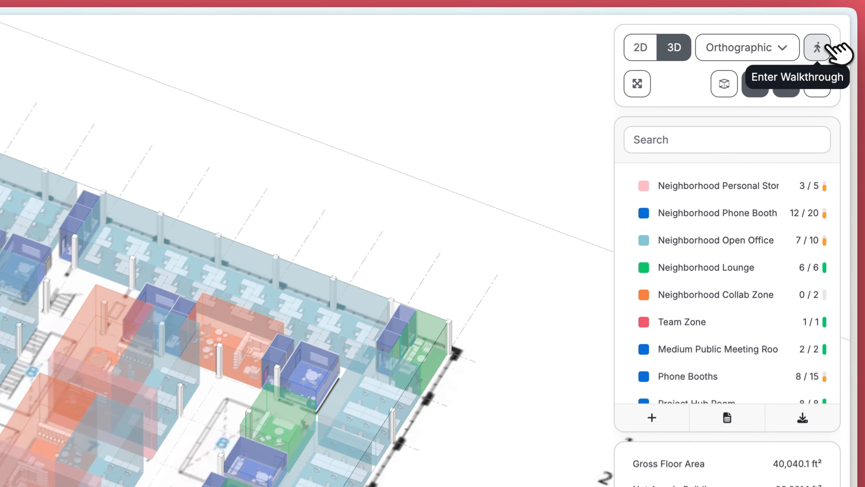
pyautogui.click(827, 33)
# Step: Walk forward to the open desk area, turn the view left, and open the main project menu
pyautogui.click(381, 281)
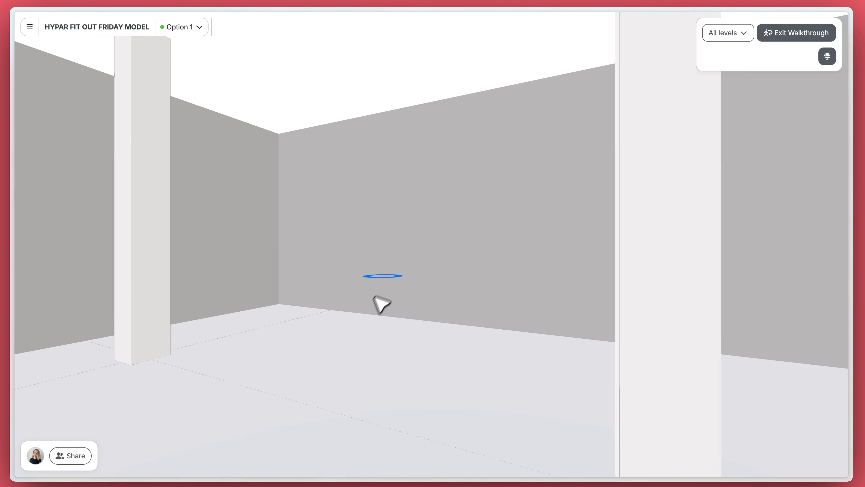
pyautogui.click(374, 296)
pyautogui.click(354, 318)
pyautogui.click(295, 304)
pyautogui.moveTo(295, 304); pyautogui.dragTo(447, 299)
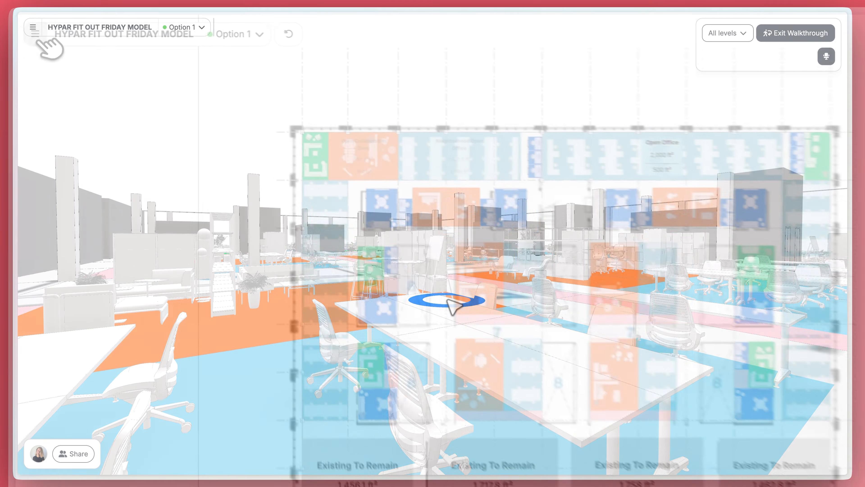
pyautogui.click(32, 26)
# Step: Open the PDF export layout and apply the Simple footer, then the Title Block template
pyautogui.moveTo(73, 245)
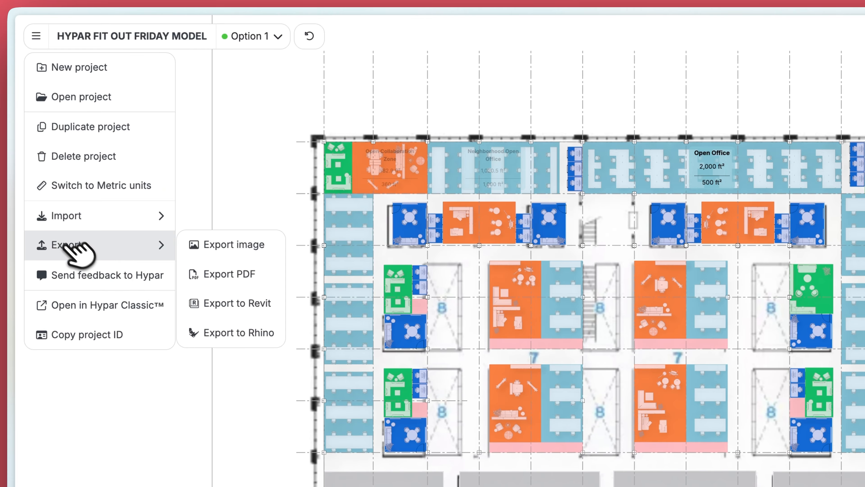
pyautogui.click(225, 274)
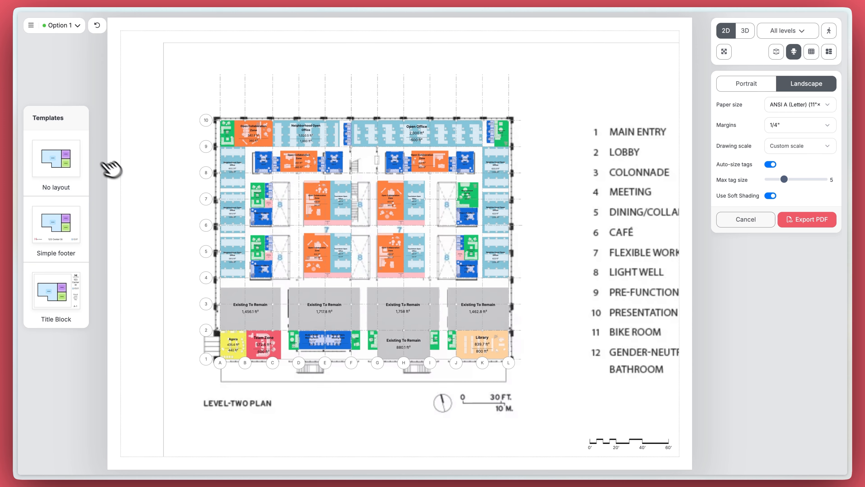
pyautogui.click(77, 231)
pyautogui.click(65, 297)
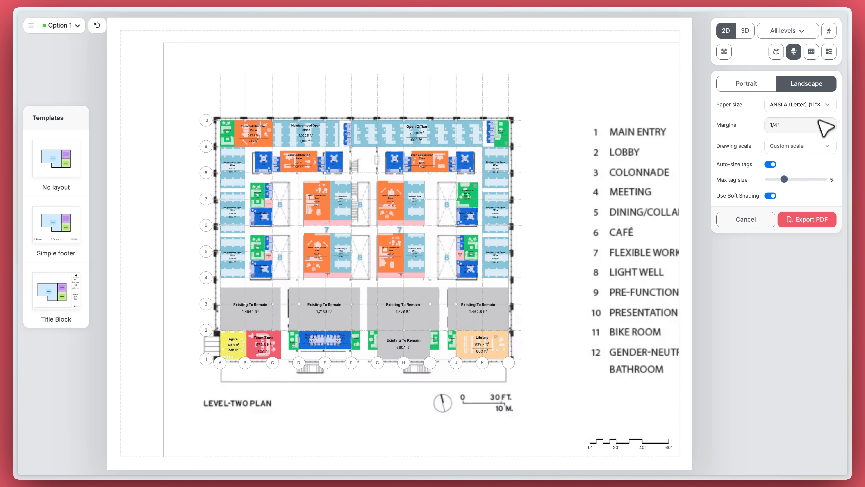
# Step: Pick a larger drawing scale, enlarge the room tags and turn off Auto-size tags
pyautogui.click(821, 105)
pyautogui.click(758, 138)
pyautogui.click(811, 147)
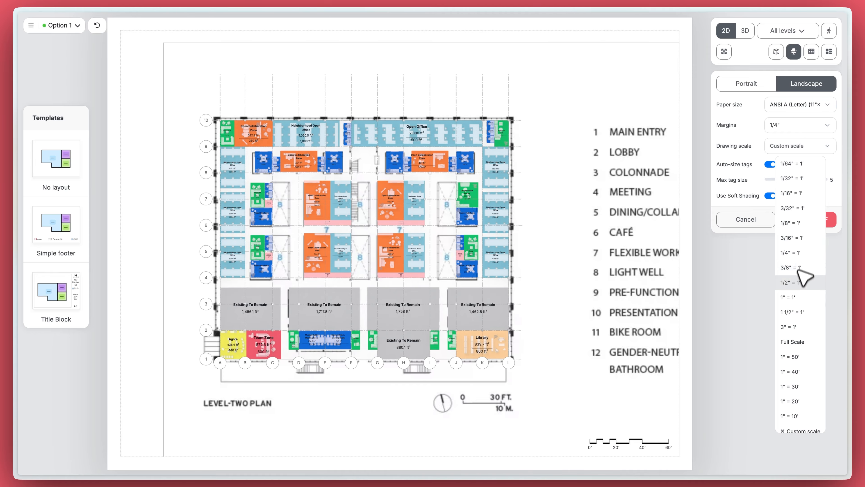
pyautogui.click(797, 193)
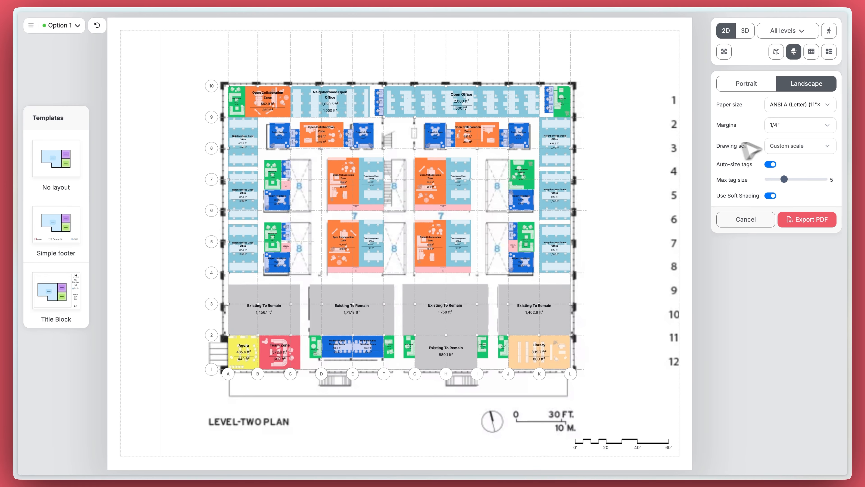
pyautogui.moveTo(780, 178); pyautogui.dragTo(800, 178)
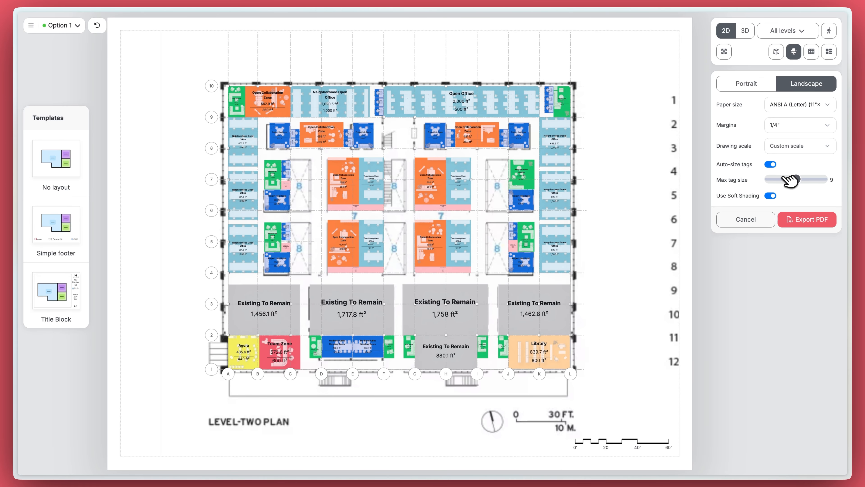
pyautogui.click(770, 164)
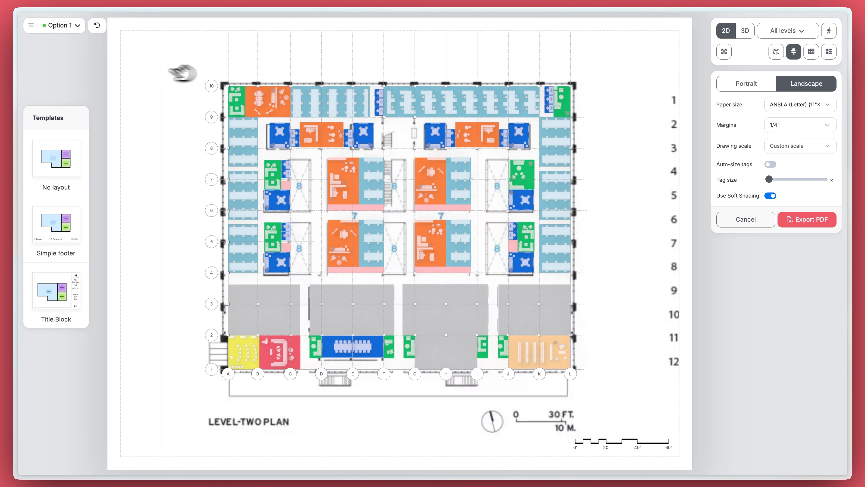
# Step: Switch the project to metric units, set tag size to 4 and keep A4 paper
pyautogui.click(30, 25)
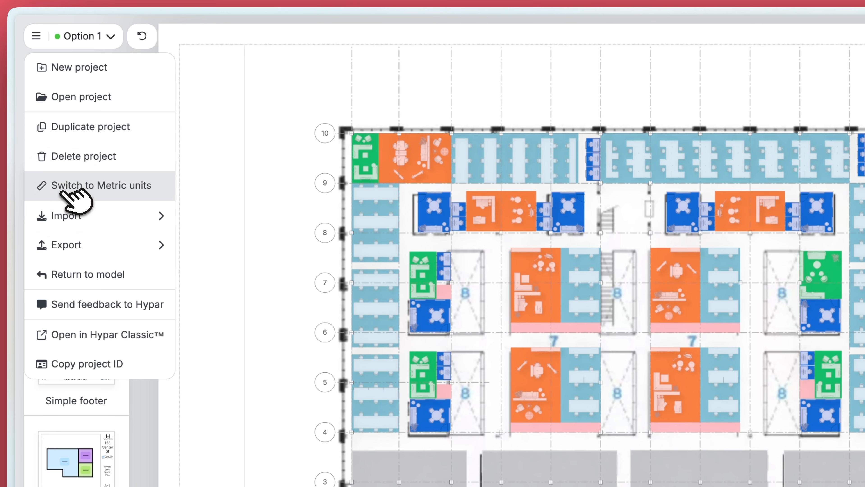
pyautogui.click(63, 192)
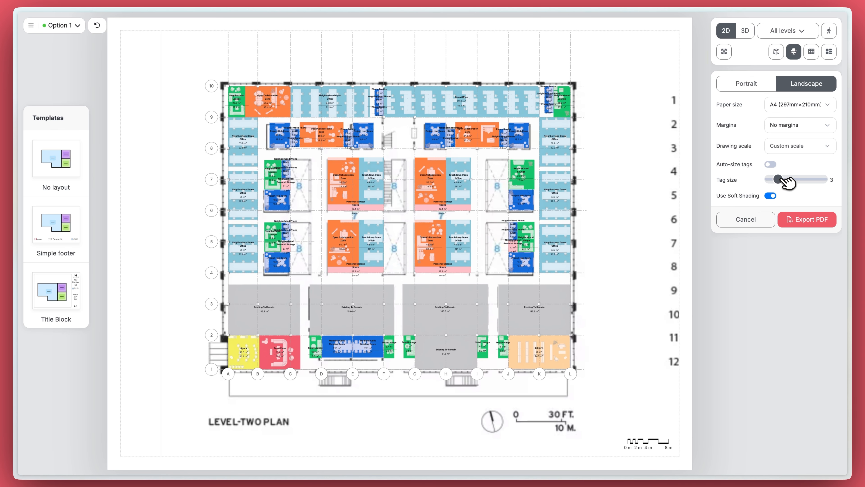
pyautogui.moveTo(784, 178); pyautogui.dragTo(786, 178)
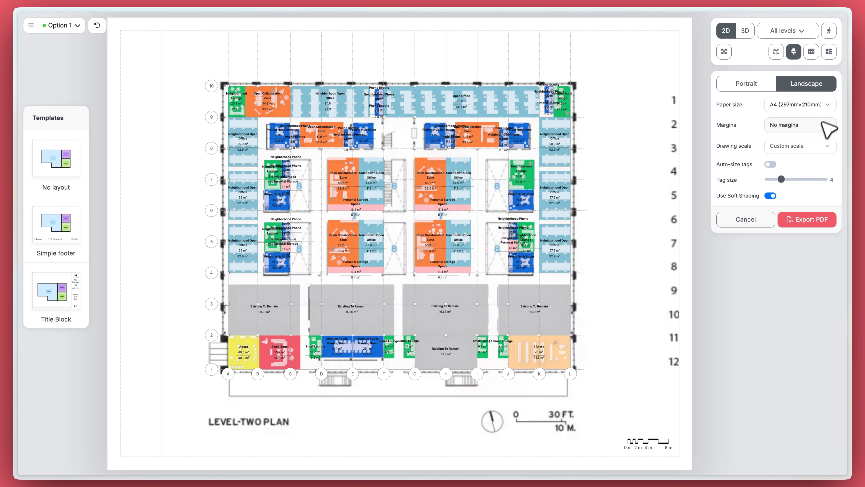
pyautogui.click(825, 112)
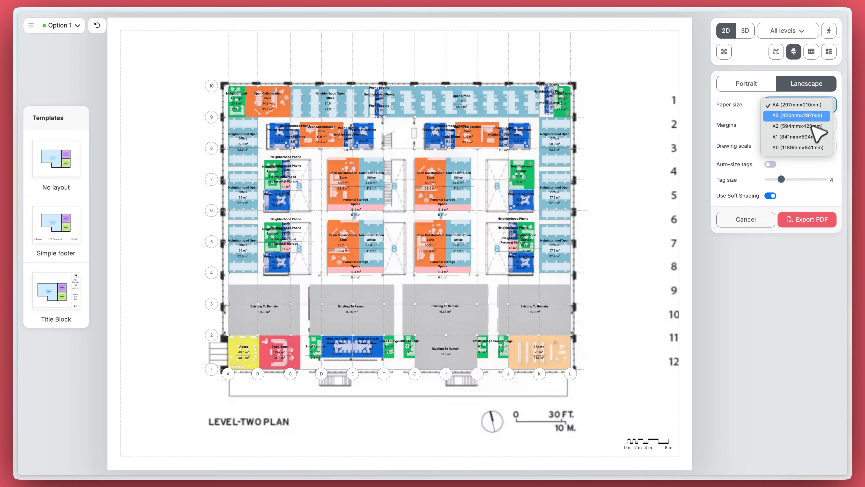
pyautogui.click(780, 260)
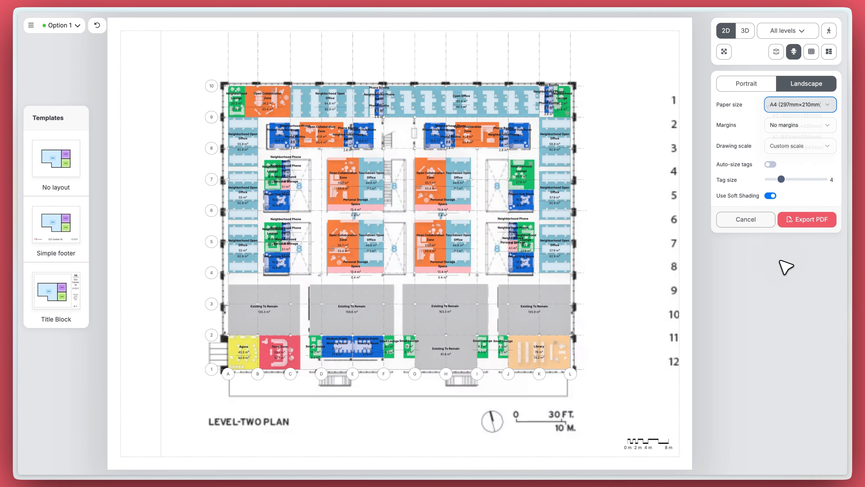